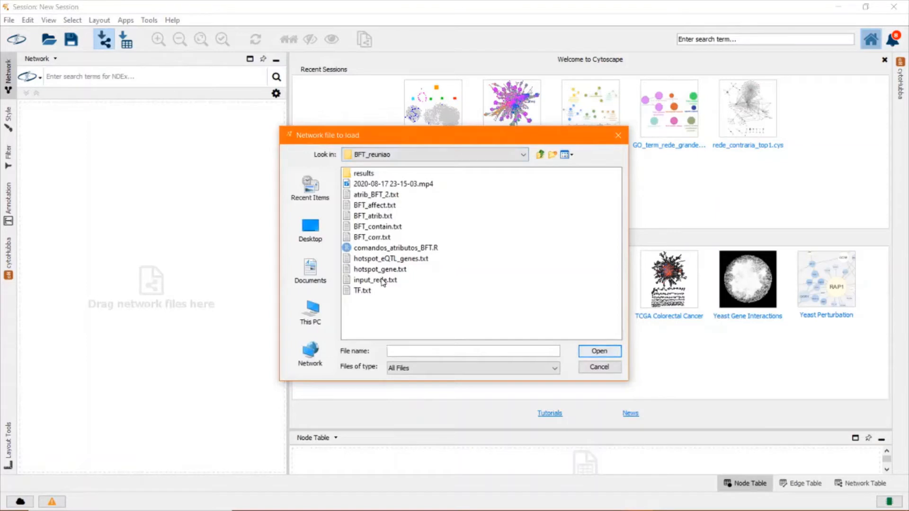
- Load input_rede.txt for network import and assign the origin column as the source node
double_click(376, 280)
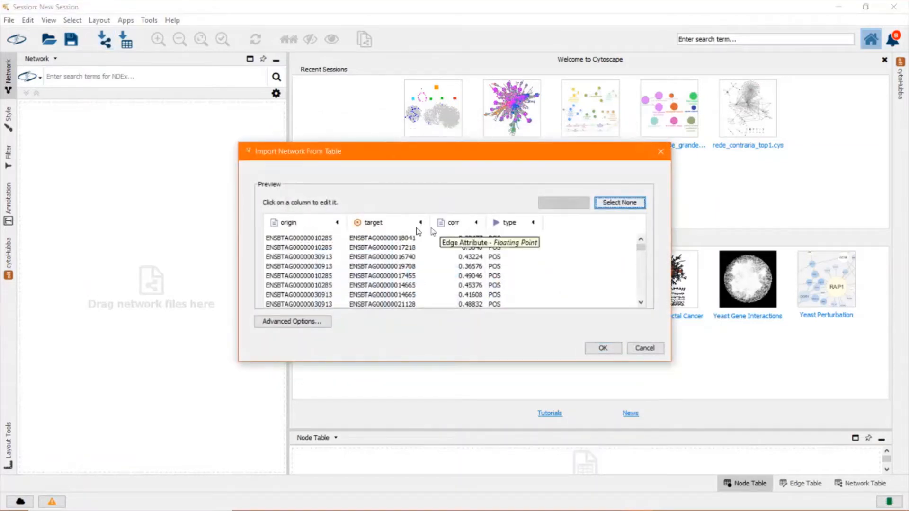
left_click(288, 223)
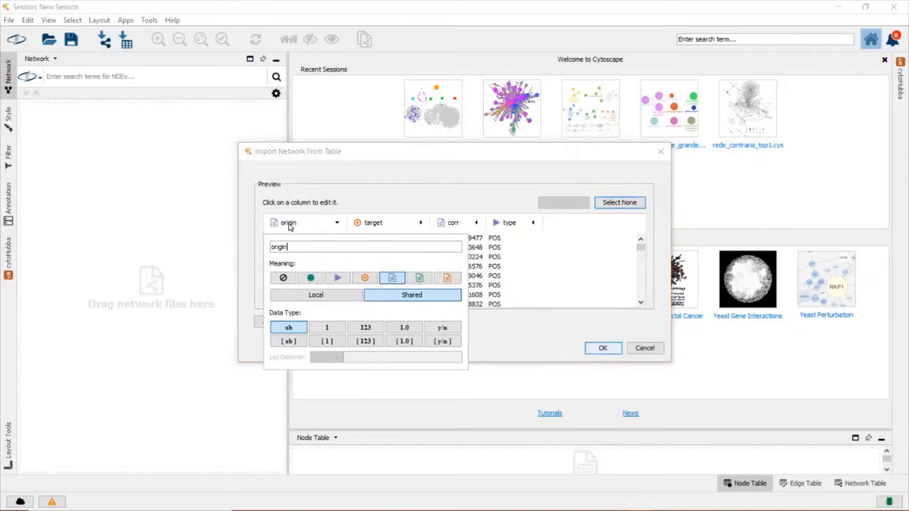
left_click(311, 279)
left_click(548, 272)
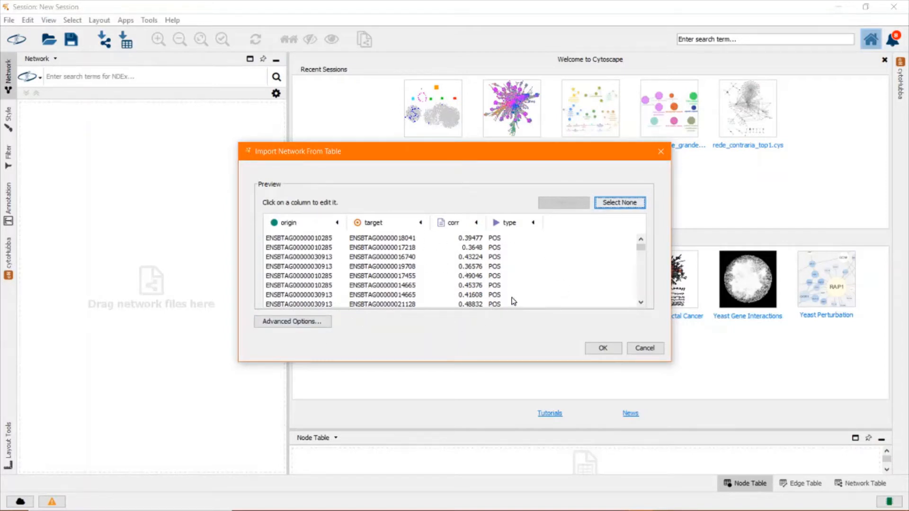
- Try the import options without using the first line as column names, and restore that option
left_click(307, 323)
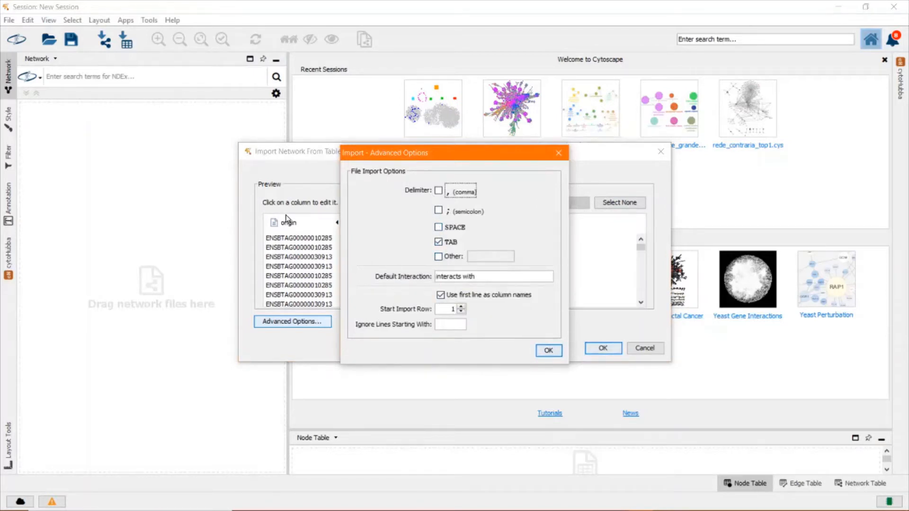
left_click(441, 295)
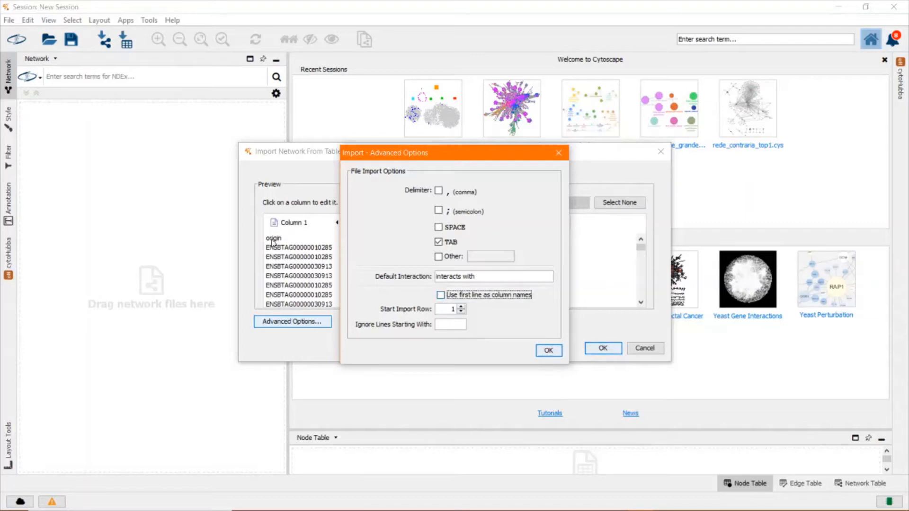
left_click(441, 296)
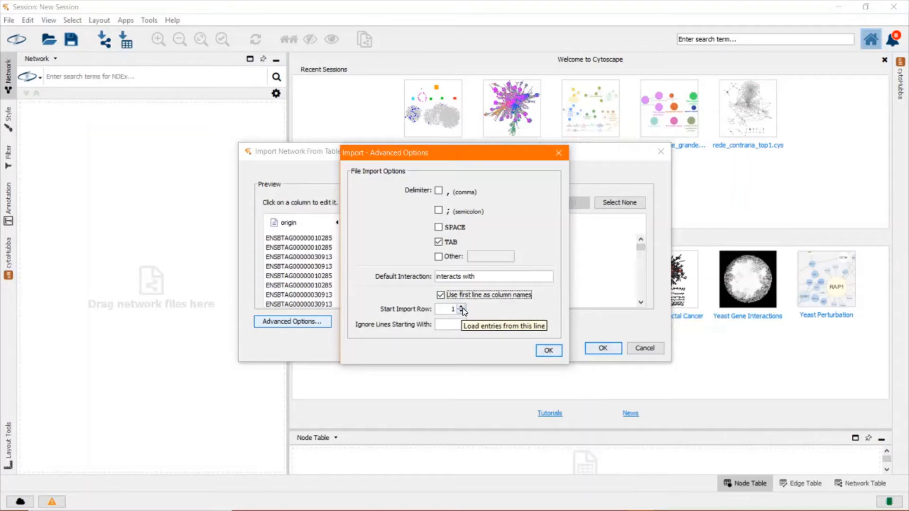
key("Return")
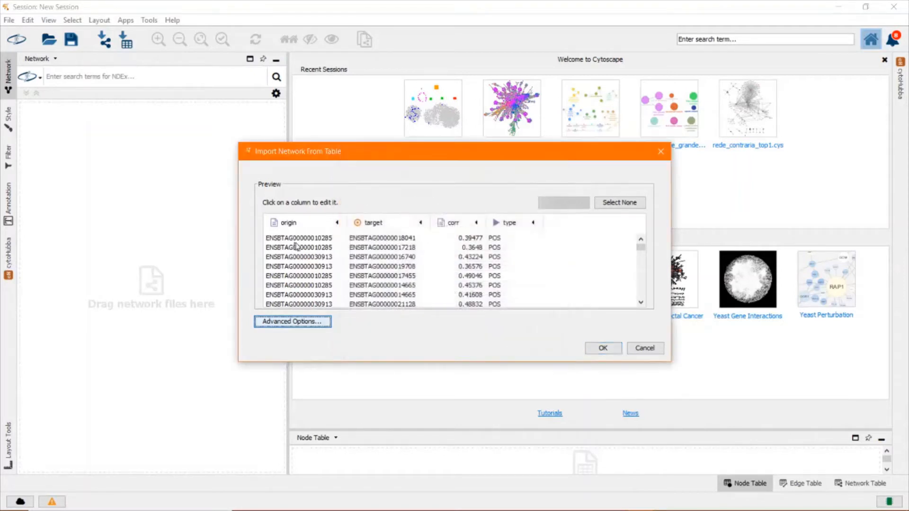
- Assign the origin column as the source node again and import the network
left_click(305, 224)
left_click(310, 278)
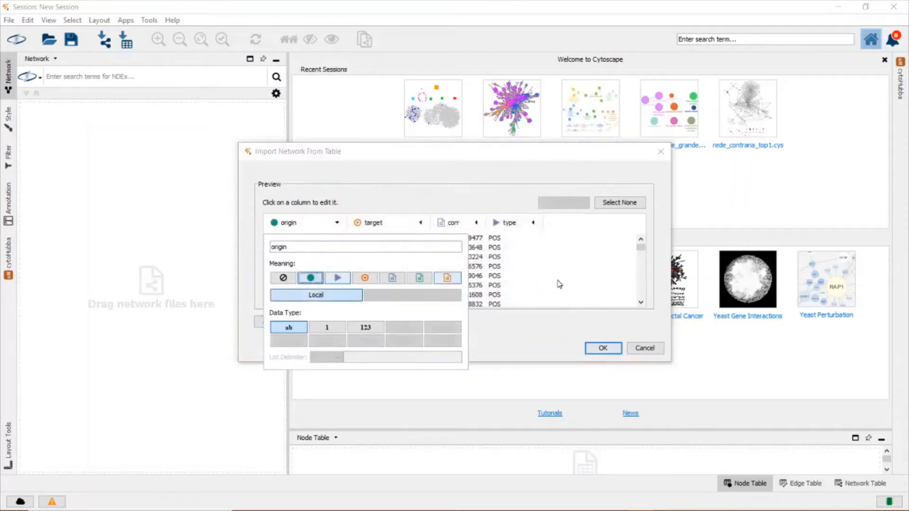
left_click(589, 316)
left_click(602, 349)
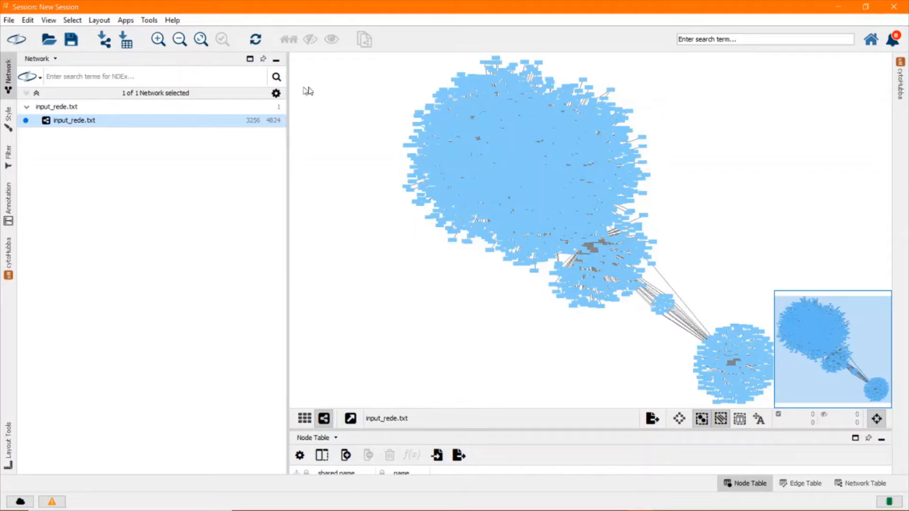
- Run Analyze Network on the imported network as an undirected graph and collapse the cytoHubba panel
left_click(147, 21)
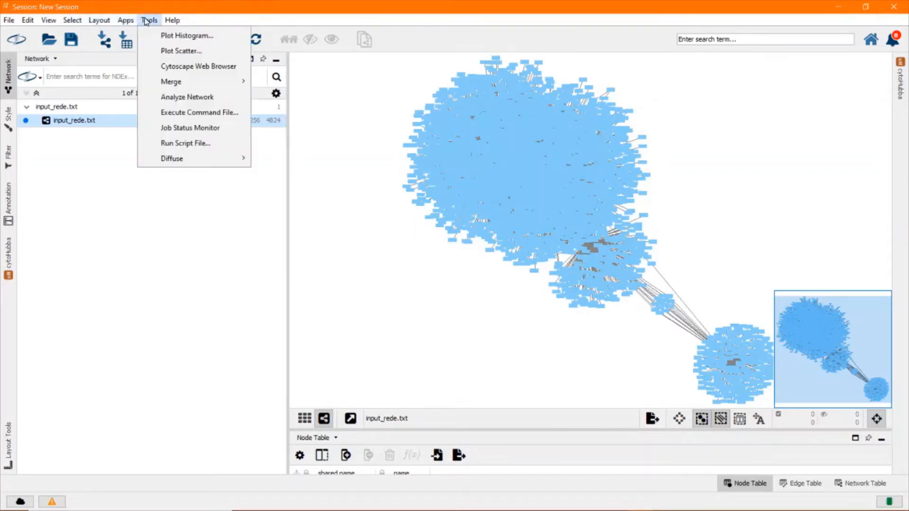
left_click(163, 100)
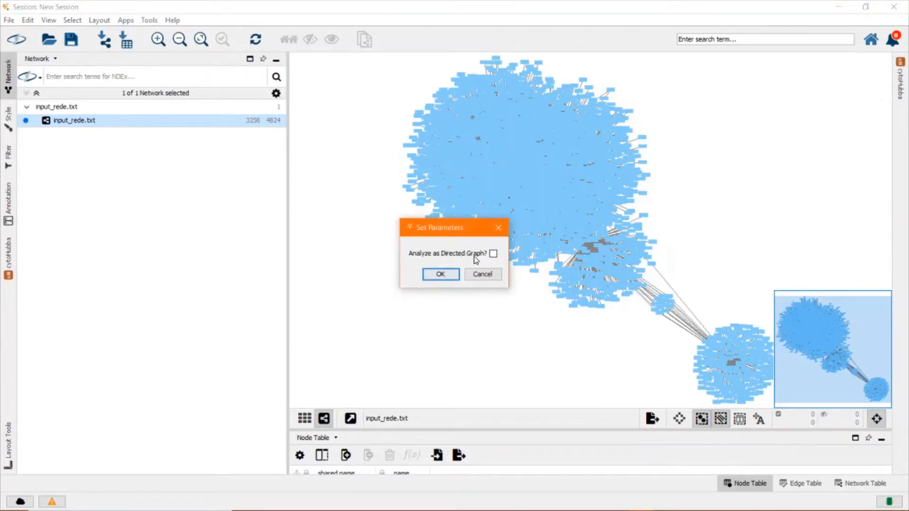
left_click(440, 274)
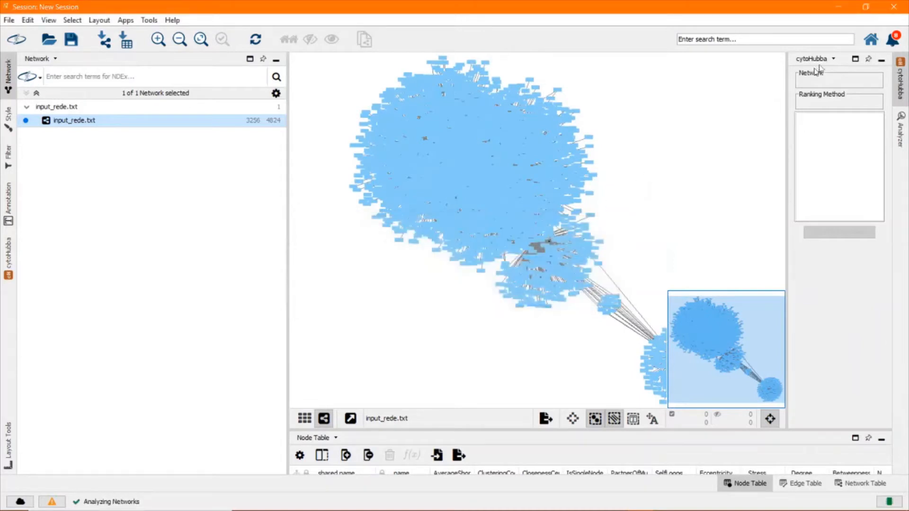
left_click(882, 59)
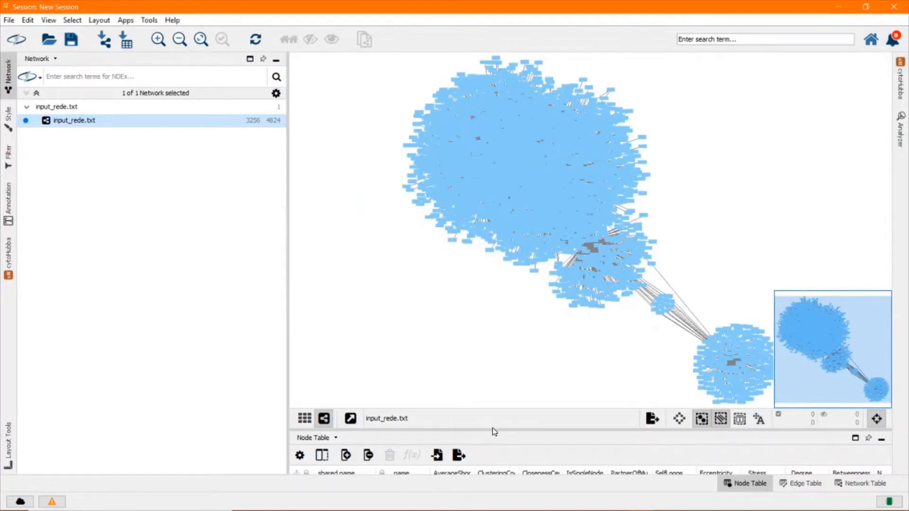
- Enlarge the node table area and export the table as "input_rede.txt default node.csv" in the BFT_reuniao folder
left_click_drag(493, 426, 492, 335)
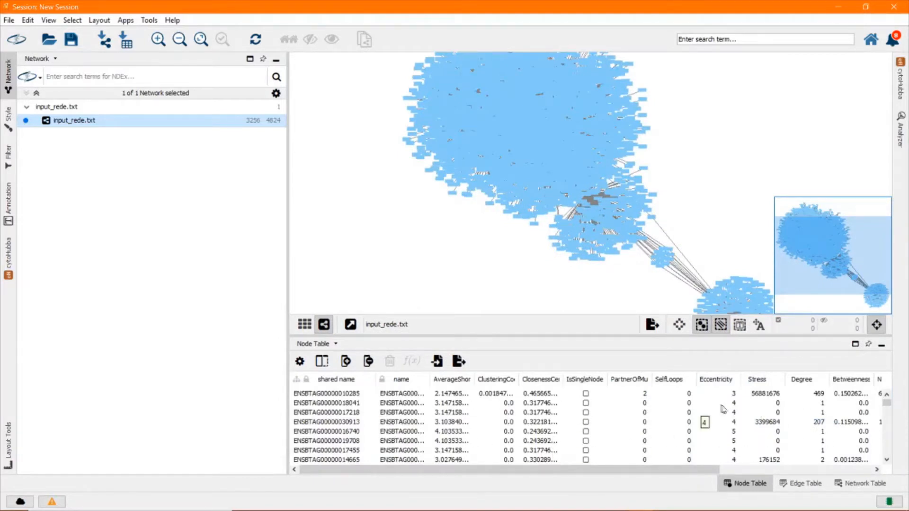
left_click(458, 361)
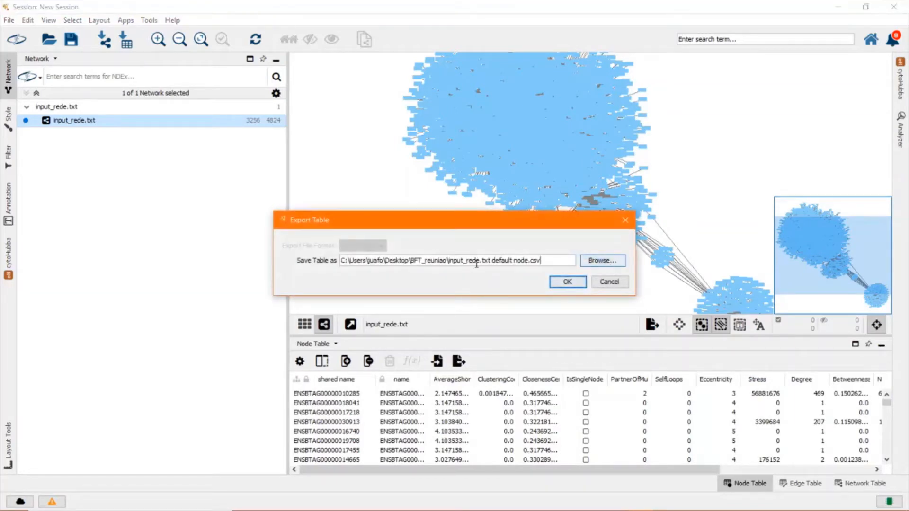
left_click(569, 282)
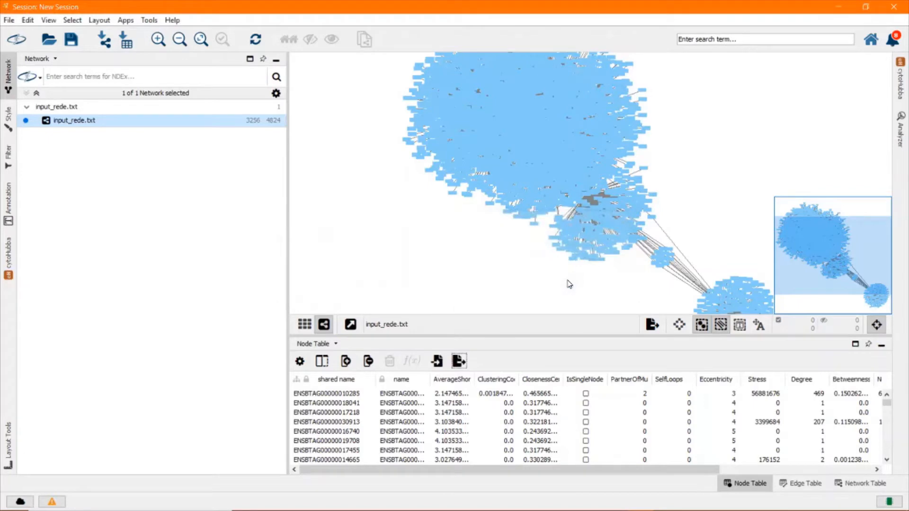
- Open the exported node CSV in Excel and widen the AverageShortestPathLength and name columns to show their full contents
mouse_move(559, 510)
left_click(354, 500)
double_click(191, 270)
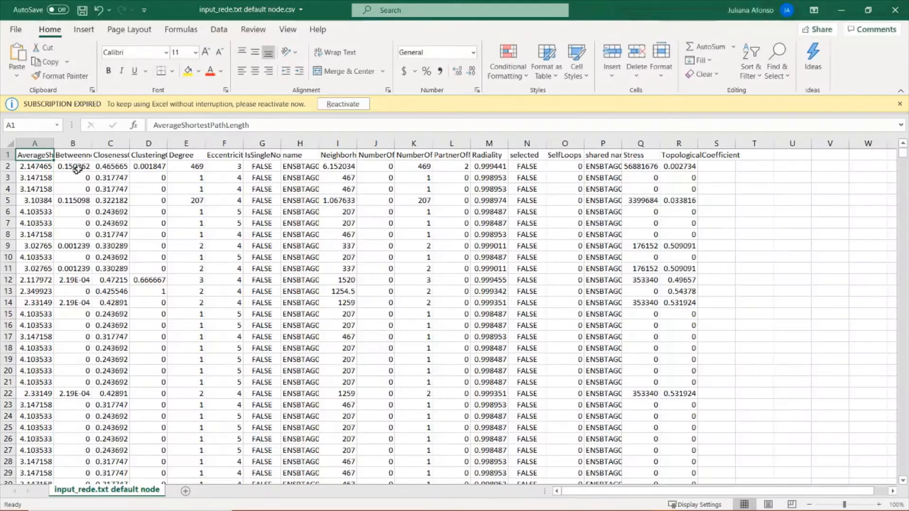
left_click_drag(53, 146, 119, 147)
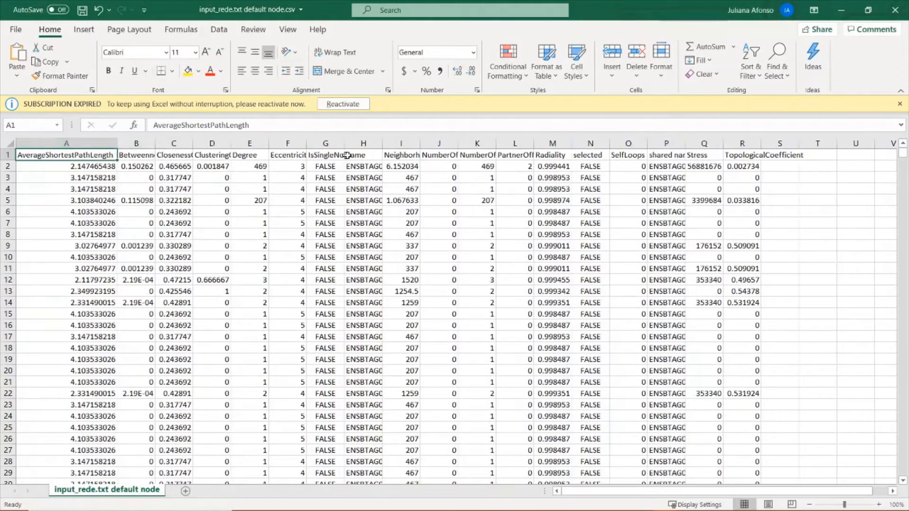
double_click(383, 143)
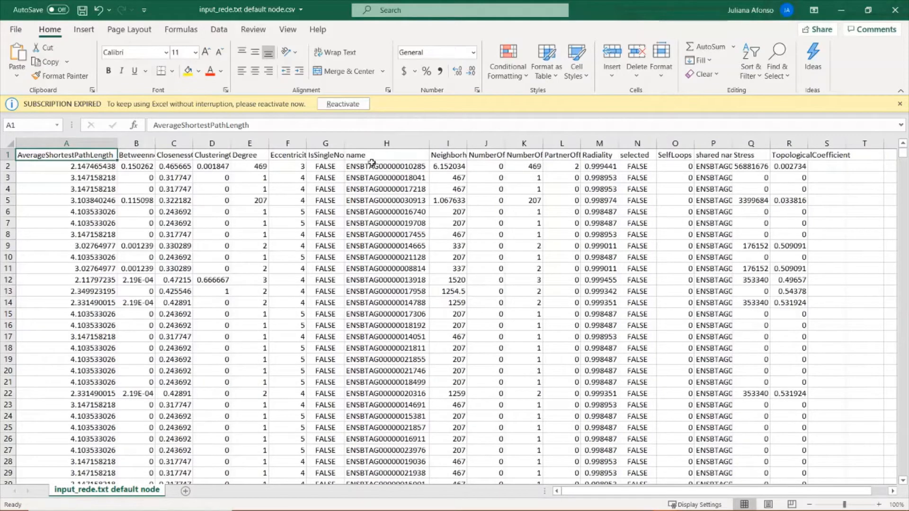
- Select the name column's entries from H2 to the last row to check their count, and return to the header
left_click(362, 167)
key("ctrl+shift+Down")
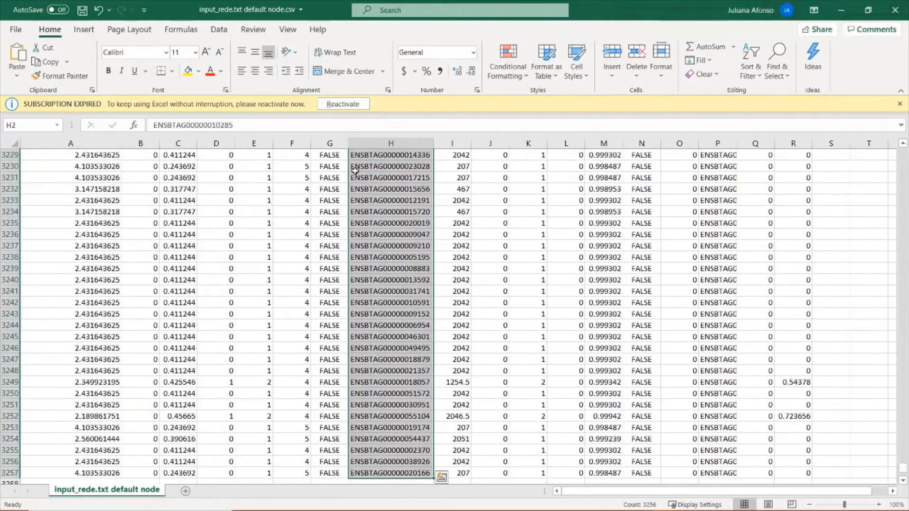
key("ctrl+shift+Up")
key("Up")
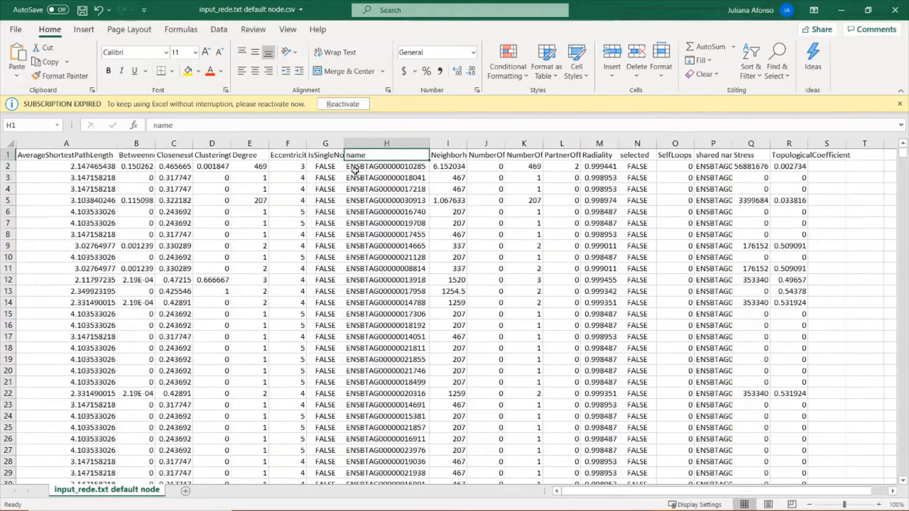
- Search the sheet for "BFT" and go back to the first rows
key("ctrl+f")
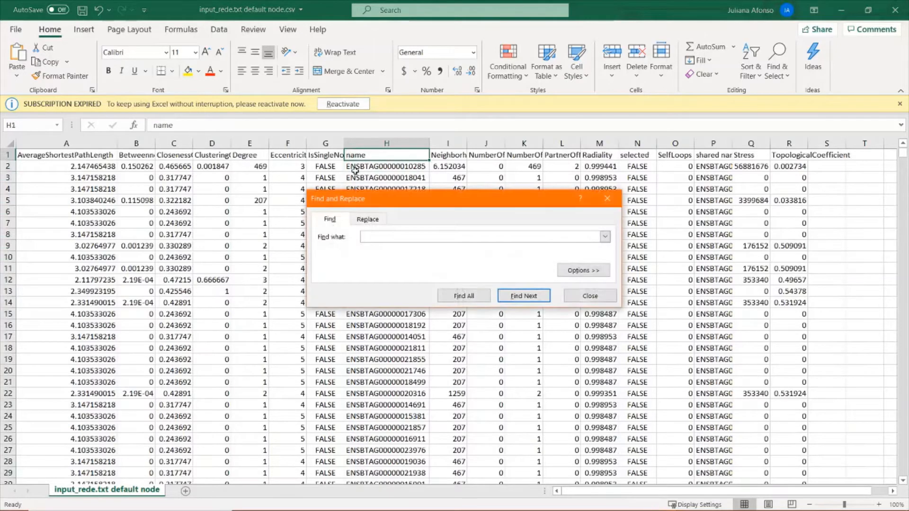
type("BFT")
key("Return")
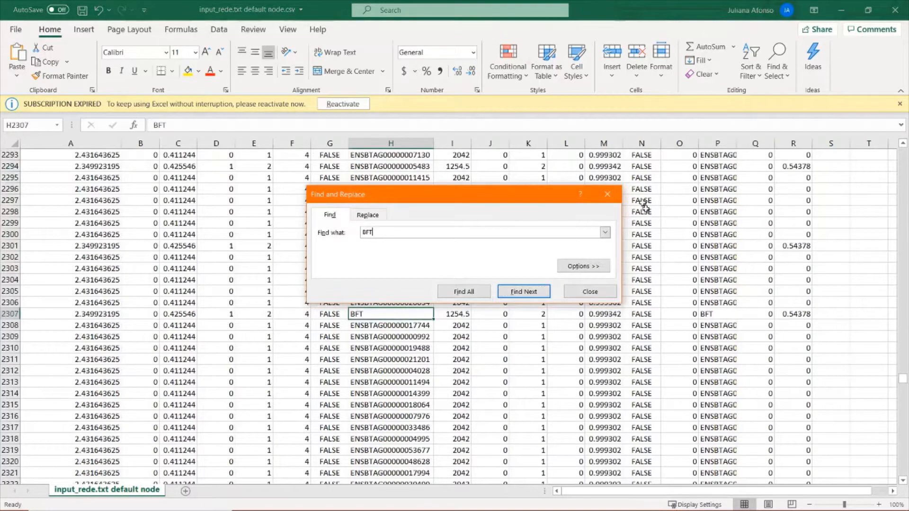
left_click(611, 192)
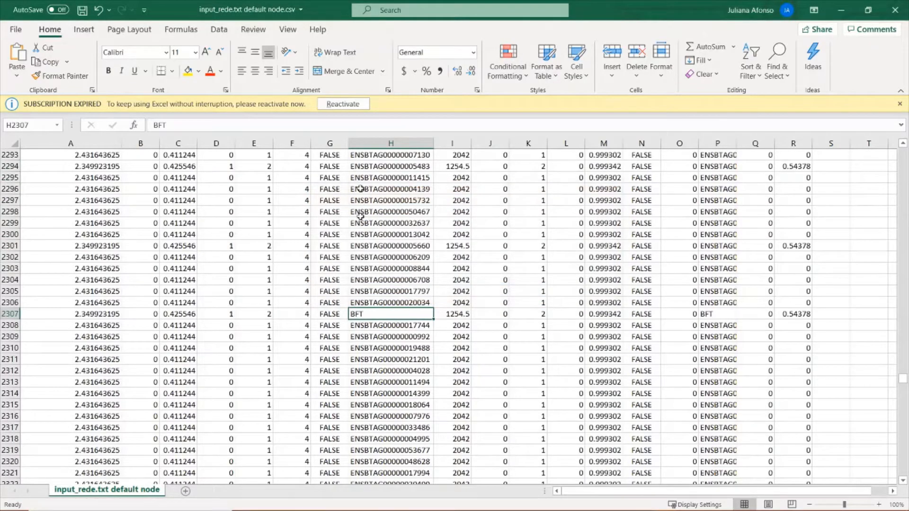
left_click_drag(901, 382, 901, 152)
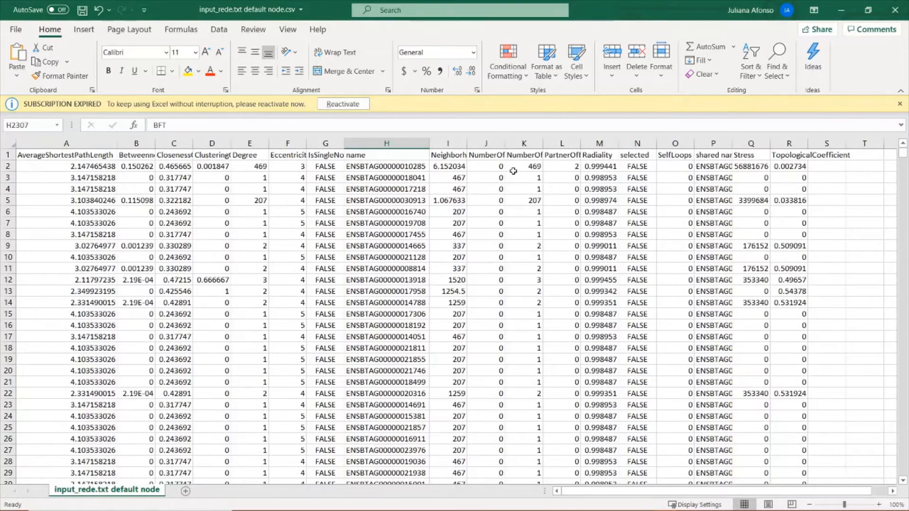
- Sort the table by Degree in descending order and check the first two gene names in the name column
left_click(258, 159)
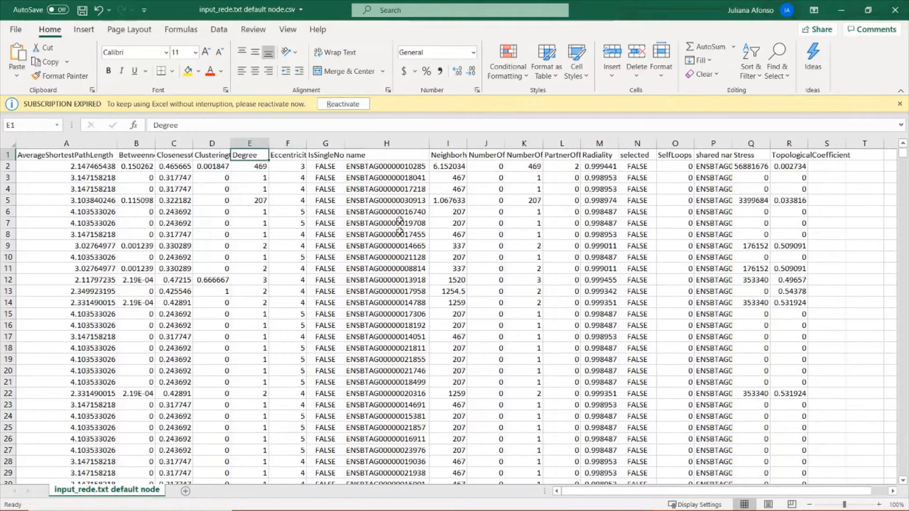
left_click(752, 64)
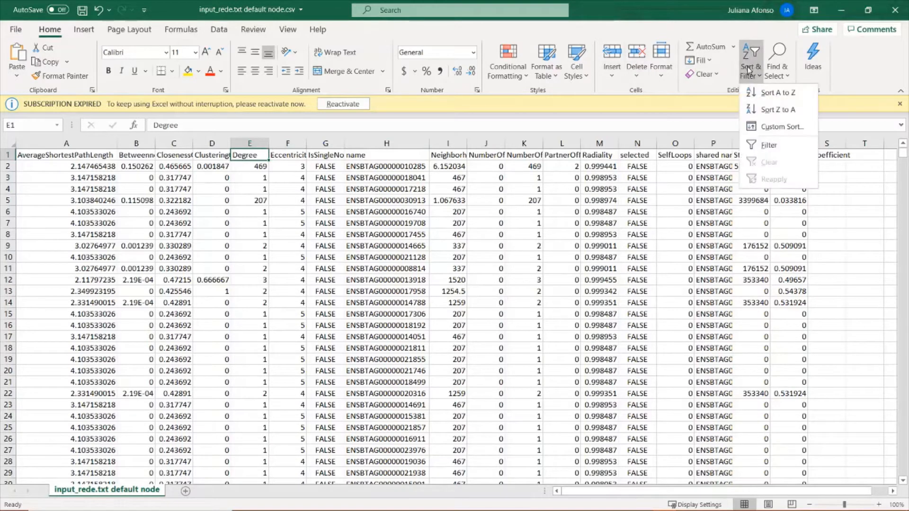
left_click(756, 110)
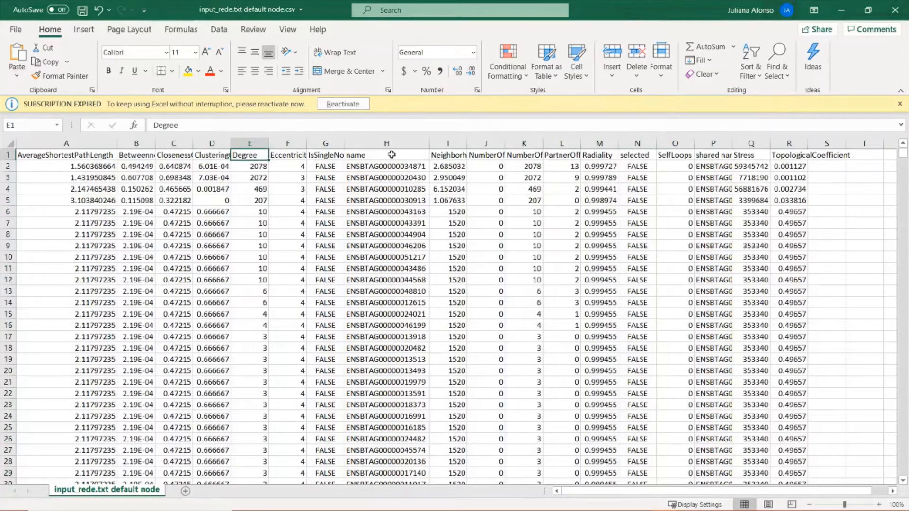
left_click_drag(353, 167, 356, 183)
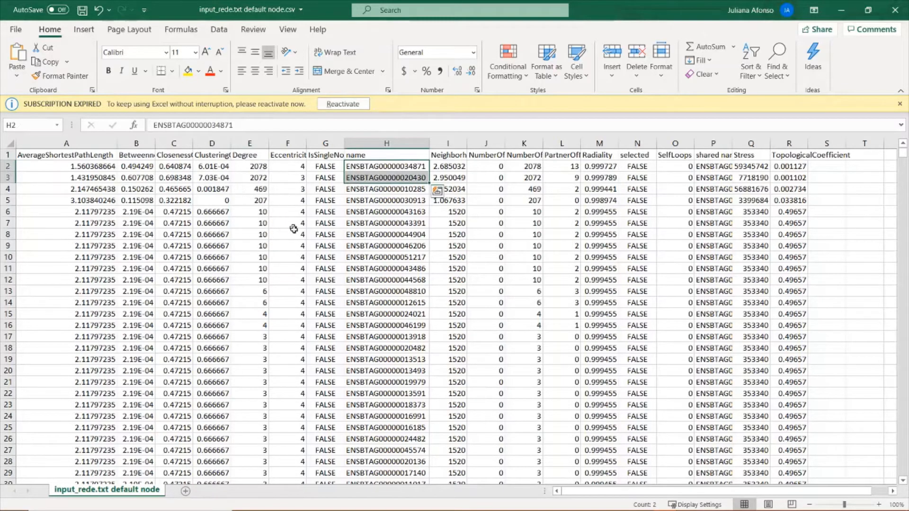
left_click(436, 239)
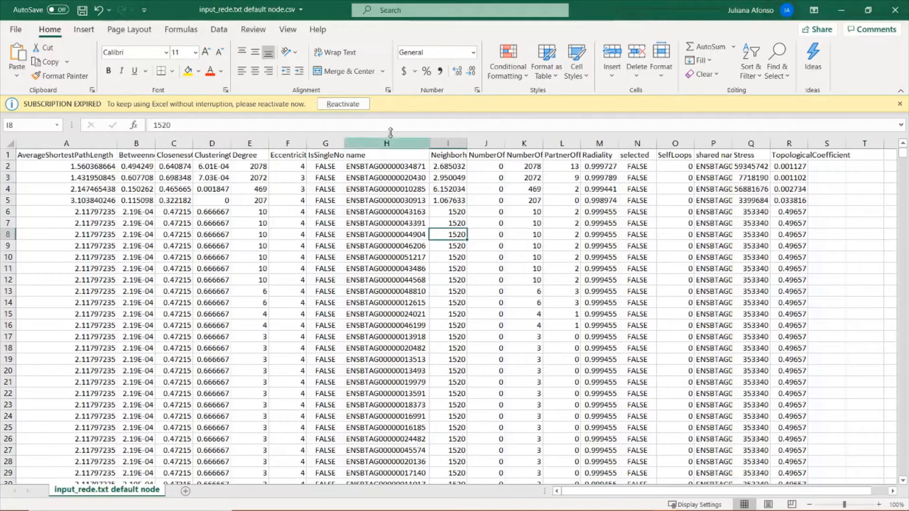
- Find the "BFT" row in the sorted table, check its Degree value and go back to the first rows
key("ctrl+f")
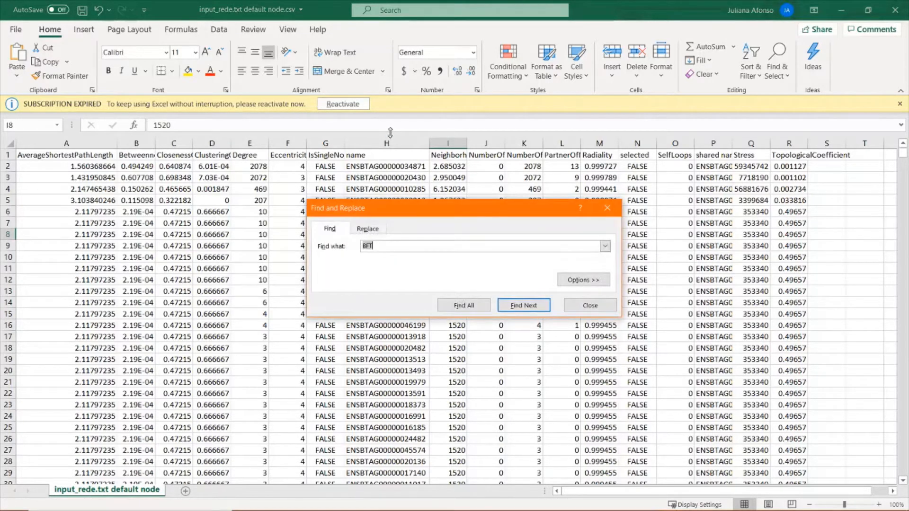
key("Return")
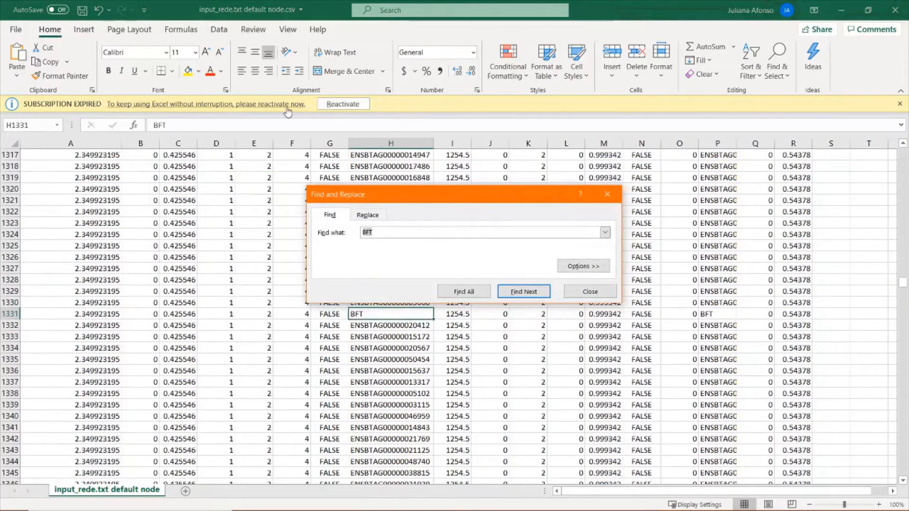
left_click(261, 313)
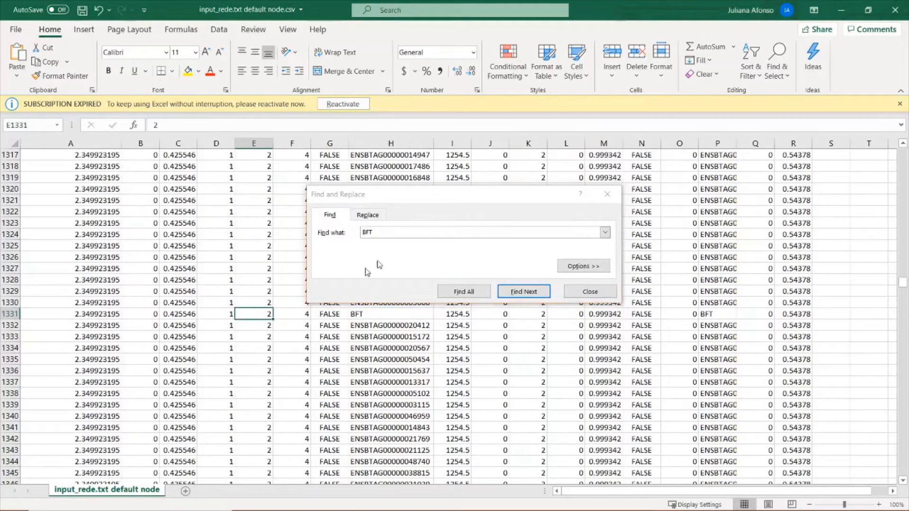
left_click(607, 194)
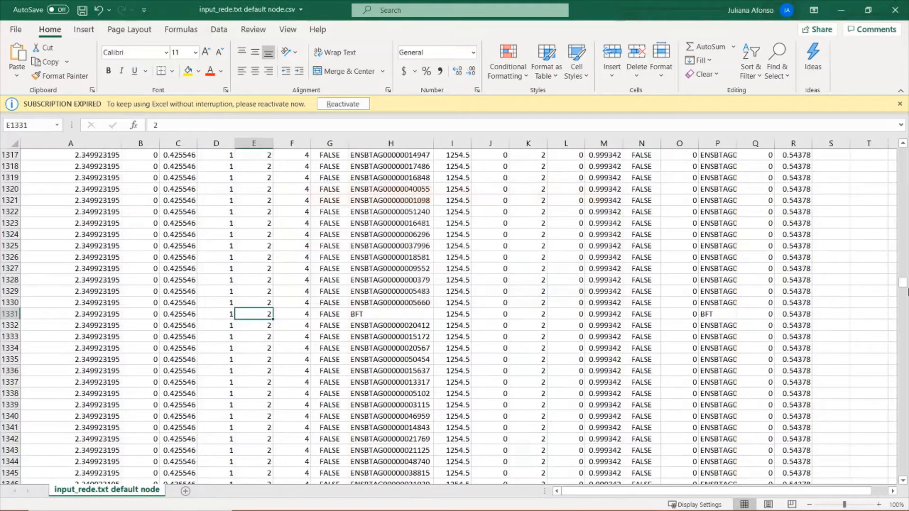
left_click_drag(903, 283, 903, 151)
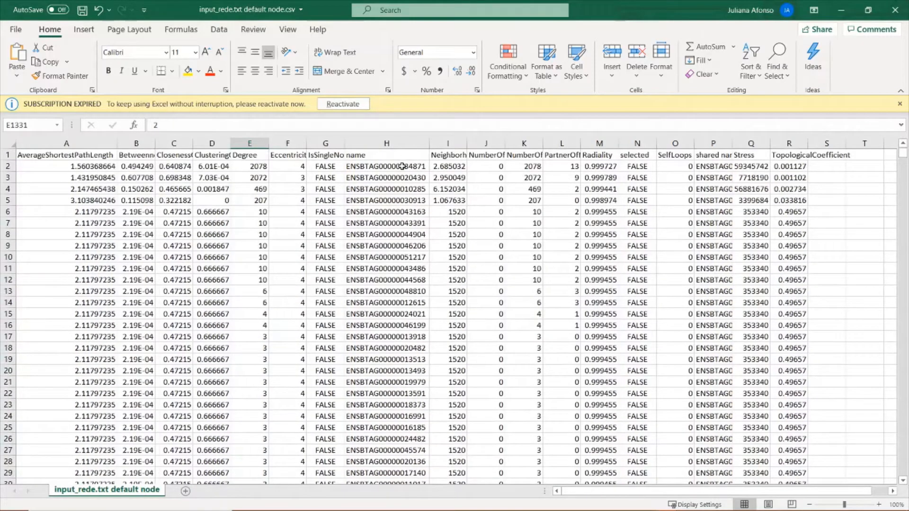
- Copy the name column from its header in H1 to the last row and paste it into Book1 starting at A1
left_click(396, 155)
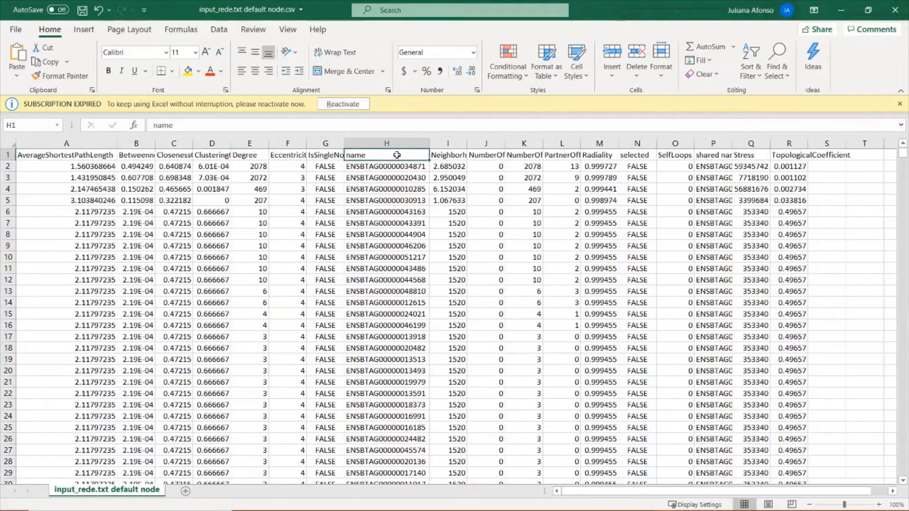
key("ctrl+shift+Down")
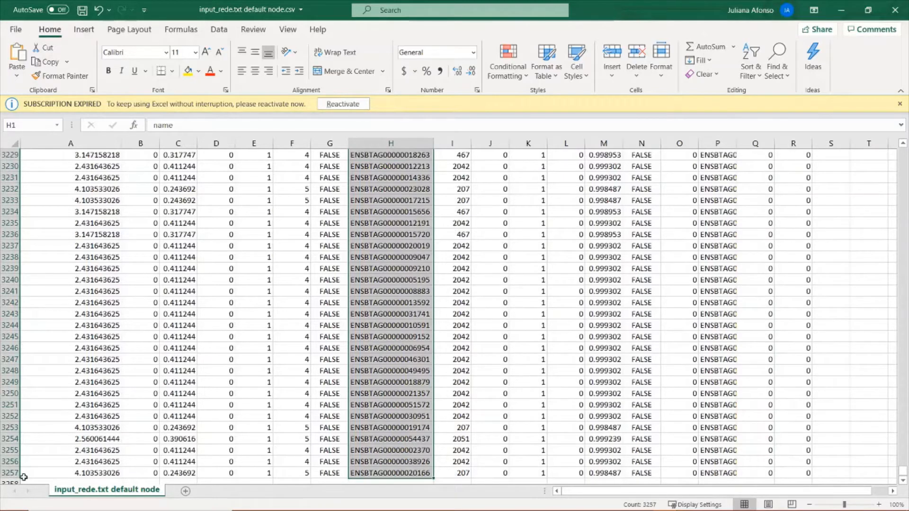
key("ctrl+c")
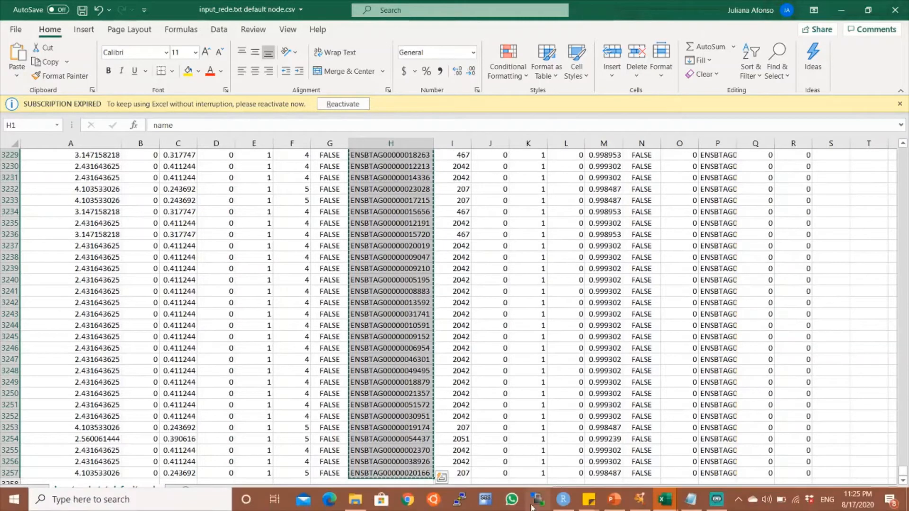
mouse_move(664, 505)
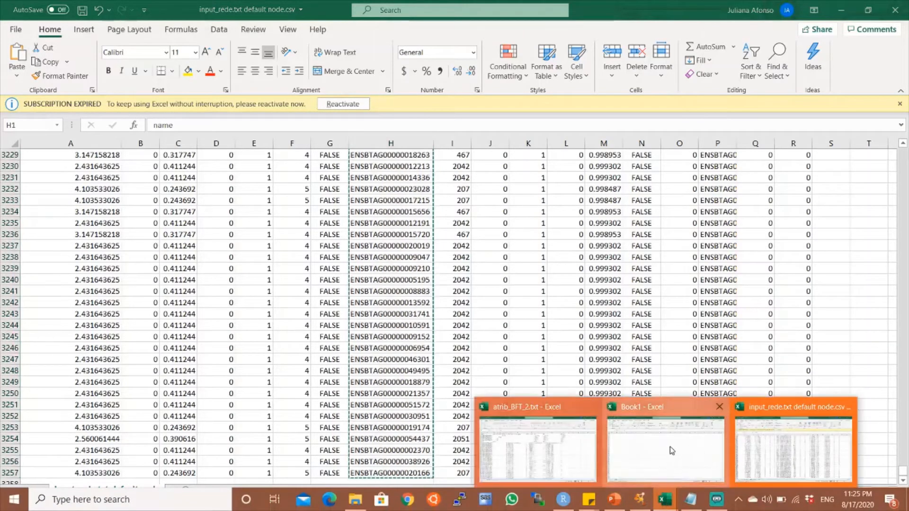
left_click(672, 451)
key("ctrl+v")
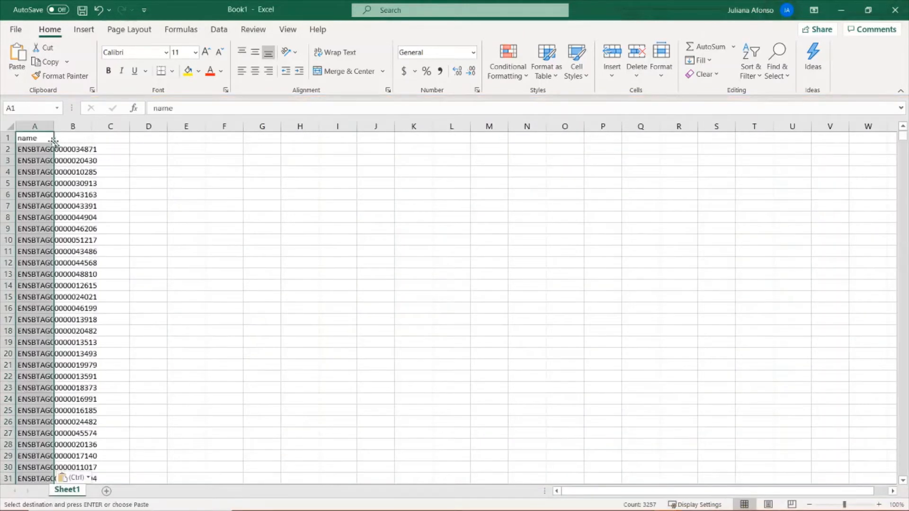
- Rename the A1 header to "gene", fit column A to its contents and add the header "phenotype" in B1
left_click(39, 137)
type("gene")
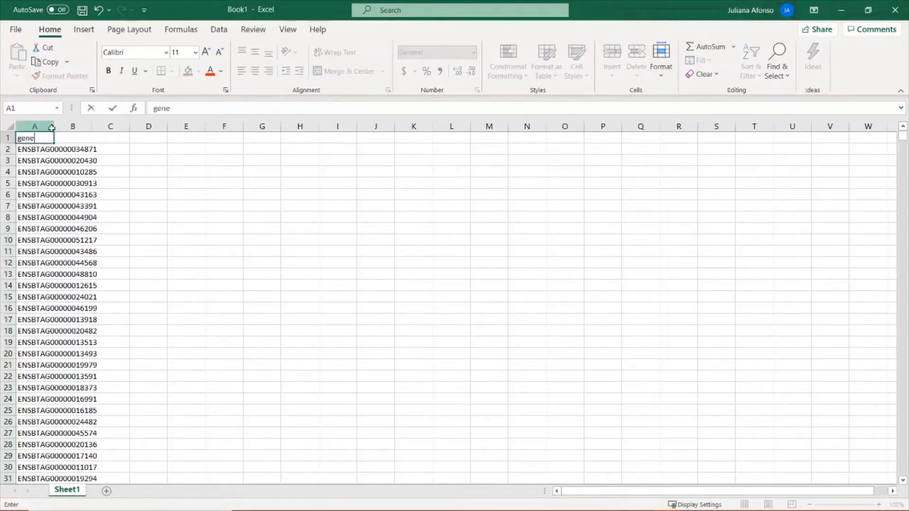
double_click(54, 127)
left_click(119, 134)
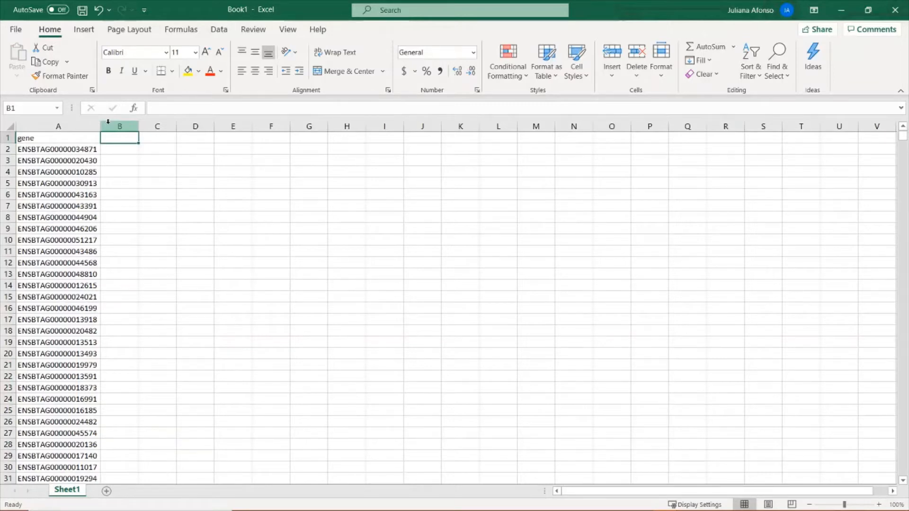
type("phenotype")
key("Return")
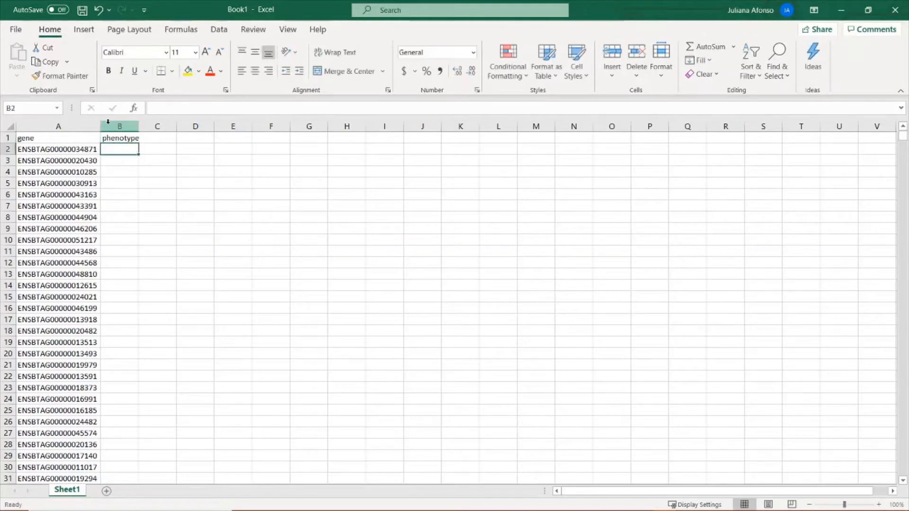
- Find "BFT" in the gene column and enter "phenotype" beside it in column B
key("ctrl+f")
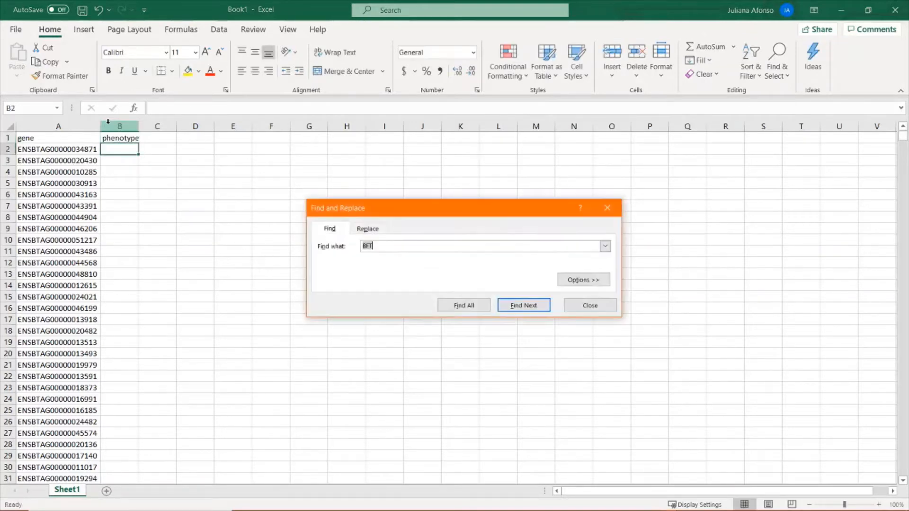
key("Return")
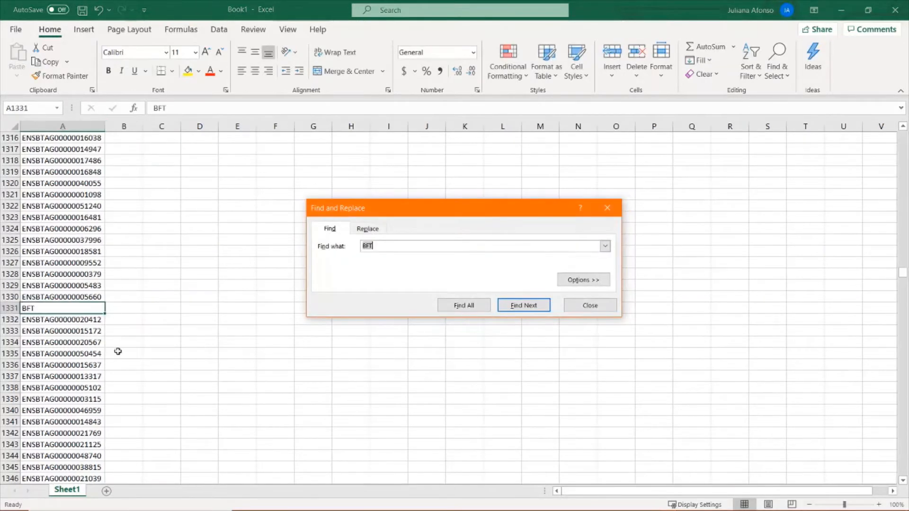
left_click(121, 308)
double_click(120, 307)
type("phenotyoe")
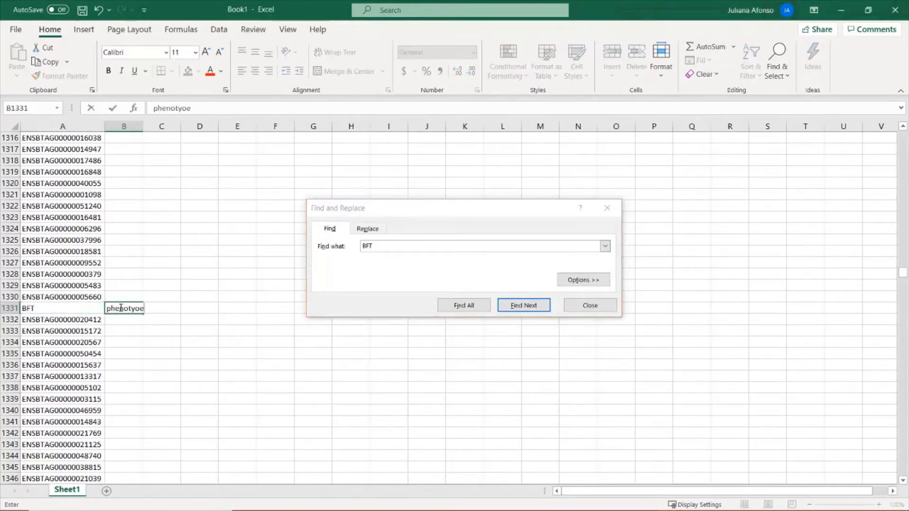
key("Return")
left_click(120, 307)
type("phenotype")
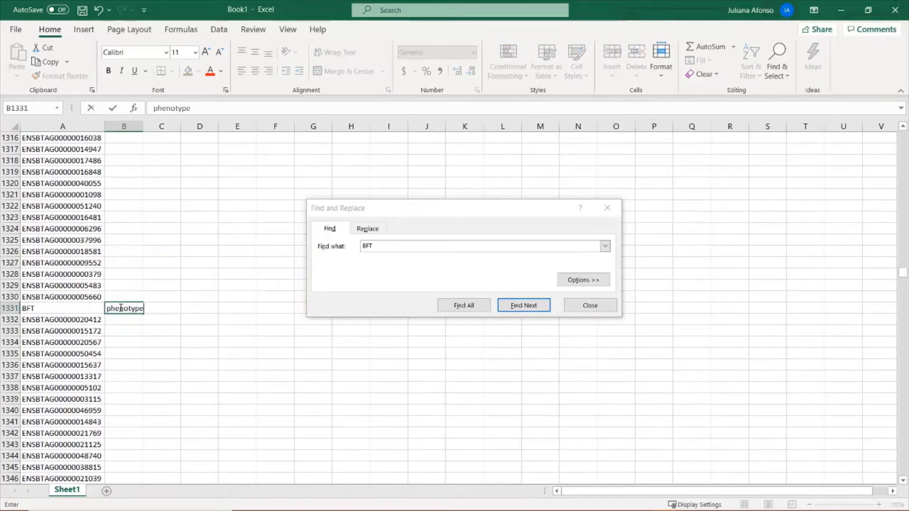
key("Return")
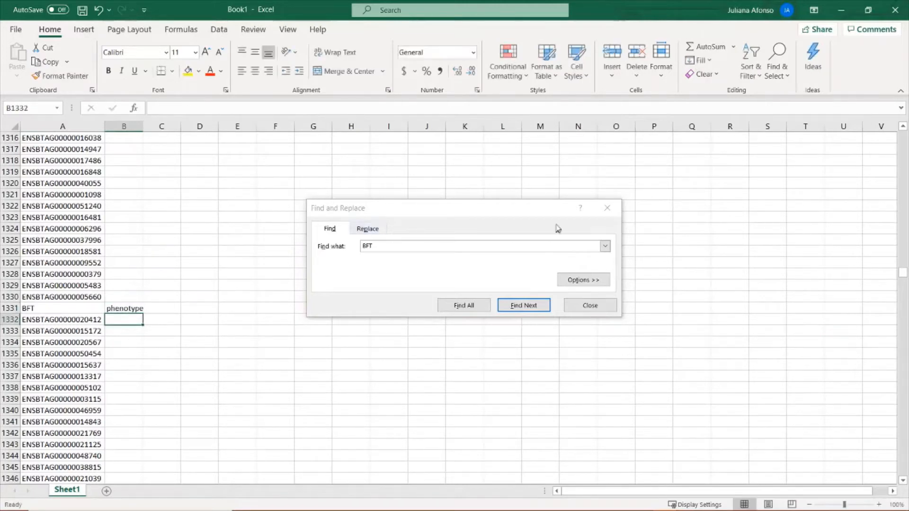
left_click(608, 208)
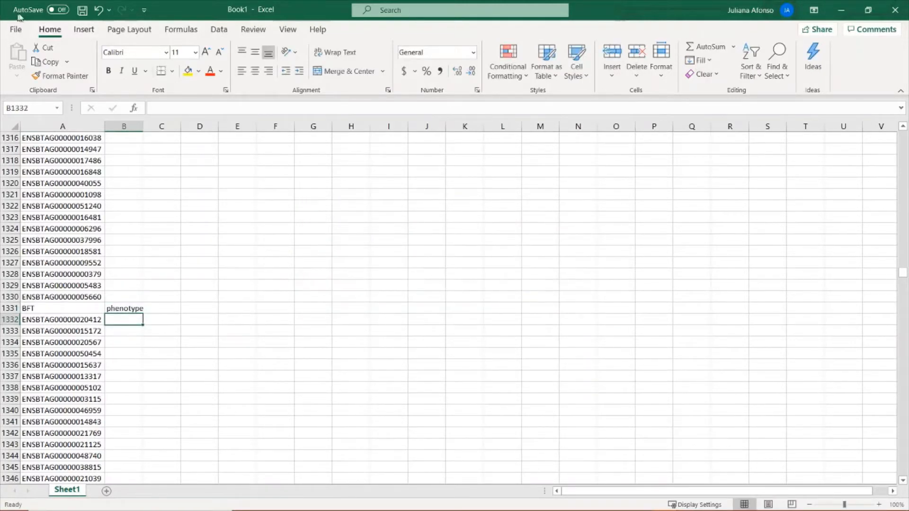
- Save the workbook in the BFT_reuniao folder as BFT_atrib in Text (Tab delimited) format, replacing the existing file
left_click(17, 29)
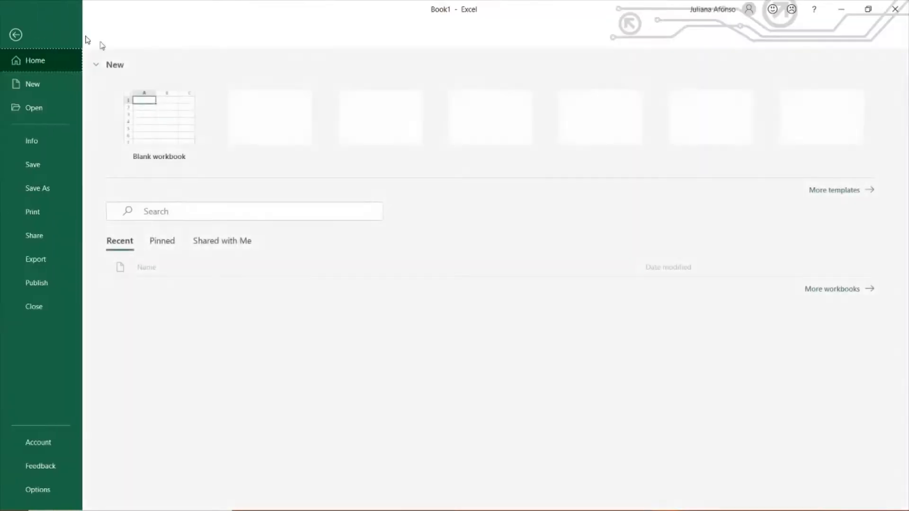
left_click(40, 189)
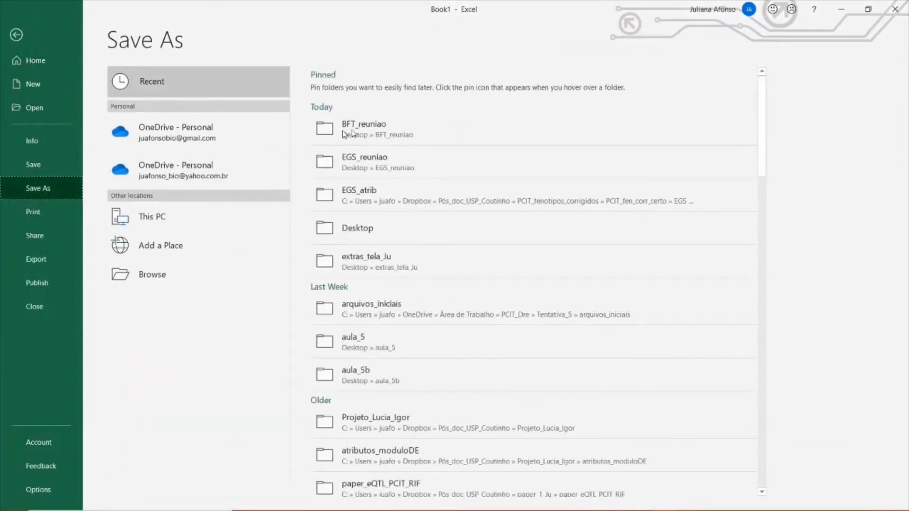
left_click(384, 124)
left_click(347, 92)
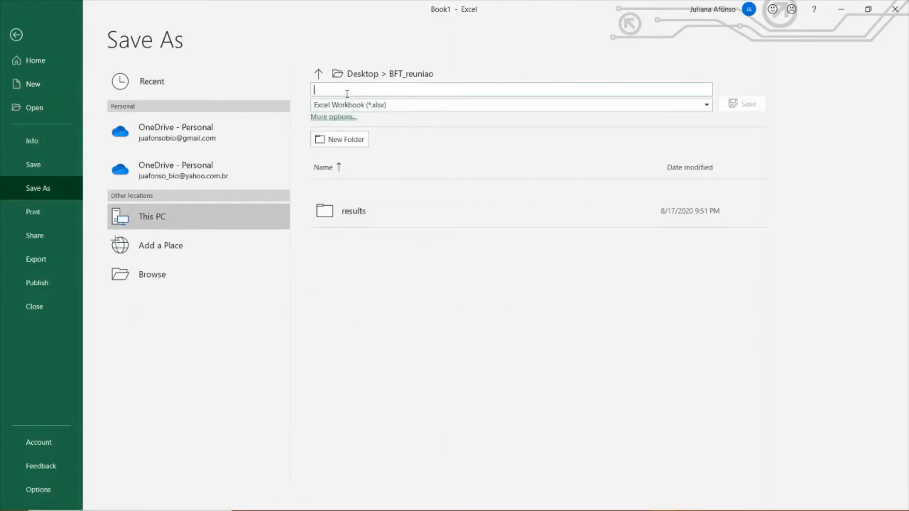
type("BFT_atrin")
left_click(369, 107)
left_click(353, 244)
left_click(738, 108)
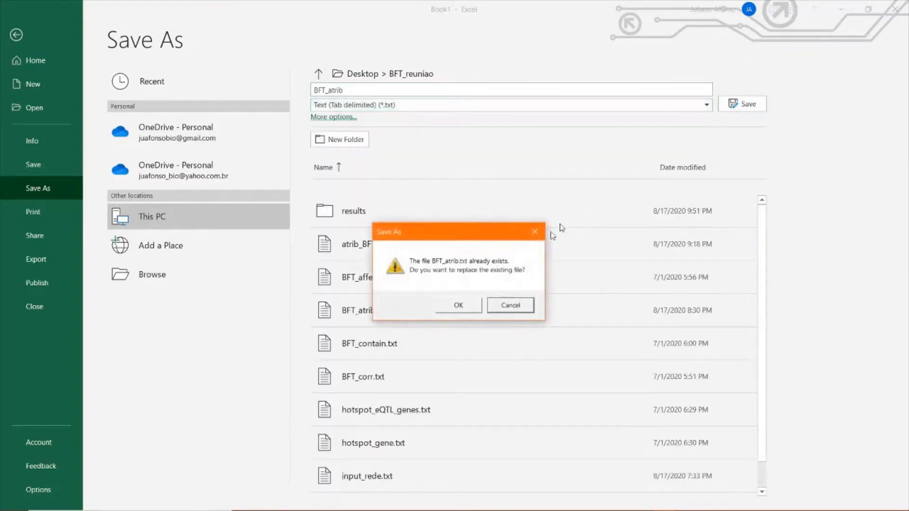
left_click(458, 310)
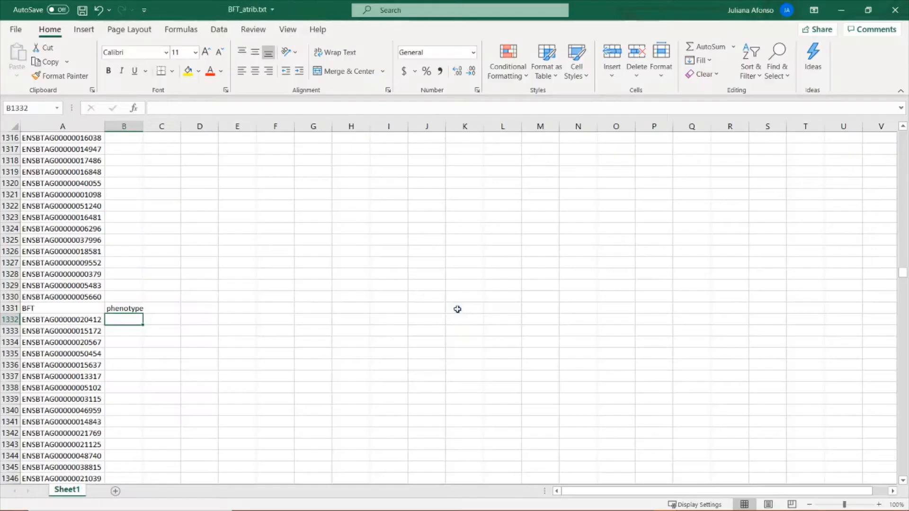
- Close the saved workbook, minimize the remaining Excel window and switch to RStudio
left_click(895, 9)
left_click(843, 10)
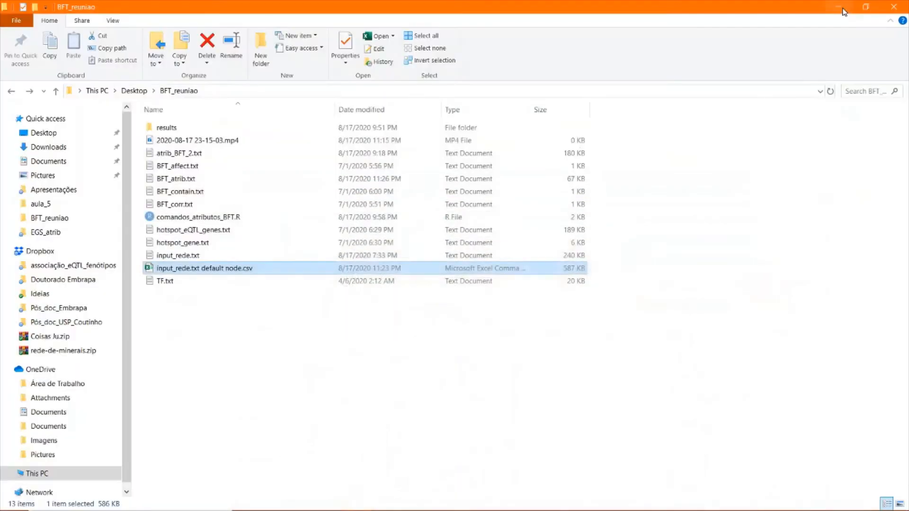
mouse_move(494, 506)
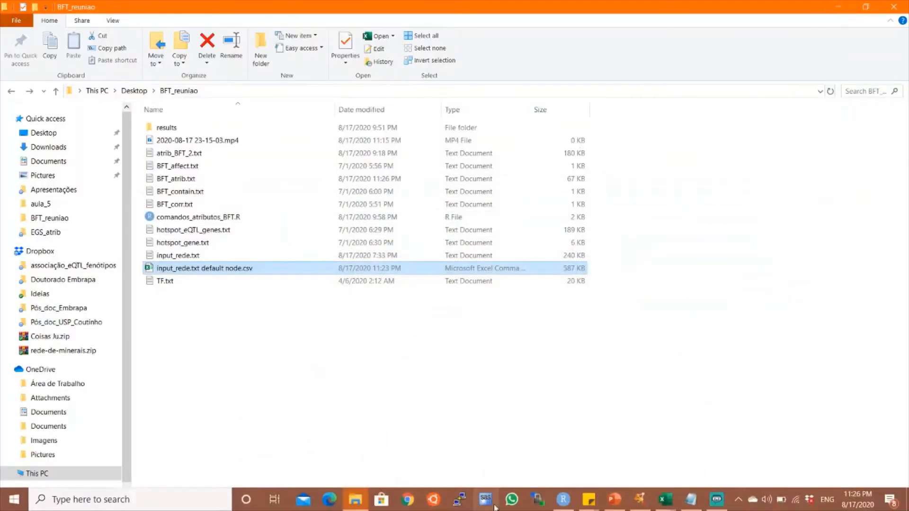
left_click(563, 499)
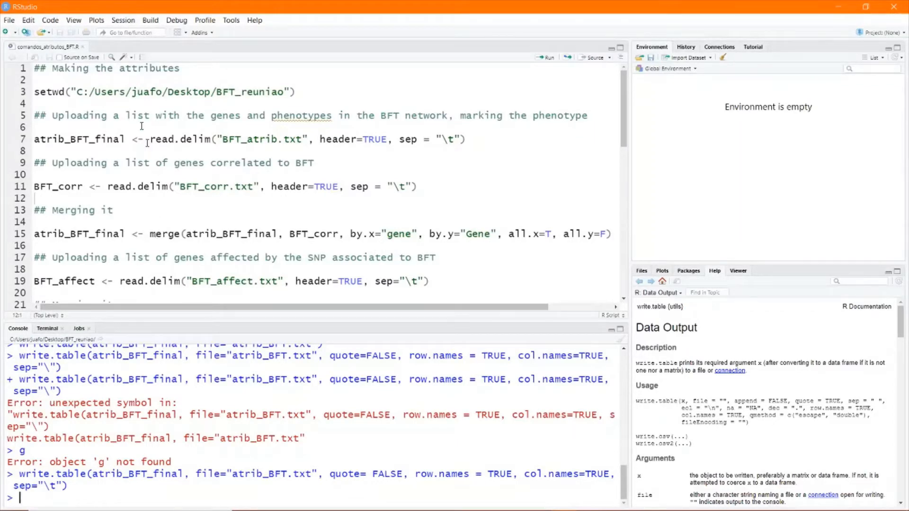
- Run the script lines that set the working directory to BFT_reuniao and load BFT_atrib.txt into atrib_BFT_final
left_click(180, 92)
key("ctrl+Return")
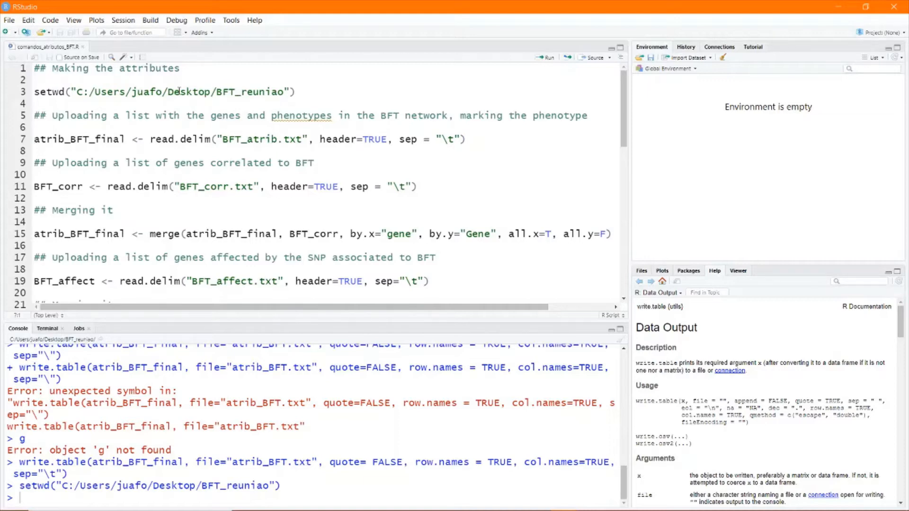
key("ctrl+Return")
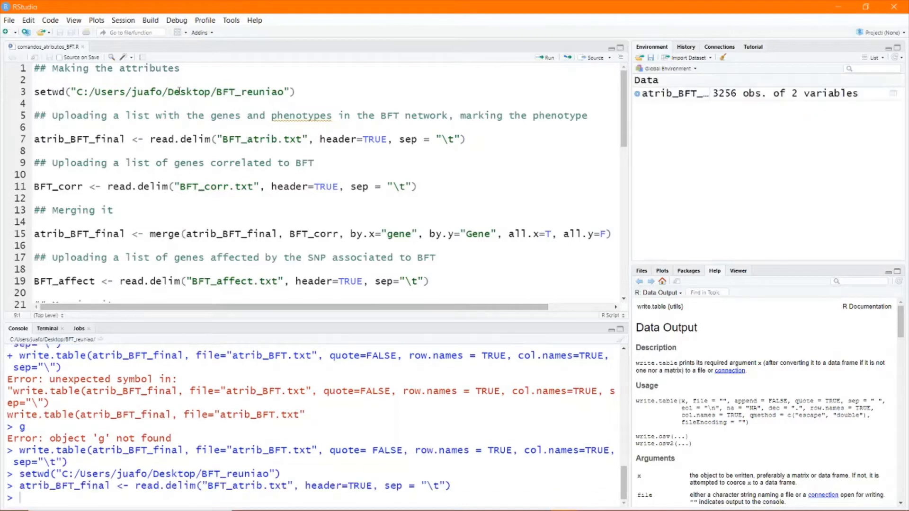
- View the atrib_BFT_final table sorted by phenotype with the BFT row first, and return to the script
left_click(730, 95)
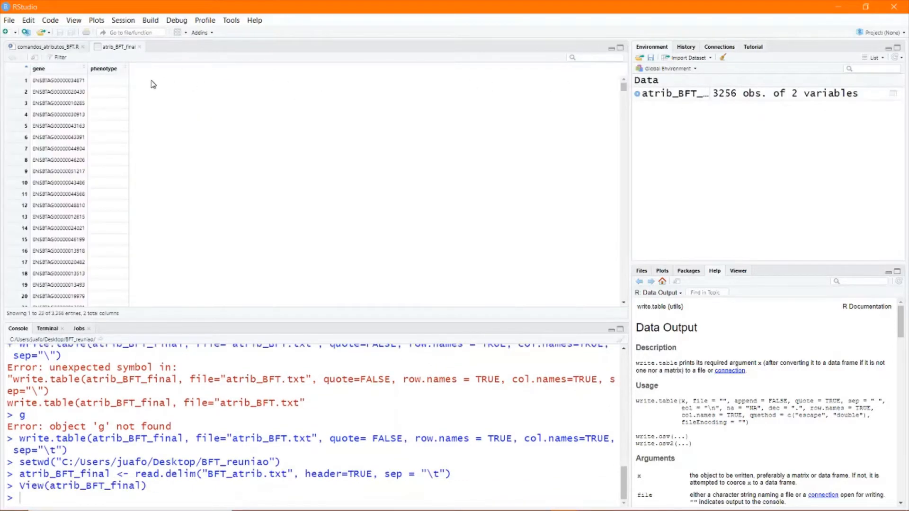
left_click(126, 70)
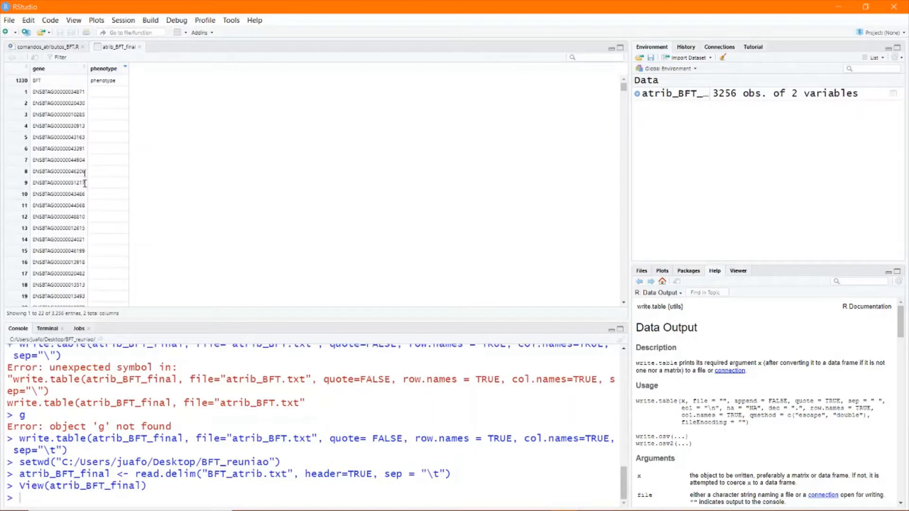
left_click(69, 48)
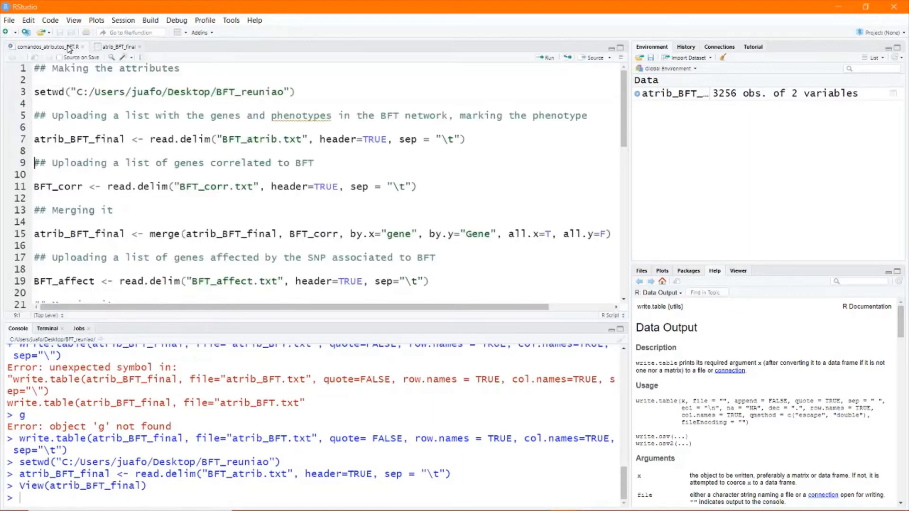
- Run the script line that loads BFT_corr.txt into BFT_corr and view the resulting table
left_click(60, 187)
key("ctrl+Return")
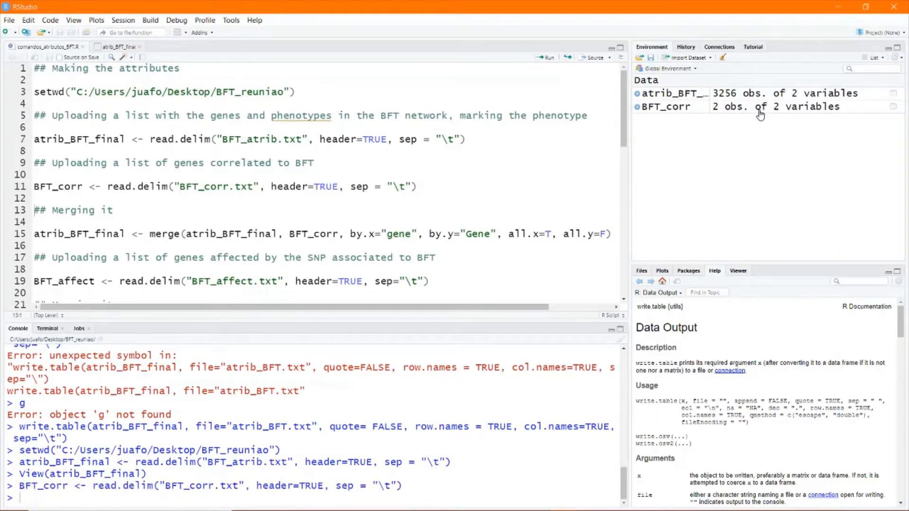
left_click(704, 108)
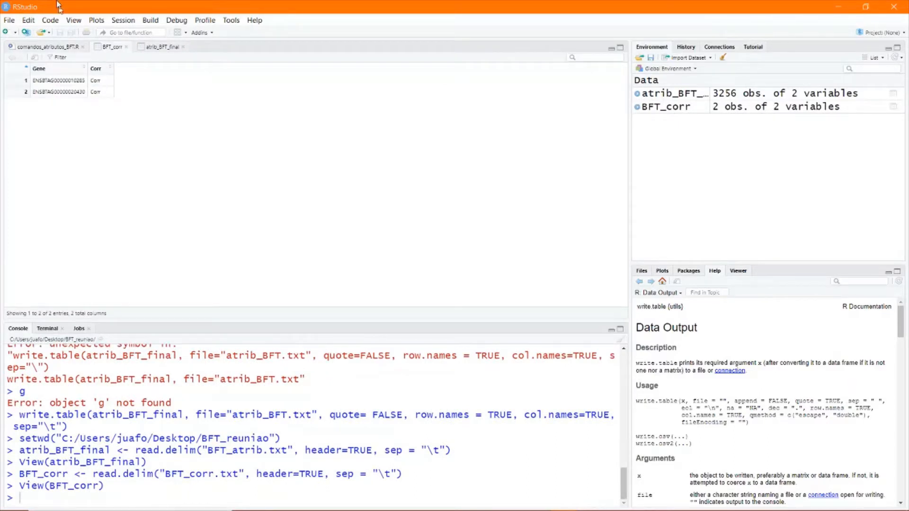
left_click(65, 46)
- Examine how the script's first merge line reassigns atrib_BFT_final, checking it against the line that loads the table and the table itself
left_click(74, 233)
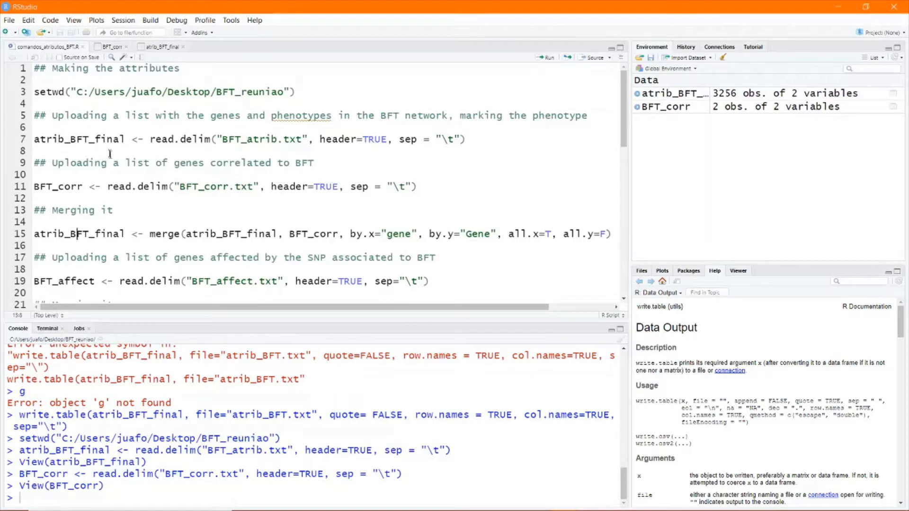
mouse_move(110, 182)
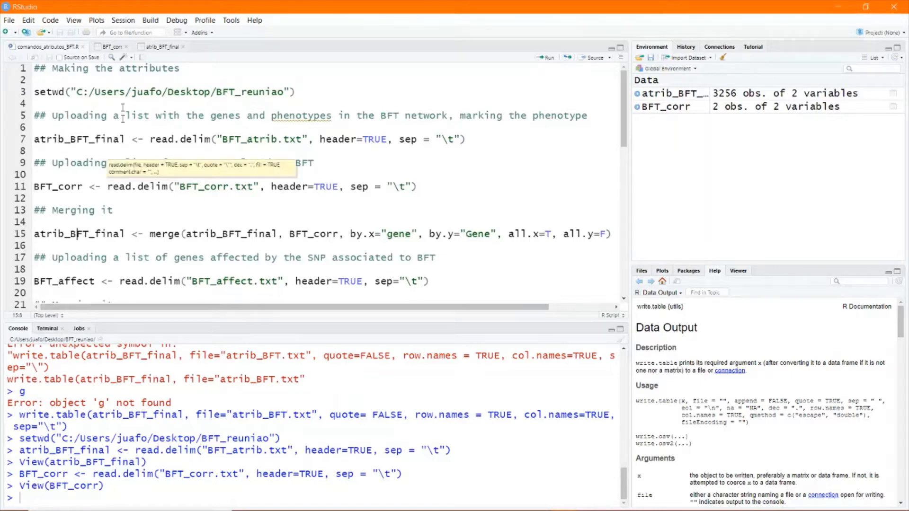
left_click(144, 47)
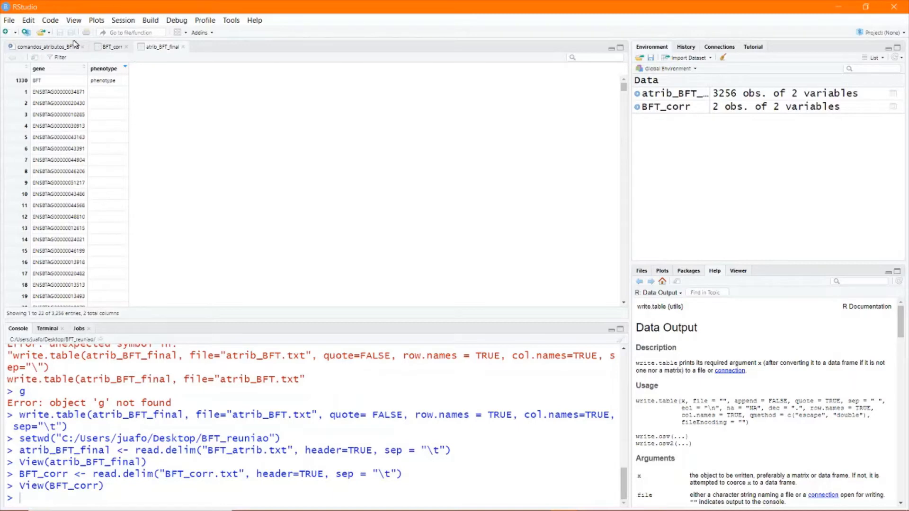
left_click(59, 48)
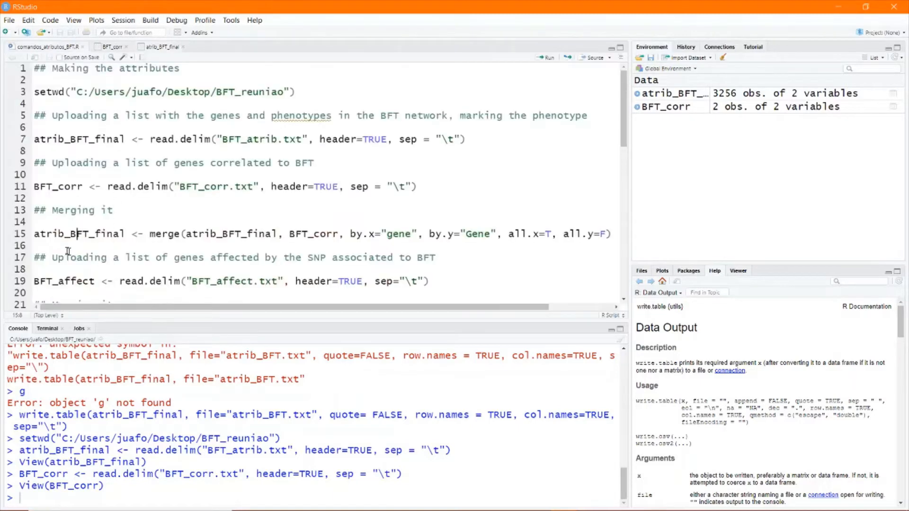
left_click(36, 234)
left_click_drag(34, 234, 125, 234)
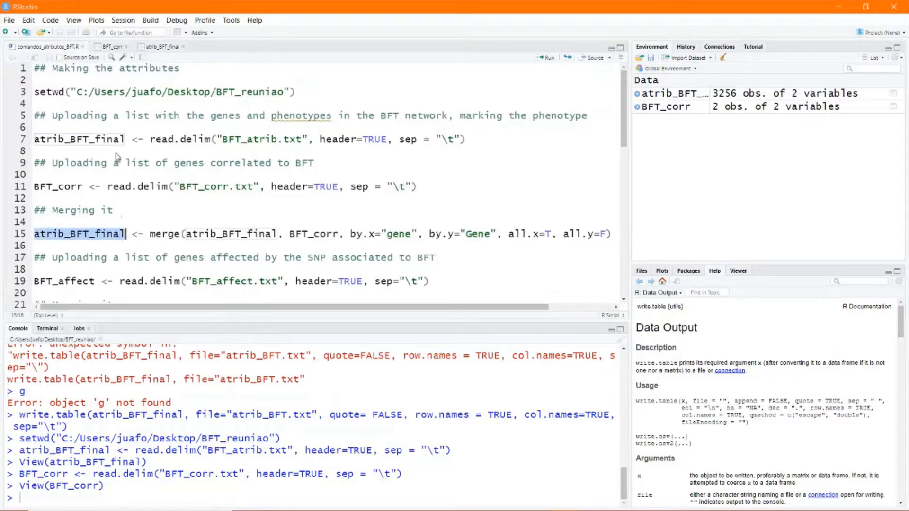
left_click_drag(108, 139, 32, 140)
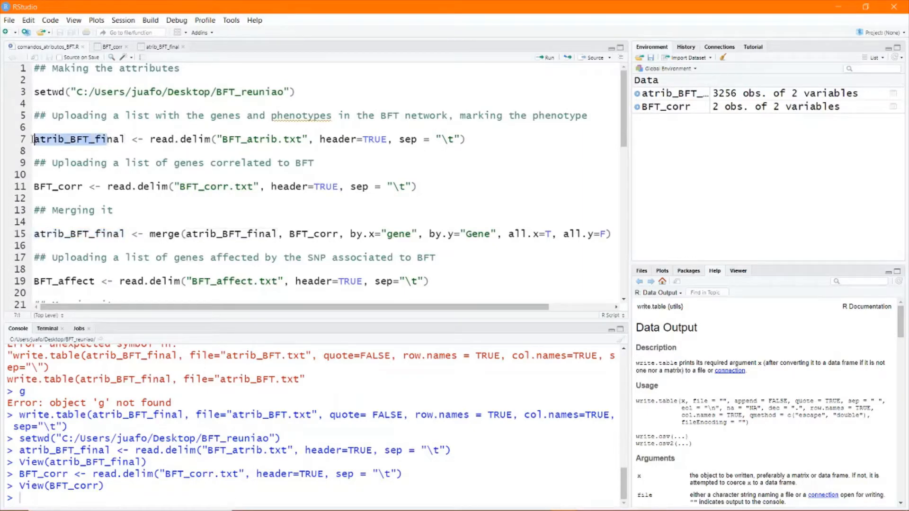
left_click(90, 142)
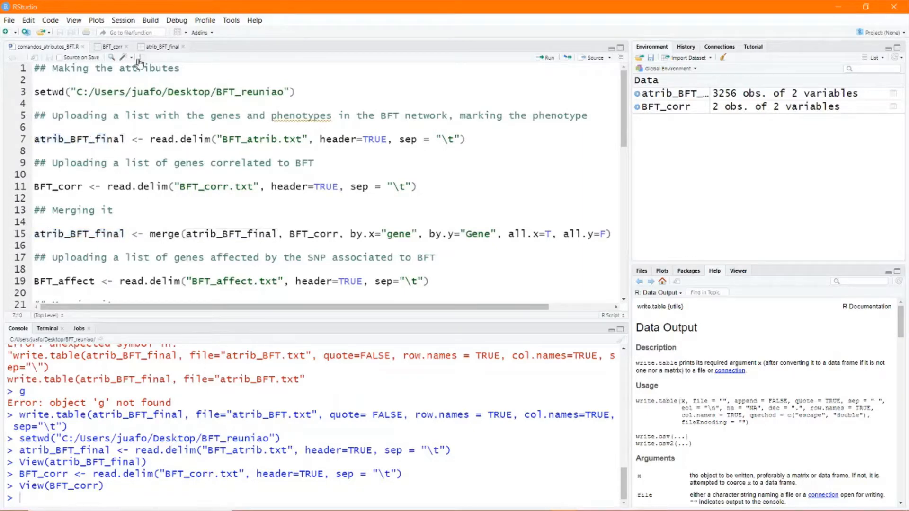
left_click(162, 49)
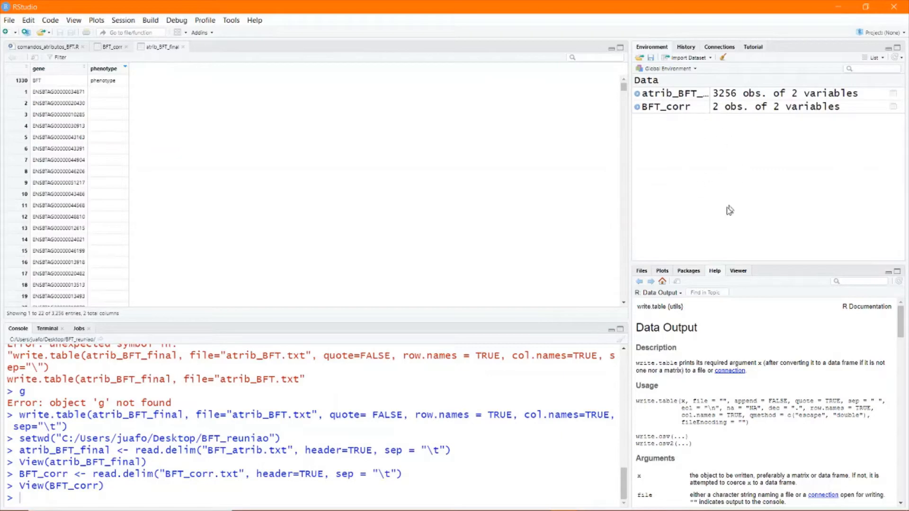
left_click(66, 46)
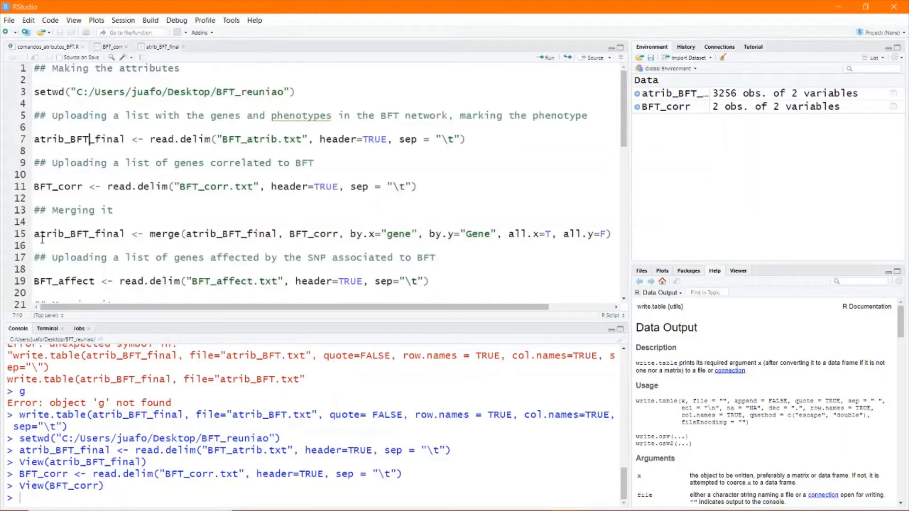
- Examine the merge function's two input tables, atrib_BFT_final and BFT_corr, viewing each one and returning to the script
left_click_drag(35, 235, 181, 235)
left_click(179, 223)
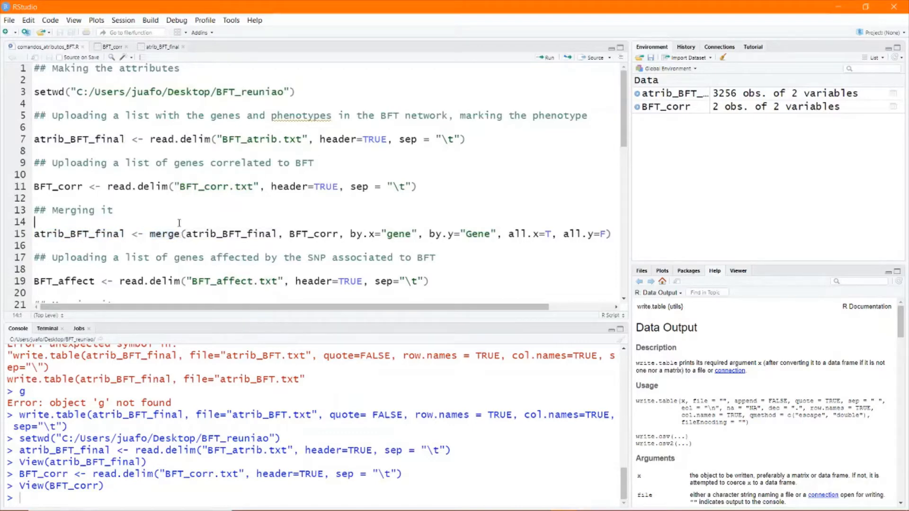
left_click_drag(186, 235, 280, 236)
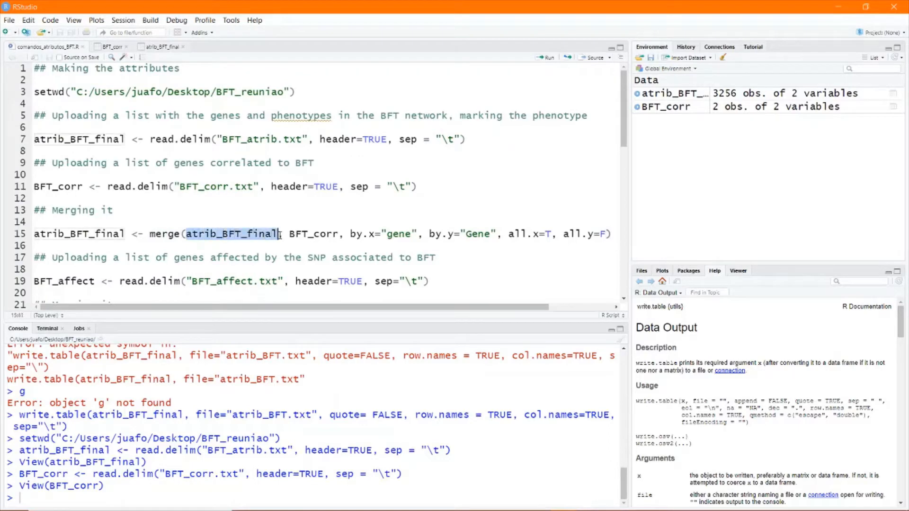
left_click(275, 211)
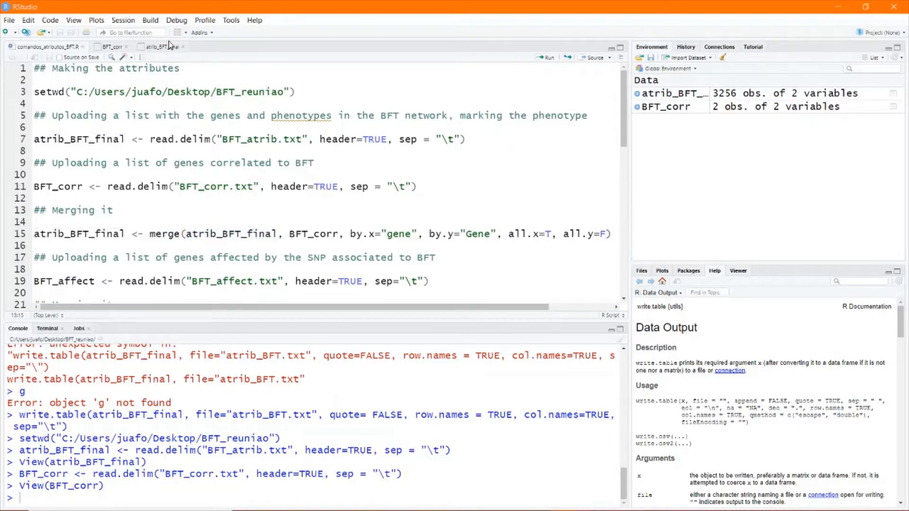
left_click(173, 47)
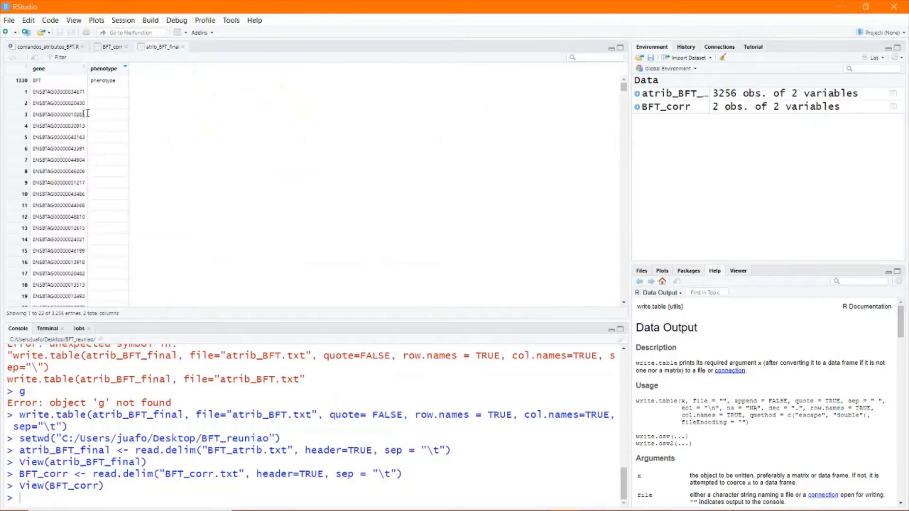
left_click(56, 48)
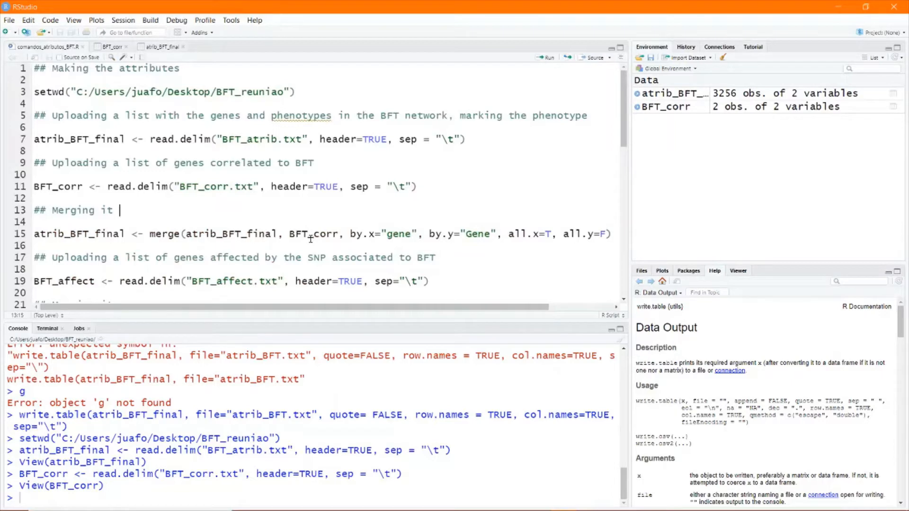
left_click(114, 48)
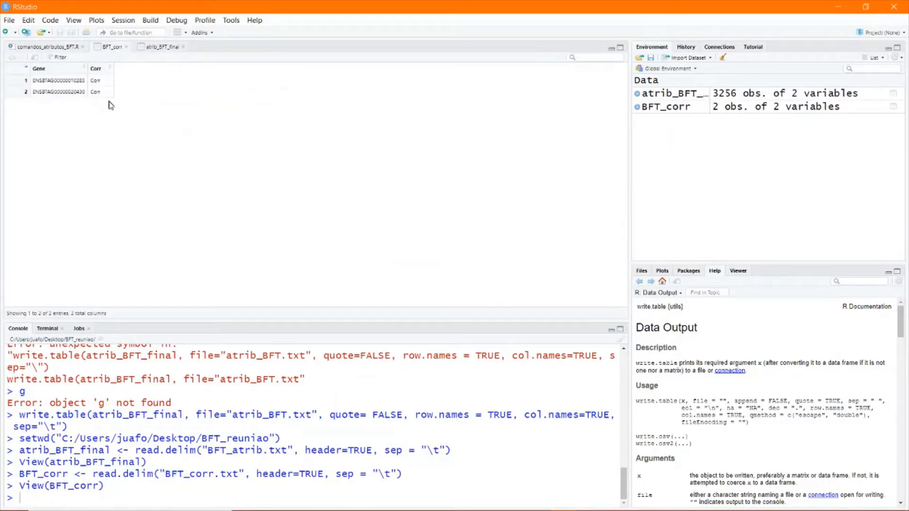
left_click(62, 47)
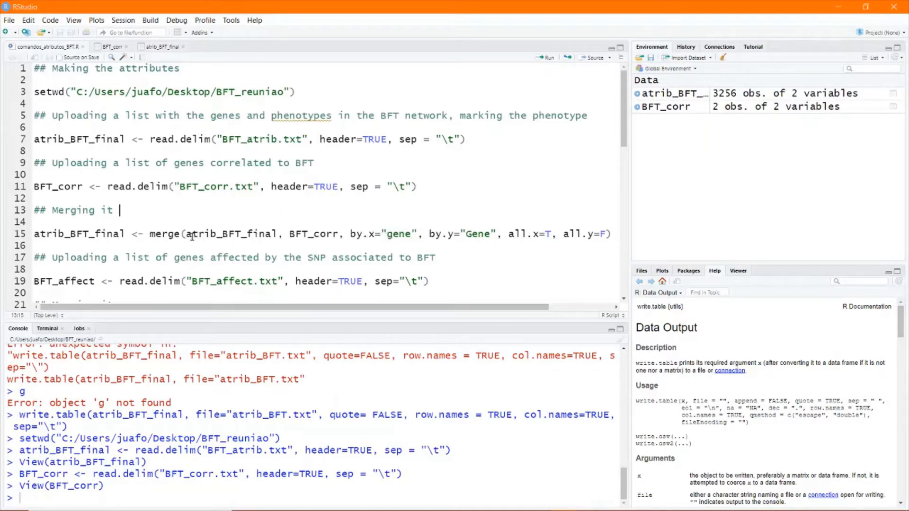
- Compare the merge key columns, gene in atrib_BFT_final and Gene in BFT_corr, and return to the script
left_click_drag(190, 235, 279, 234)
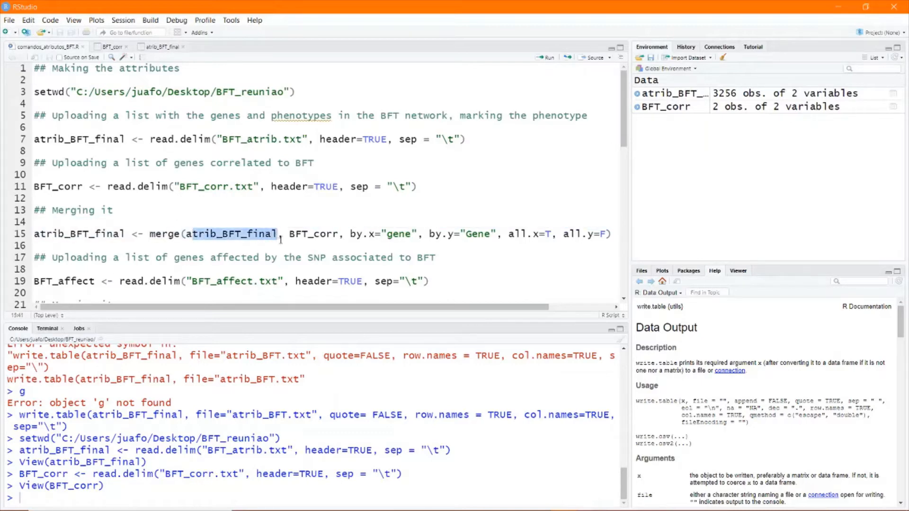
left_click(280, 239)
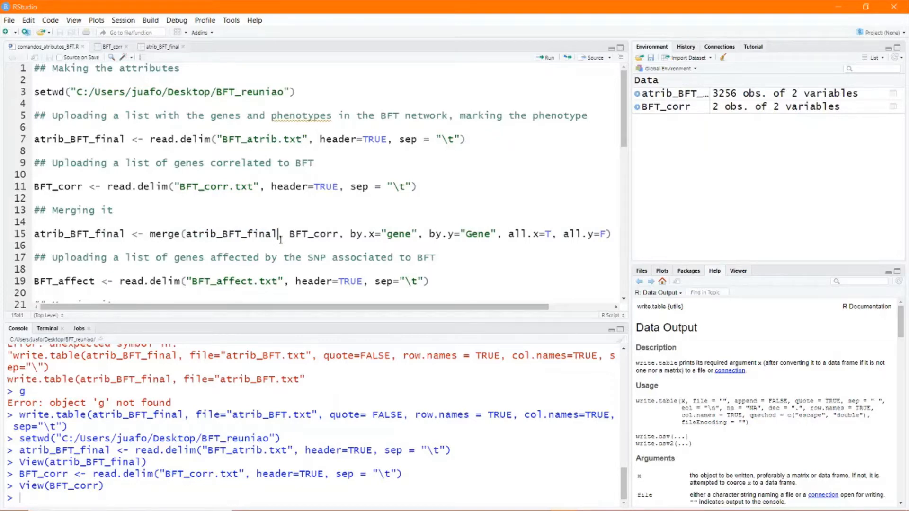
left_click(147, 48)
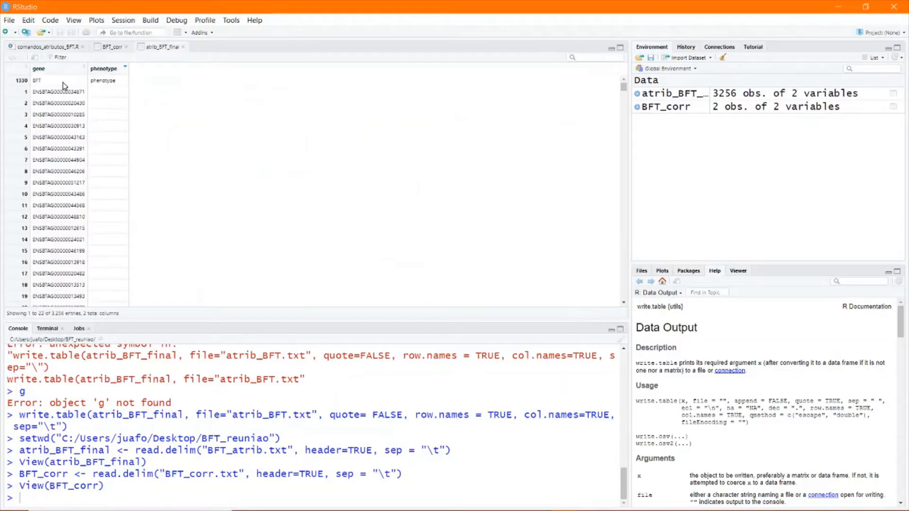
left_click(60, 48)
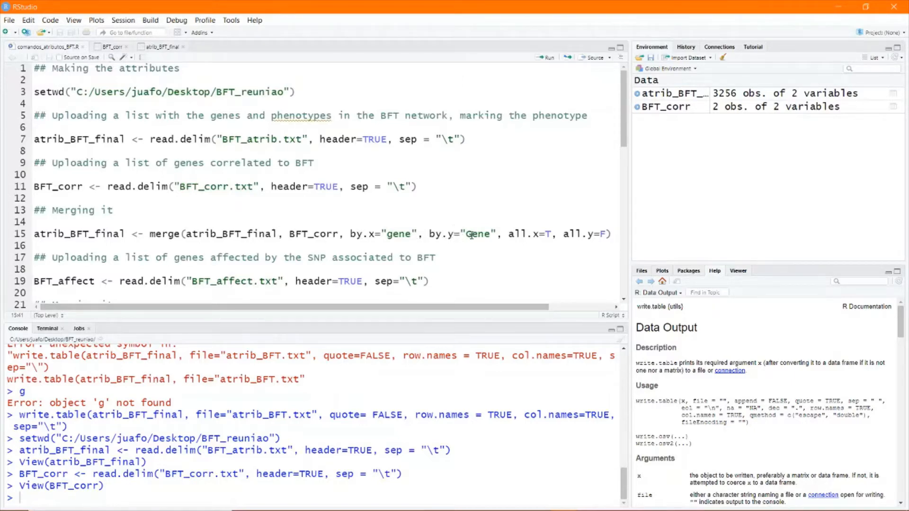
left_click(100, 47)
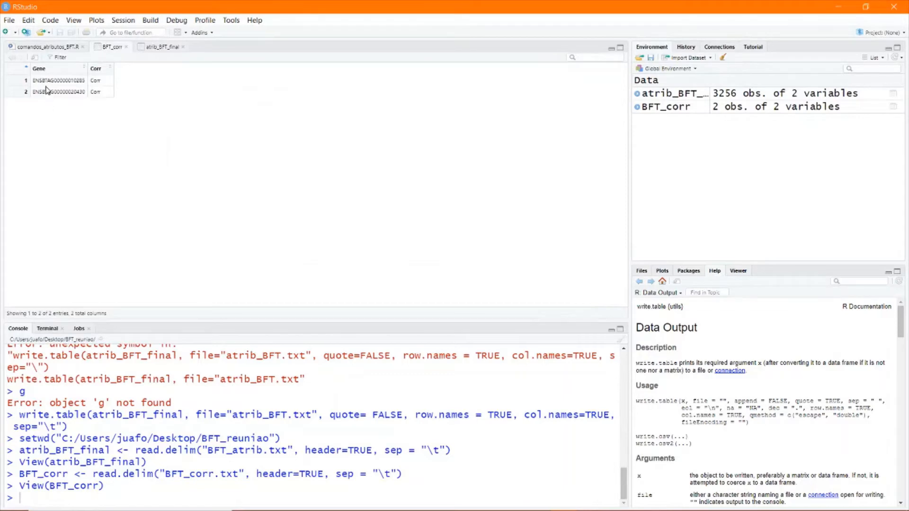
left_click(146, 48)
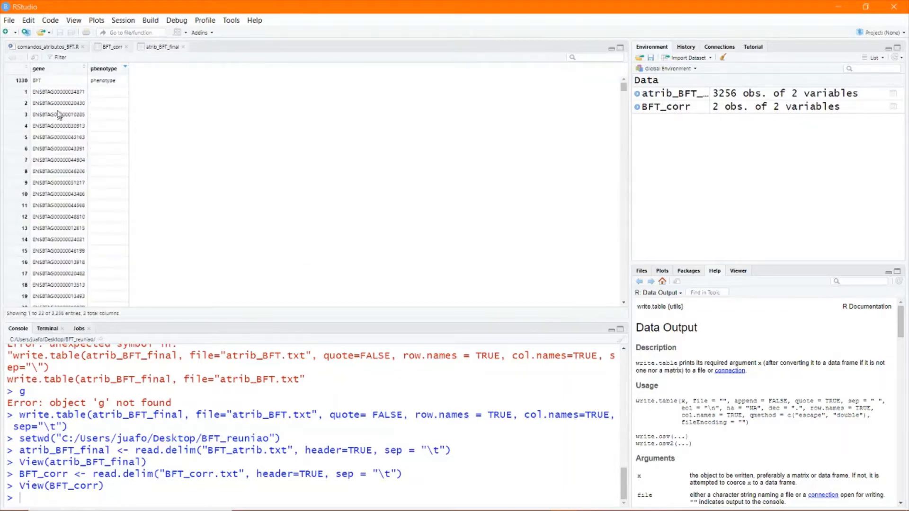
left_click(48, 48)
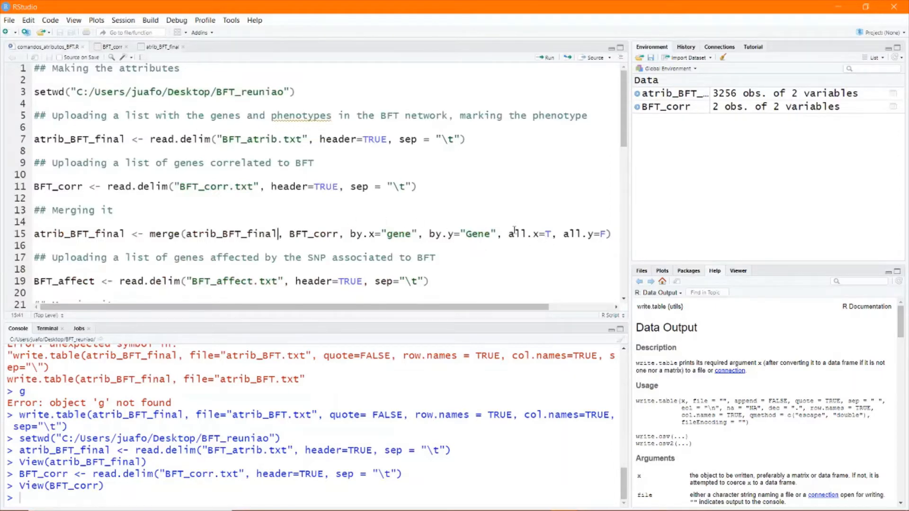
- Review the all.x=T and all.y=F arguments and run the line merging BFT_corr into atrib_BFT_final by gene and Gene
left_click_drag(535, 236, 545, 236)
left_click_drag(187, 234, 279, 235)
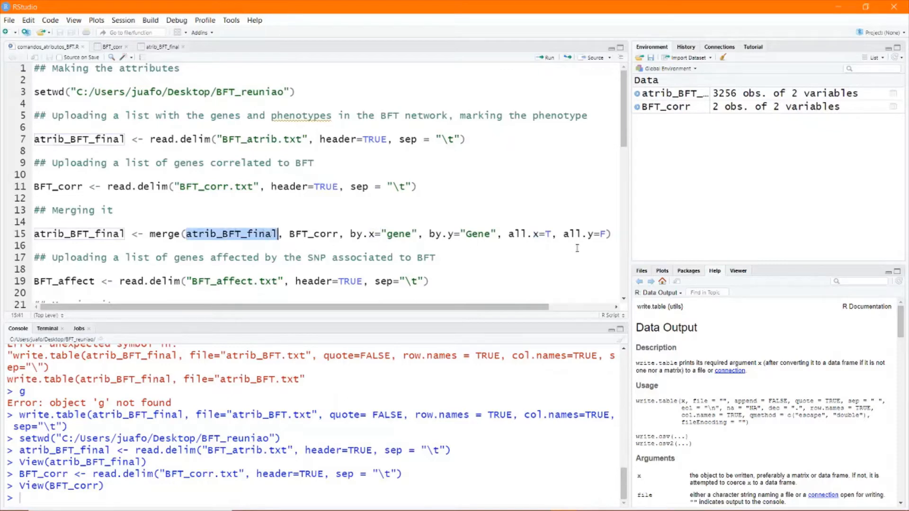
left_click_drag(564, 235, 595, 235)
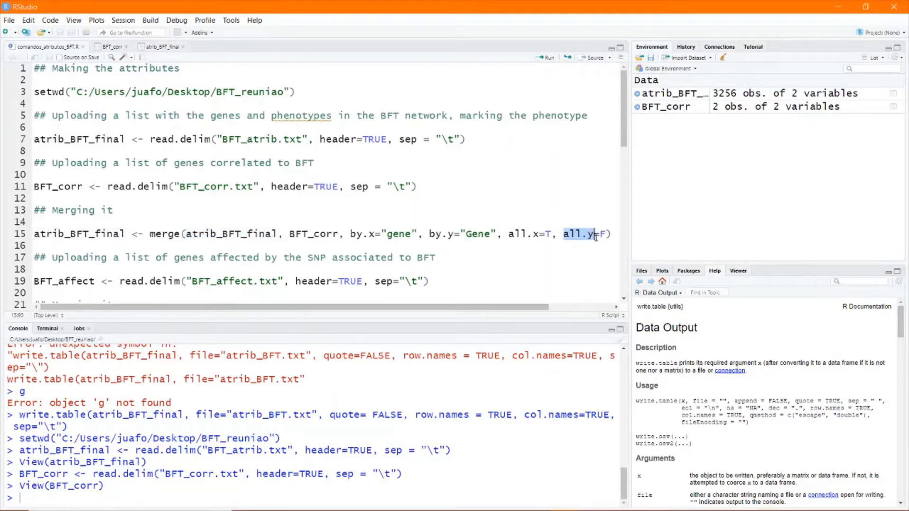
left_click(577, 234)
key("ctrl+Return")
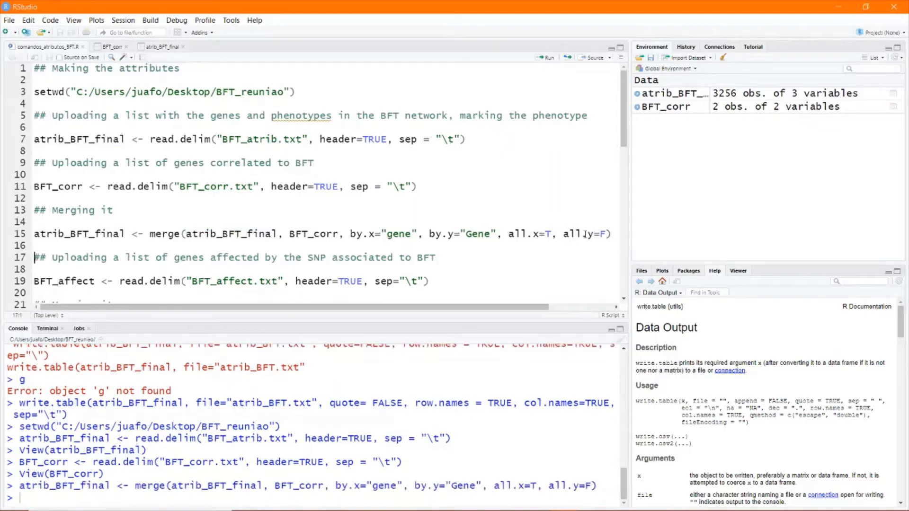
- View the merged atrib_BFT_final table sorted by the Corr column and return to the script
left_click(163, 47)
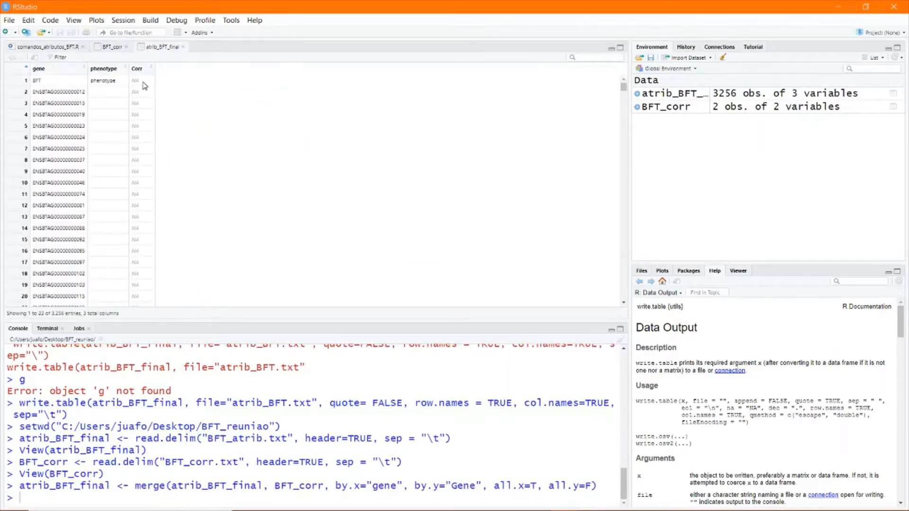
left_click(151, 69)
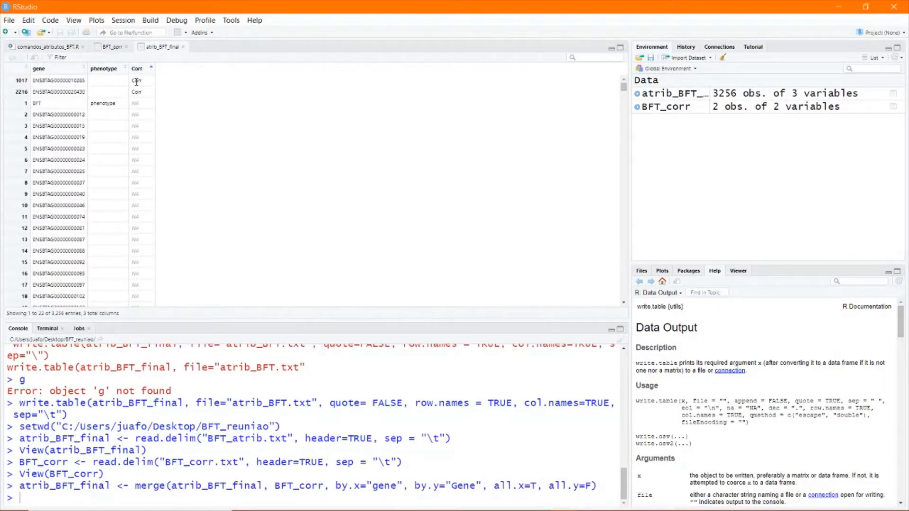
left_click(71, 49)
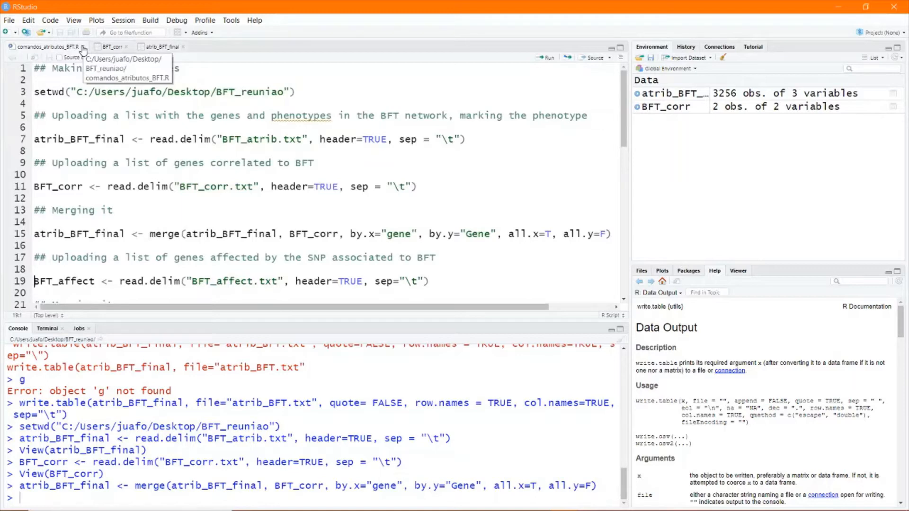
- Run the script line that loads BFT_affect.txt into BFT_affect, view the table and return to the script
key("ctrl+Return")
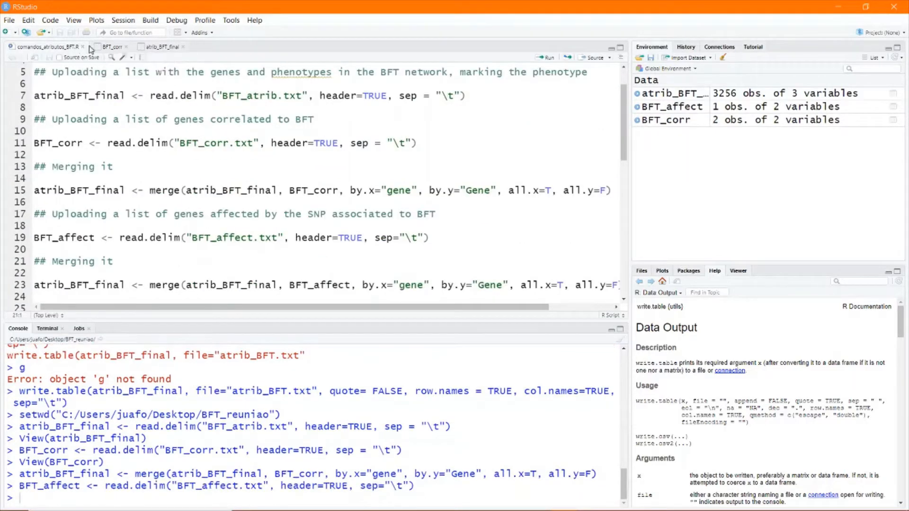
left_click(770, 108)
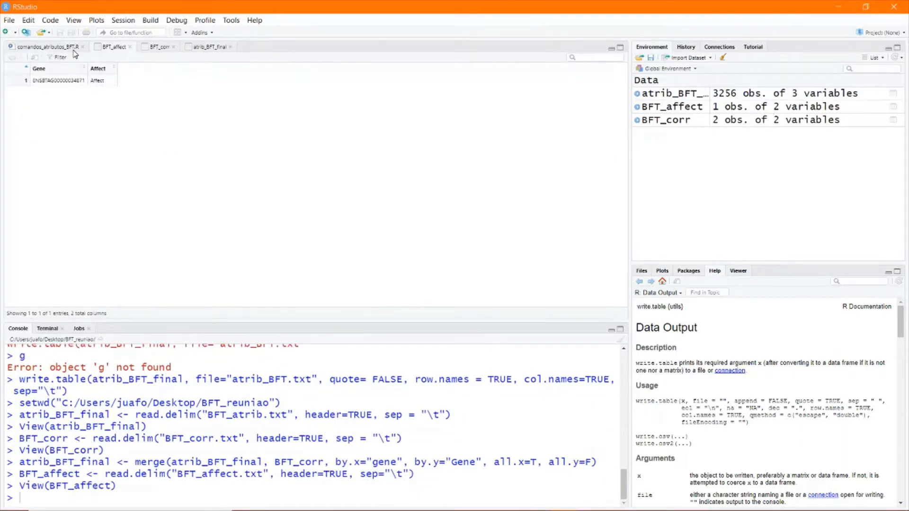
left_click(48, 47)
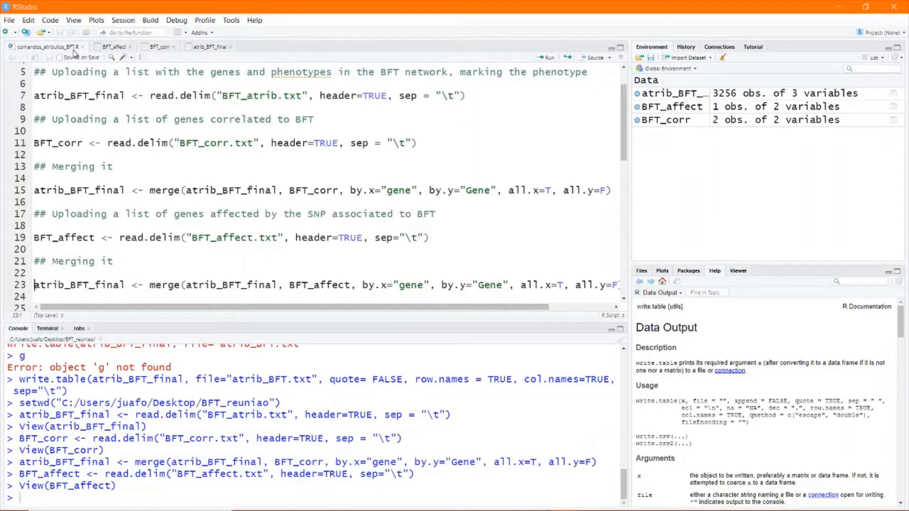
- Run the line merging BFT_affect into atrib_BFT_final and view the merged table sorted by the Affect column
key("ctrl+Return")
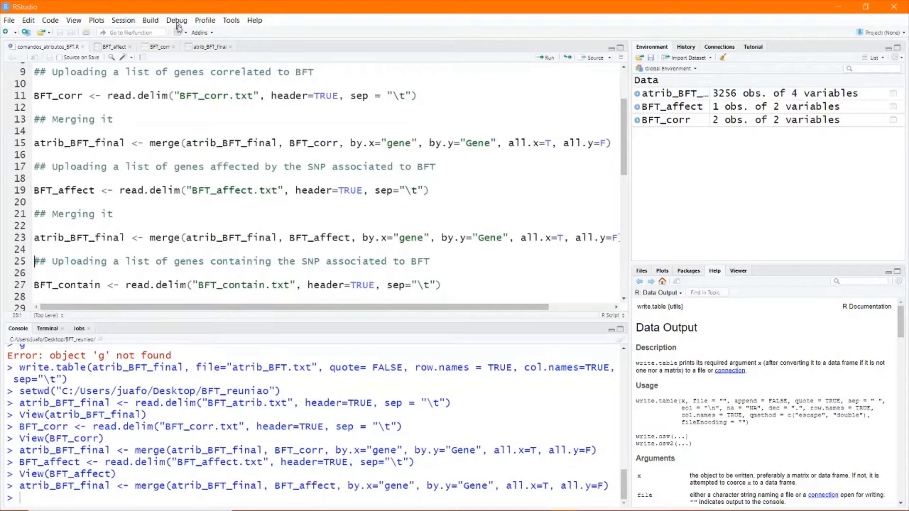
left_click(192, 48)
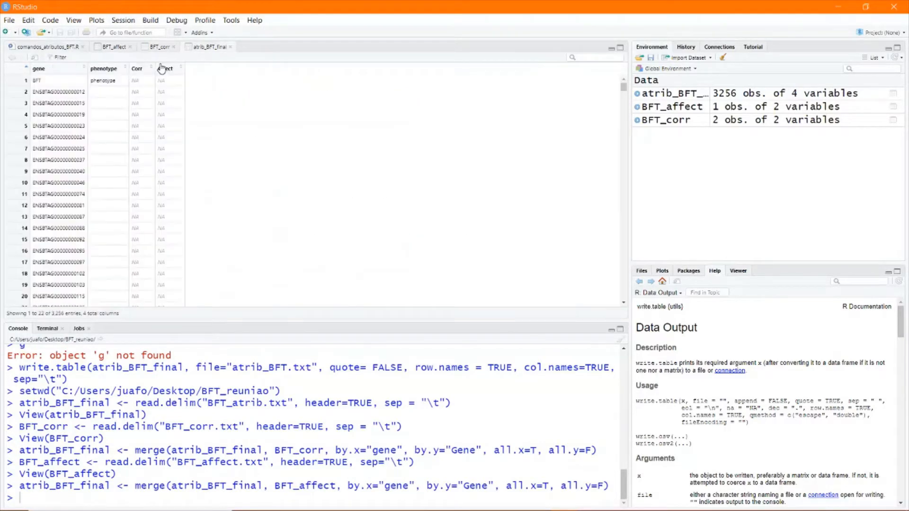
left_click(180, 70)
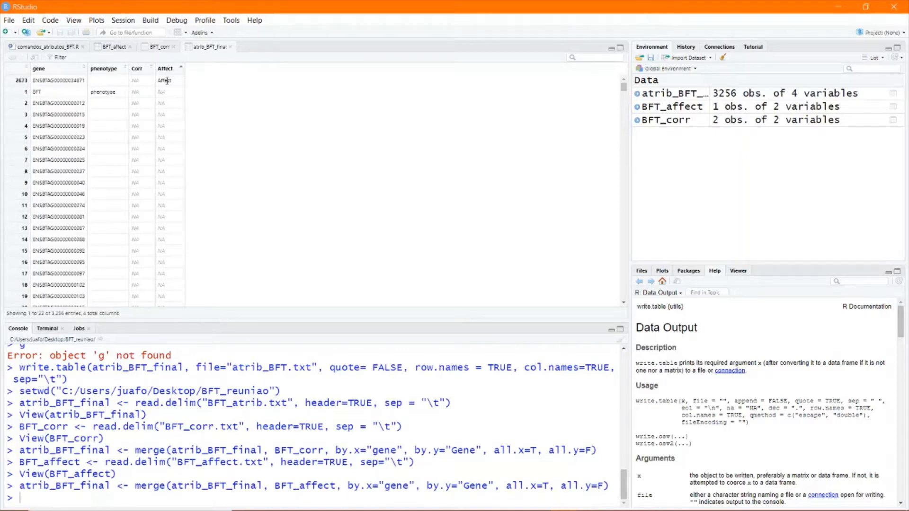
- Run the script line that loads BFT_contain.txt into BFT_contain, view the table and return to the script
left_click(56, 46)
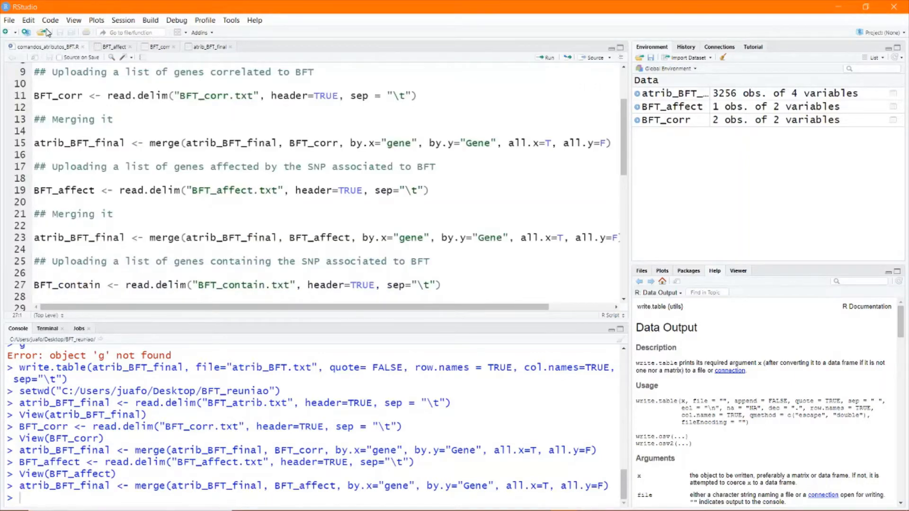
key("ctrl+Return")
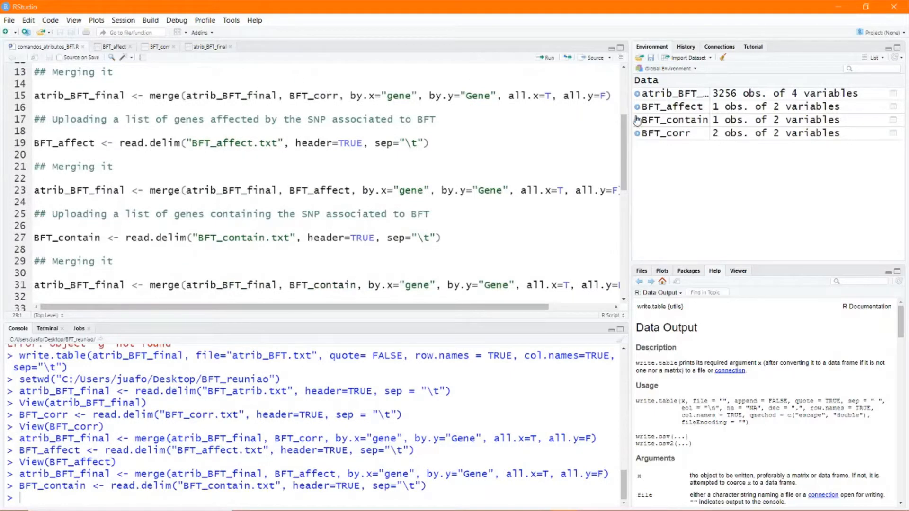
left_click(724, 124)
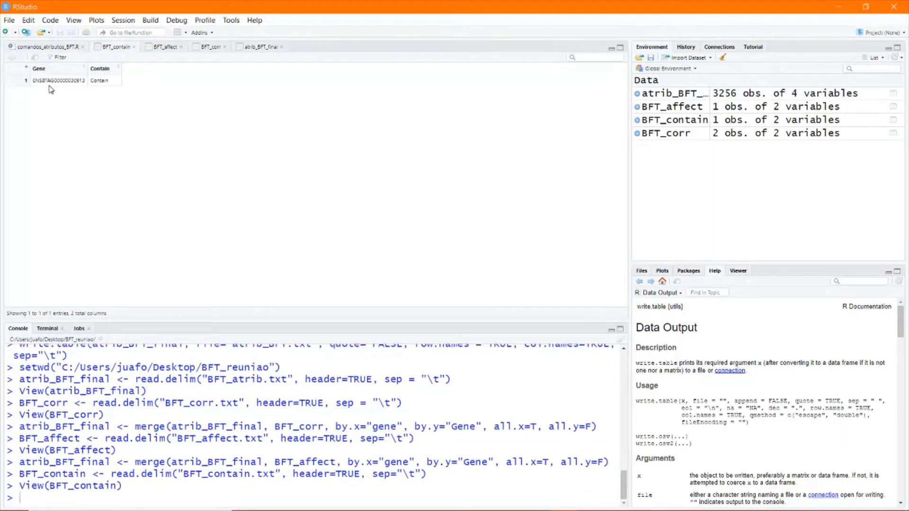
left_click(66, 47)
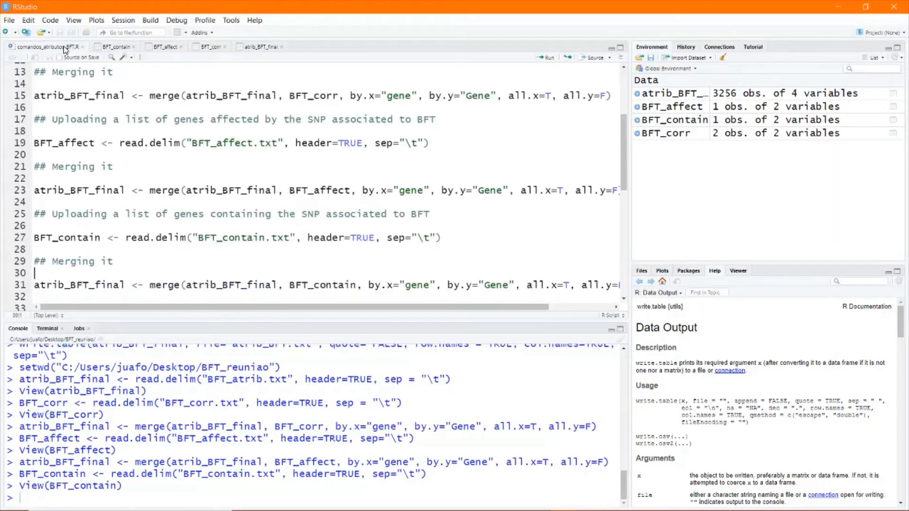
- Run the line merging BFT_contain into atrib_BFT_final, view the merged table sorted by the Contain column and return to the script
key("ctrl+Return")
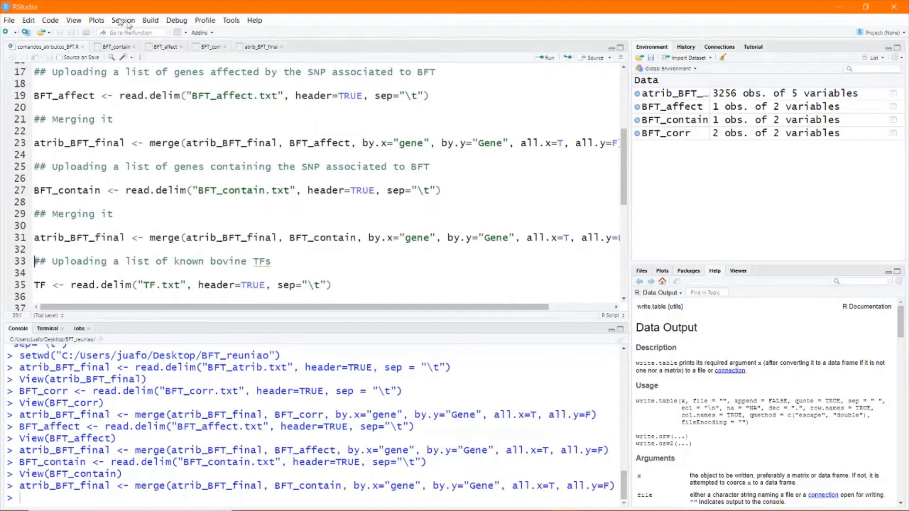
left_click(249, 47)
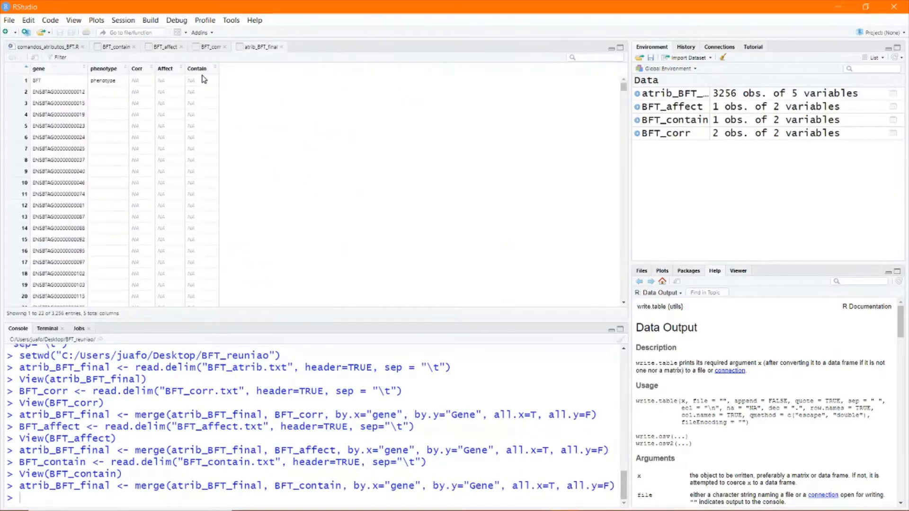
left_click(217, 69)
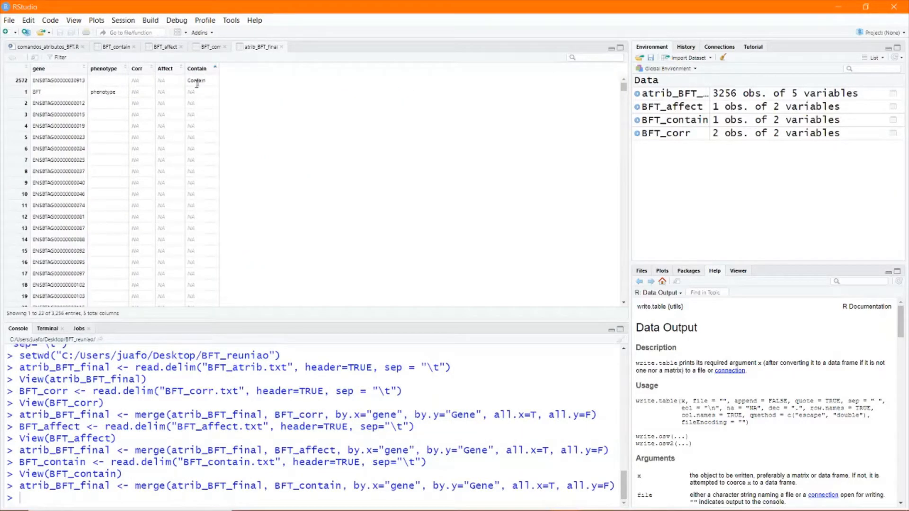
left_click(60, 47)
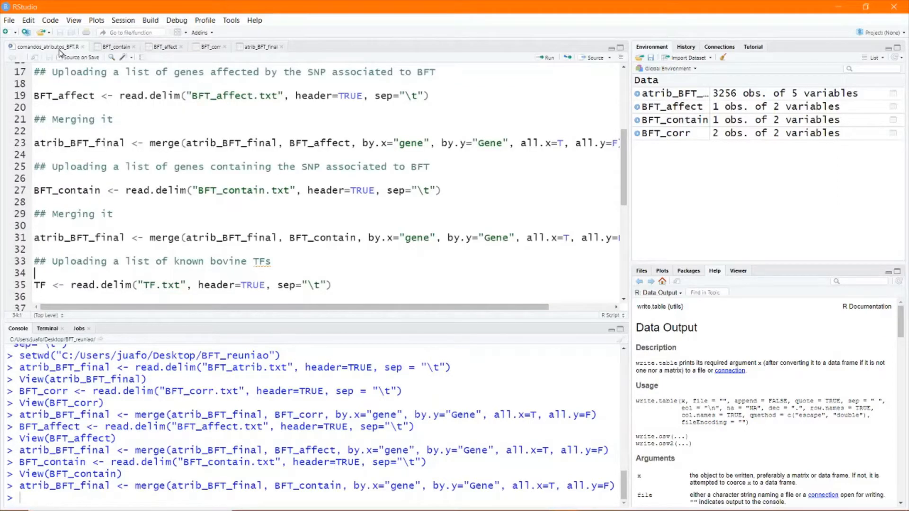
- Run the script lines that load TF.txt, hotspot_eQTL_genes.txt and hotspot_gene.txt and merge each list into atrib_BFT_final
key("ctrl+Return")
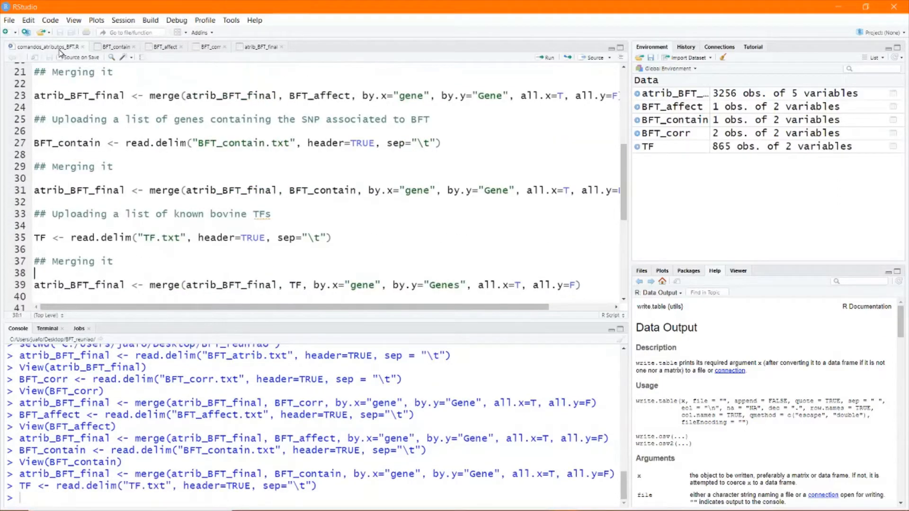
key("ctrl+Return")
key("Down")
key("ctrl+Return")
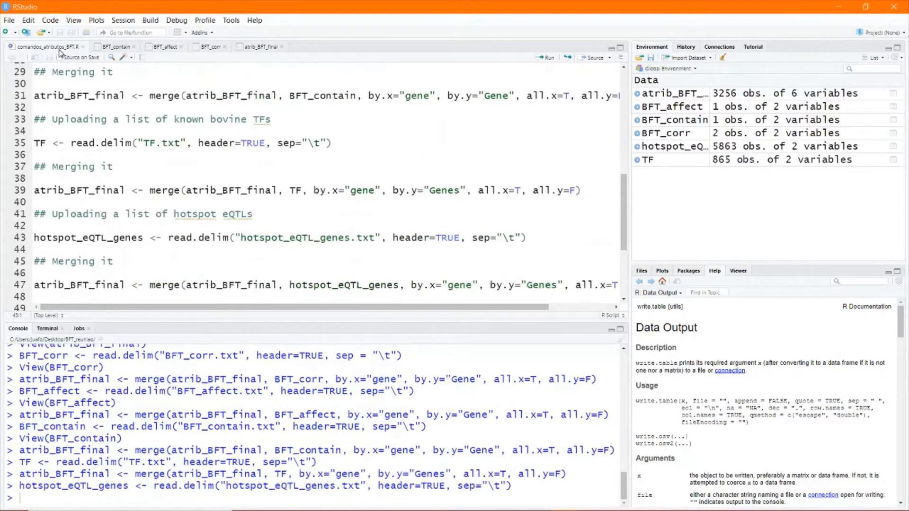
key("ctrl+Return")
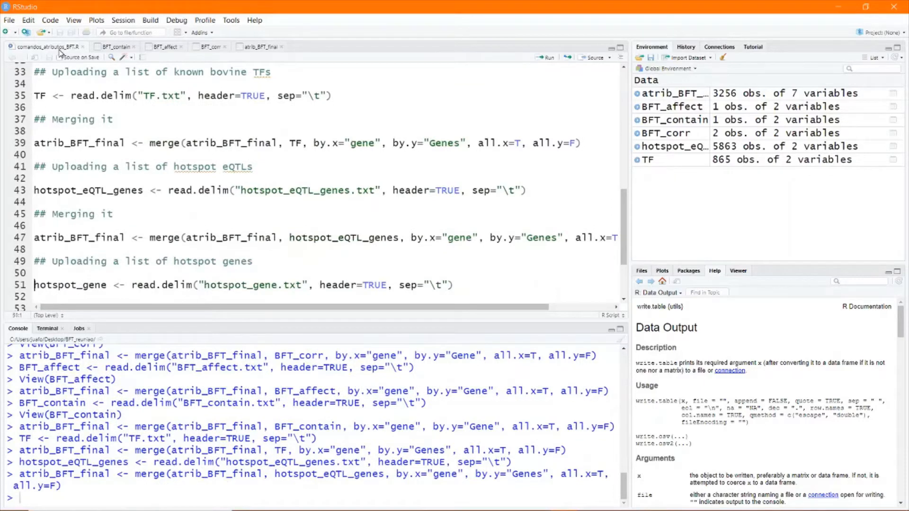
key("ctrl+Return")
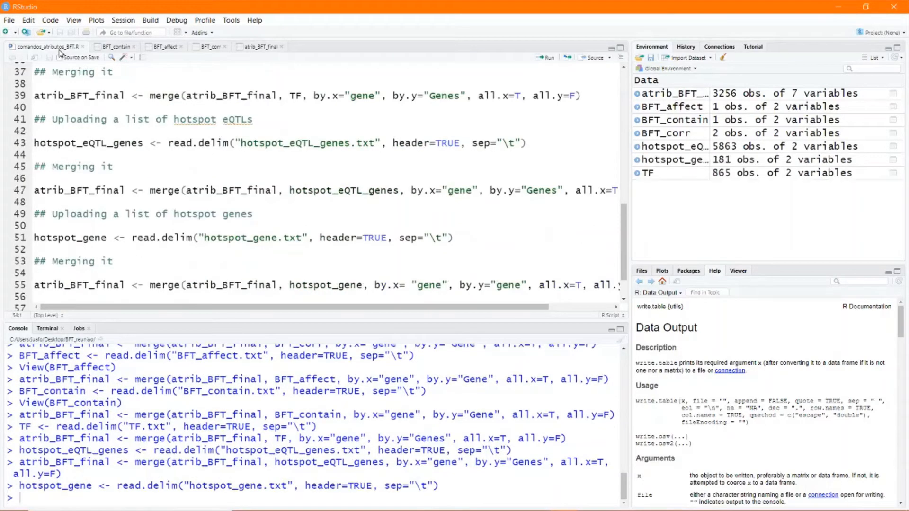
key("ctrl+Return")
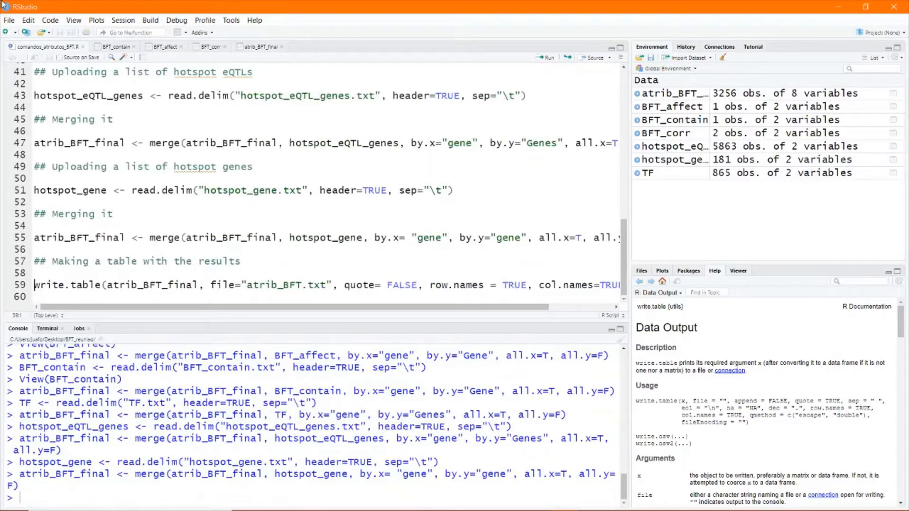
- View the merged atrib_BFT_final table sorted by the hotspot_gene column and return to the script
left_click(256, 51)
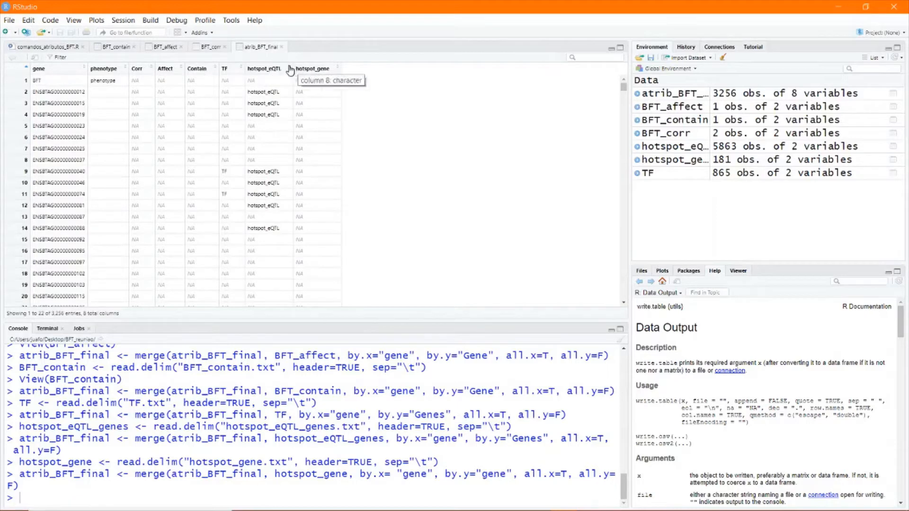
left_click(337, 70)
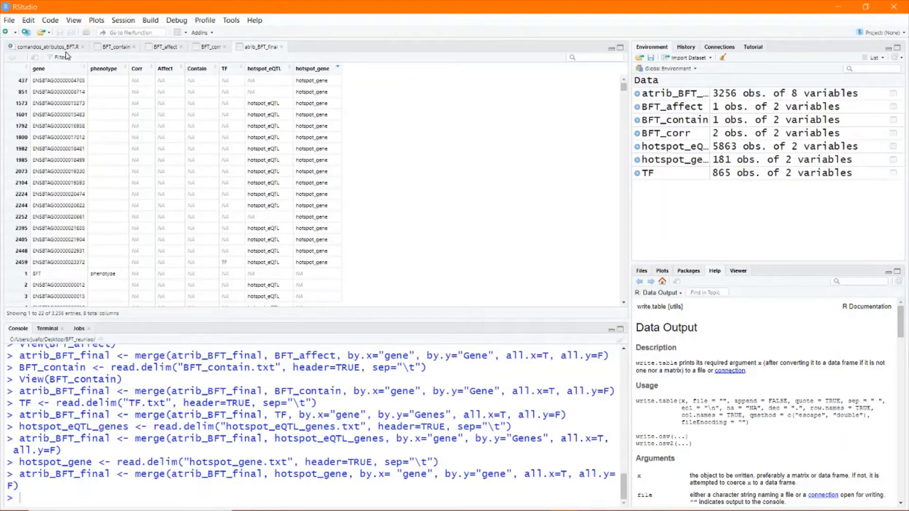
left_click(79, 47)
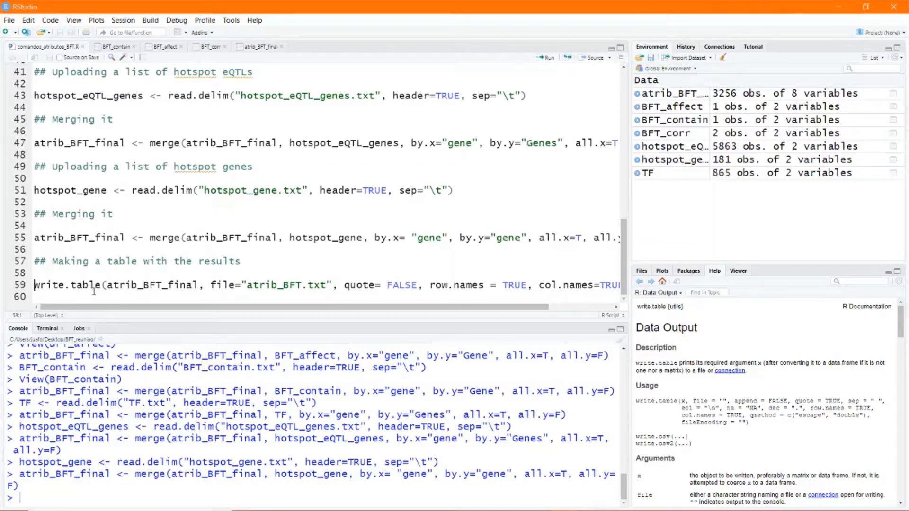
- Review the write.table arguments and run the line exporting atrib_BFT_final to the tab-separated file atrib_BFT.txt
left_click_drag(108, 288, 197, 290)
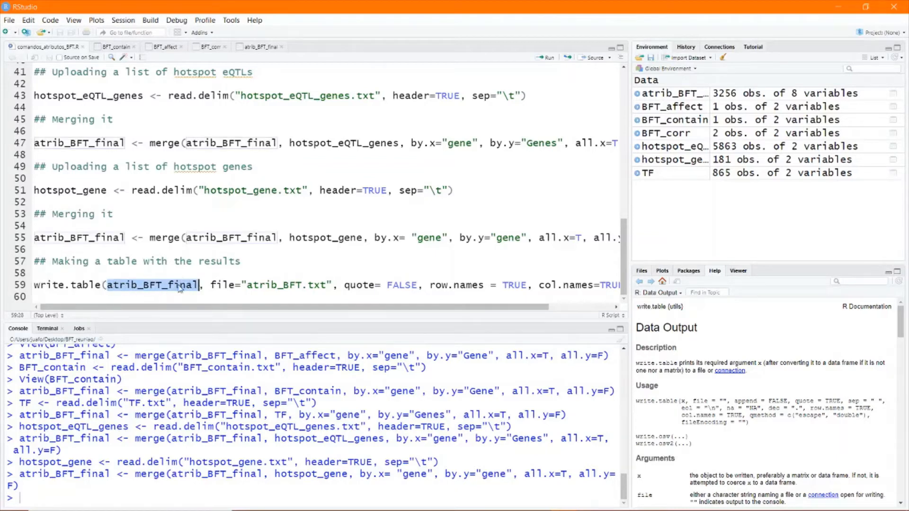
left_click_drag(224, 285, 242, 285)
left_click(265, 285)
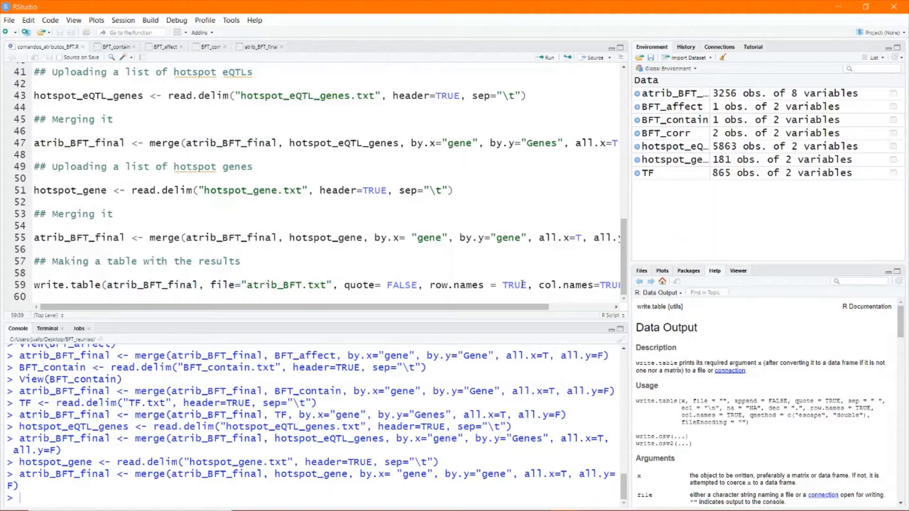
left_click_drag(507, 308, 582, 310)
left_click(600, 284)
key("ctrl+Return")
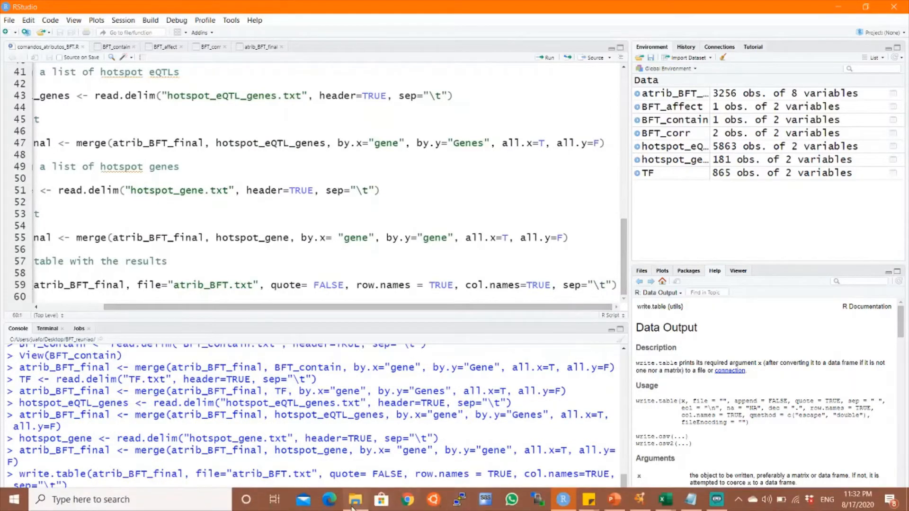
- Switch to File Explorer, open atrib_BFT.txt from the BFT_reuniao folder in Notepad, examine its columns and close it
left_click(353, 505)
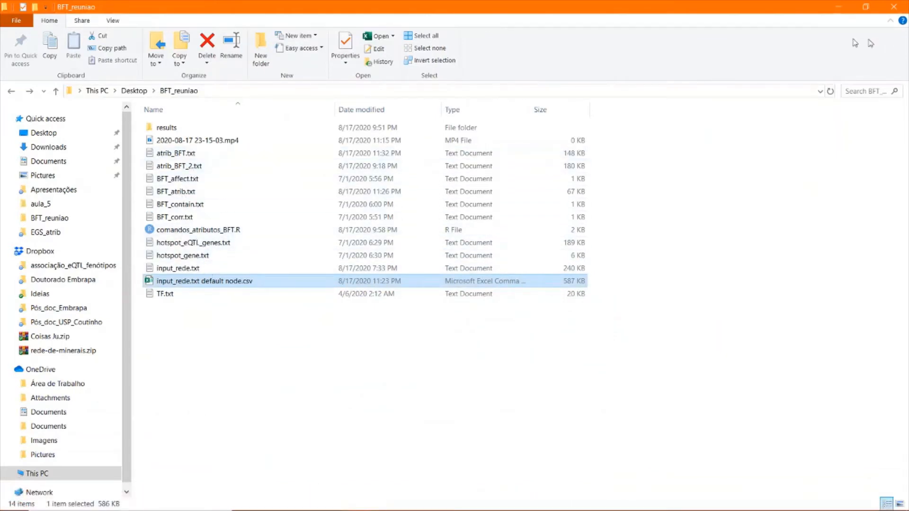
left_click(207, 155)
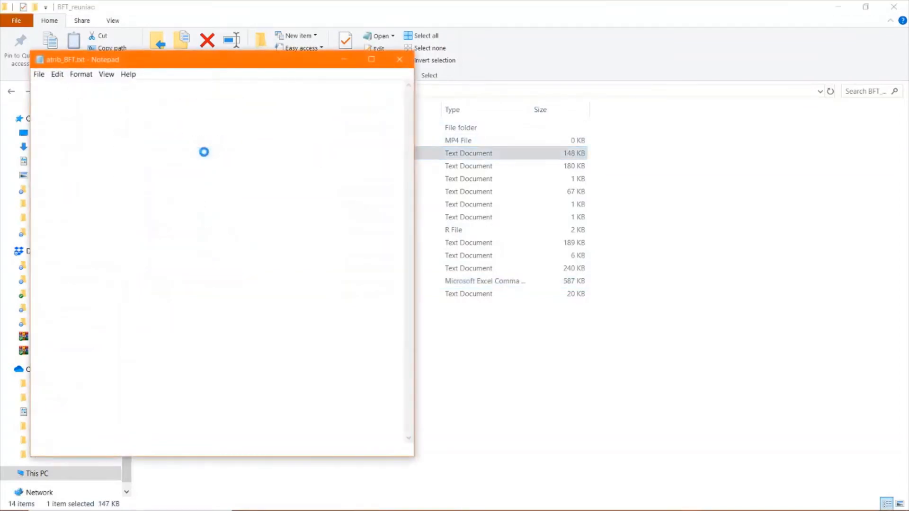
left_click(372, 60)
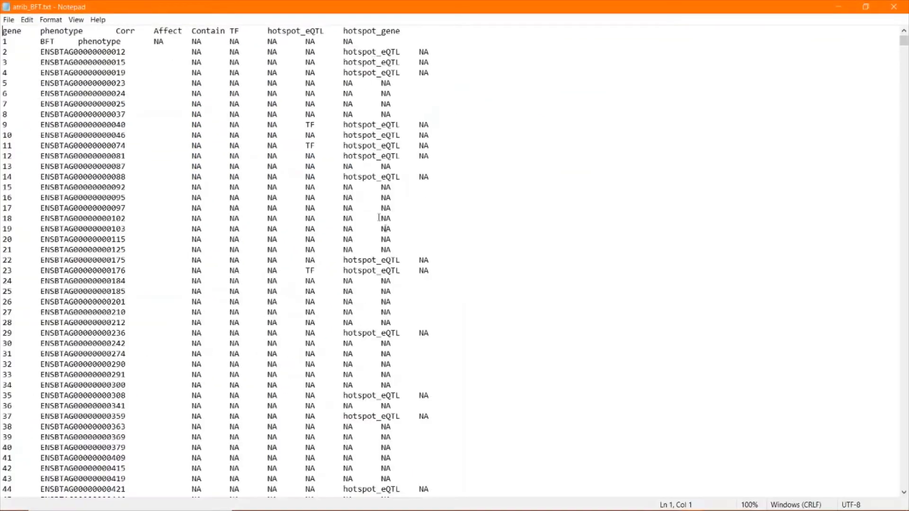
left_click(889, 11)
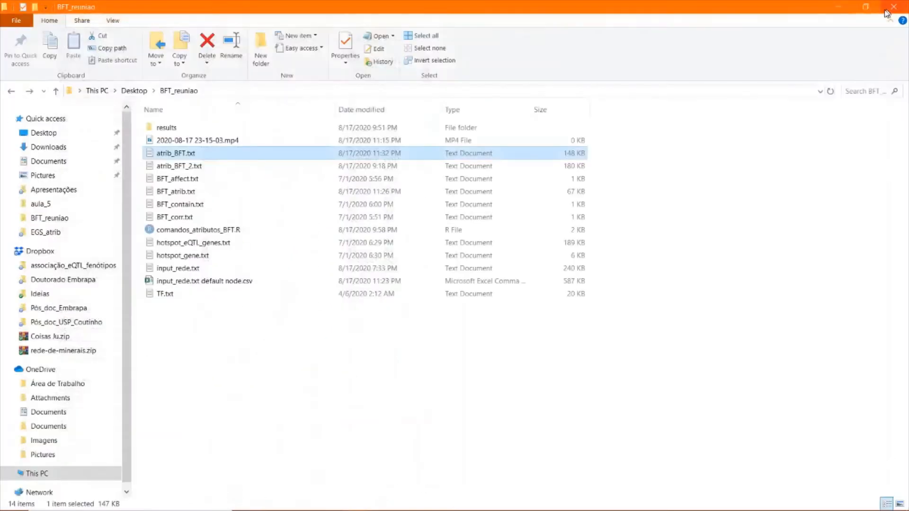
- Switch to the input_rede.txt default node.csv workbook in Excel and open atrib_BFT.txt from the BFT_reuniao folder
mouse_move(665, 500)
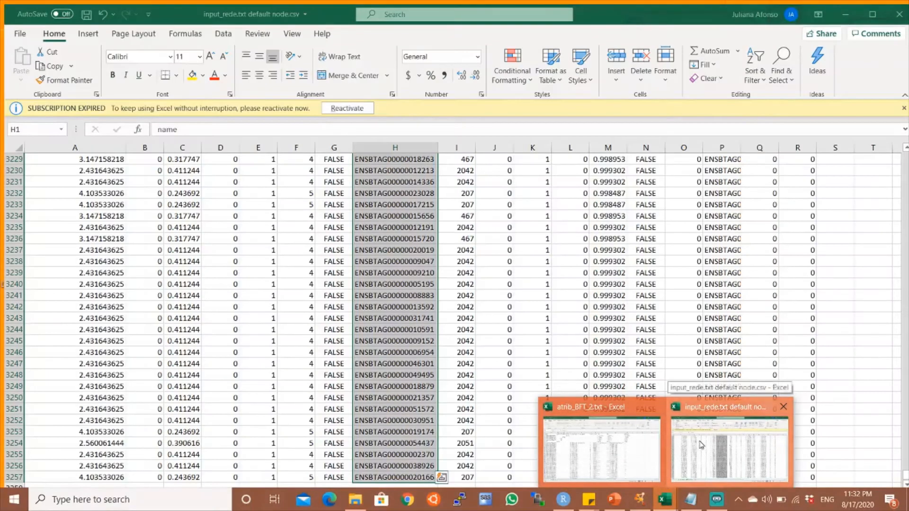
left_click(700, 445)
left_click(16, 31)
left_click(51, 106)
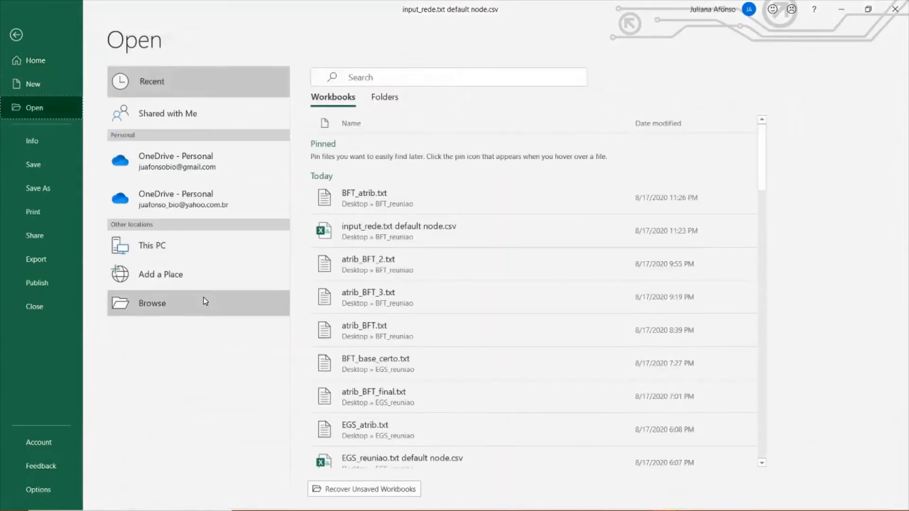
left_click(205, 301)
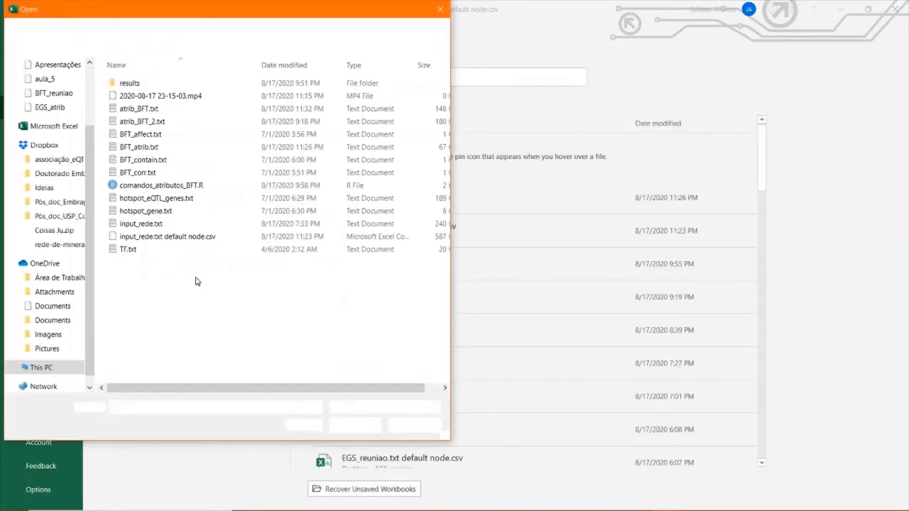
left_click(158, 113)
double_click(157, 113)
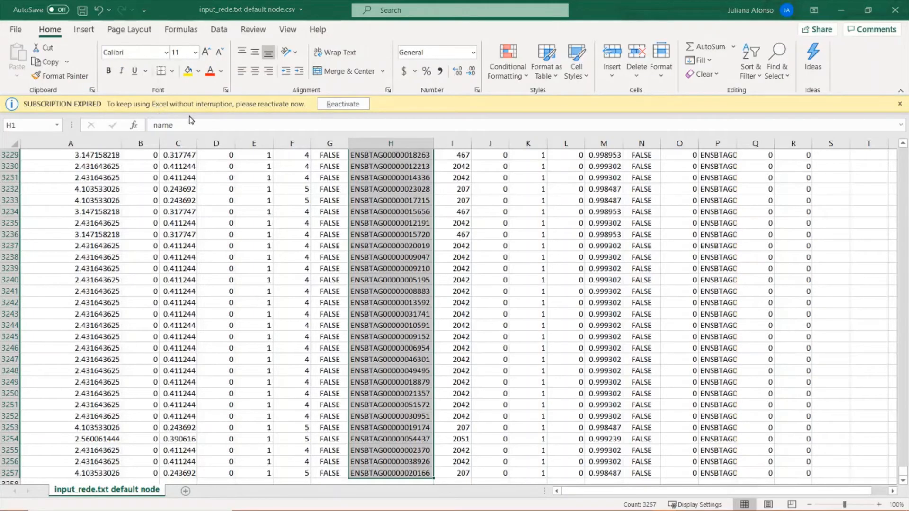
- Import the text file as tab-delimited data, with the second column of gene IDs formatted as Text
left_click(554, 351)
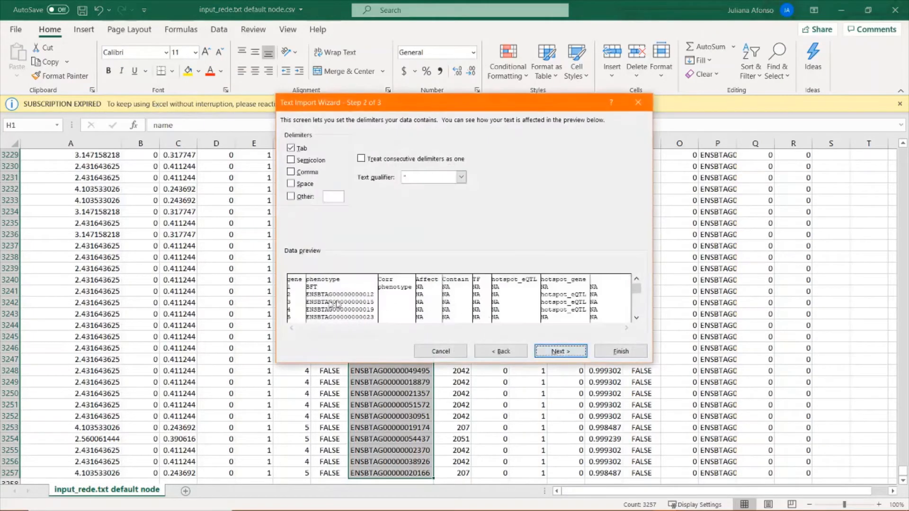
left_click(568, 351)
left_click(317, 294)
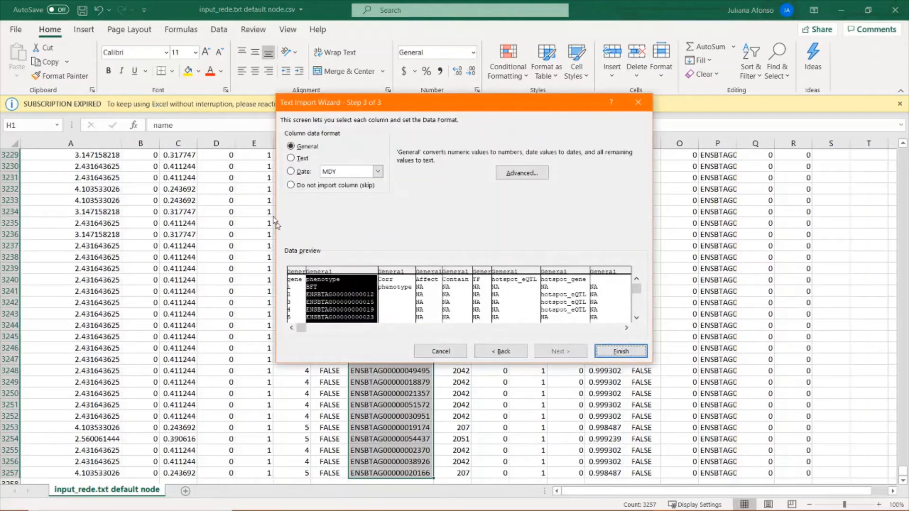
left_click(292, 159)
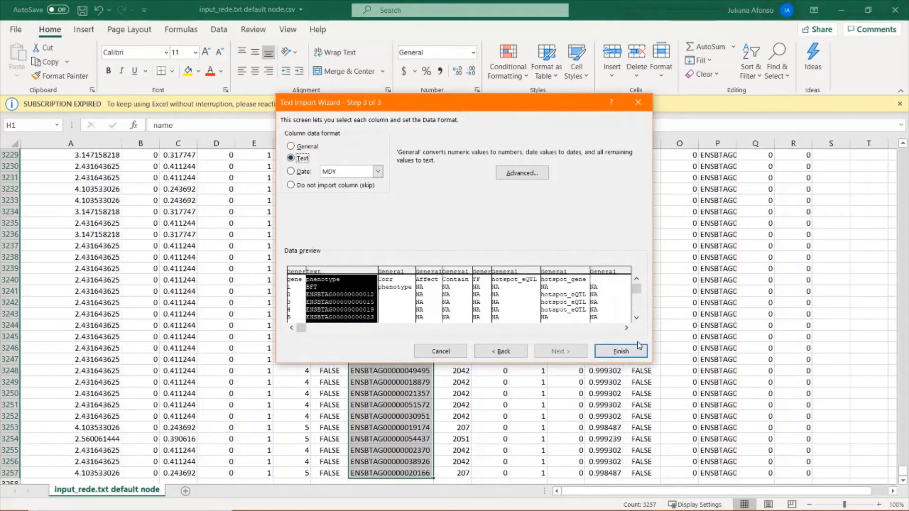
left_click(621, 351)
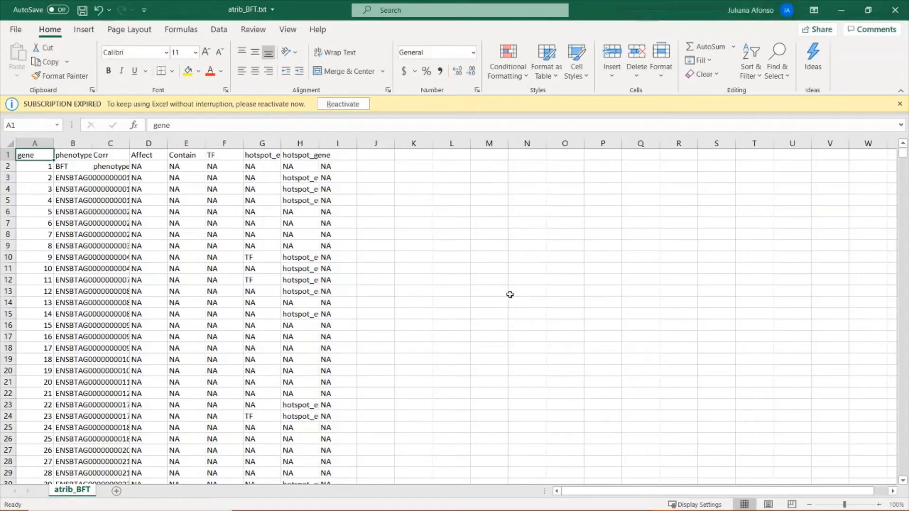
- Move the header cells A1:H1 one column over so that they start at B1
key("shift+Right")
key("shift+Right")
key("shift+Right")
key("shift+Right")
key("shift+Right")
key("shift+Right")
key("shift+Right")
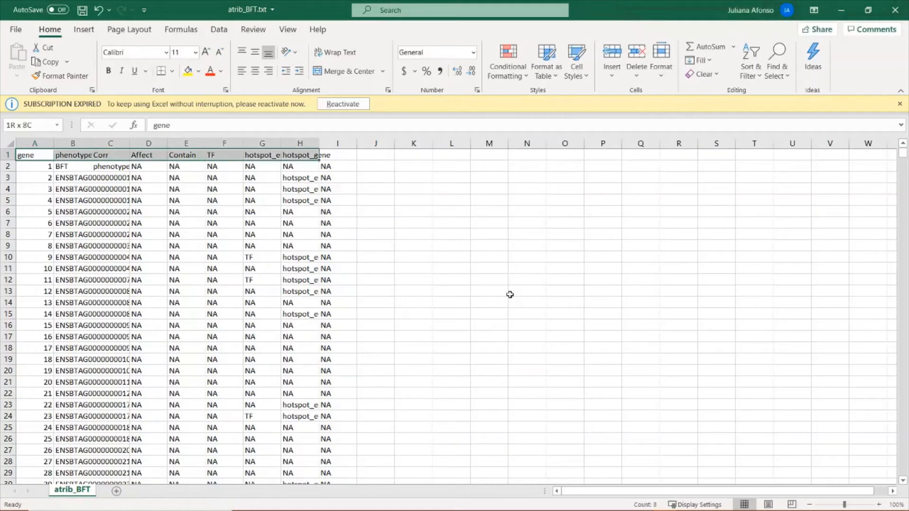
key("ctrl+x")
key("Right")
key("ctrl+v")
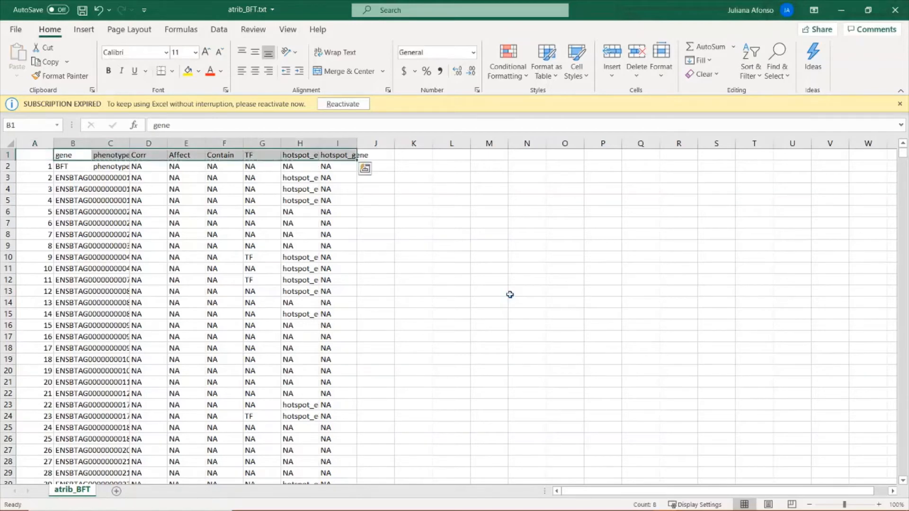
- Delete column A with the row numbers and autofit the widths of the gene and phenotype columns
key("Down")
key("Up")
key("Left")
key("ctrl+minus")
key("c")
key("Return")
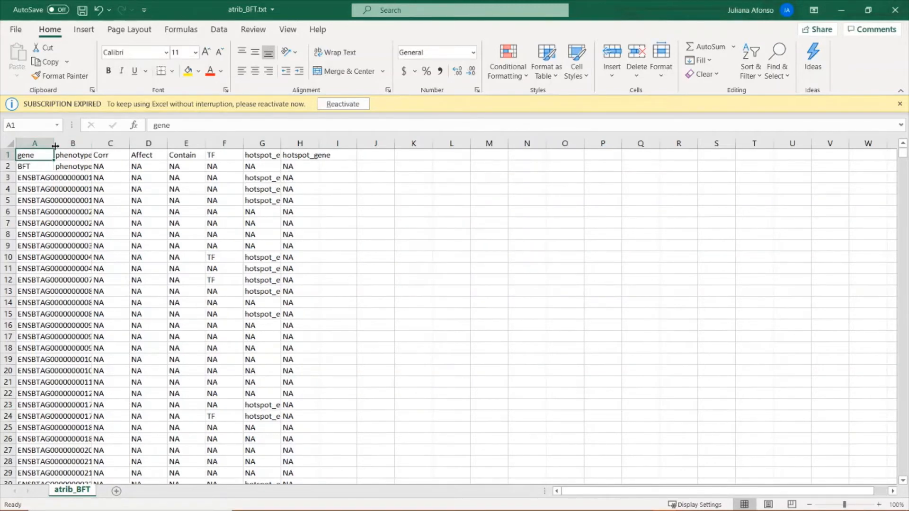
double_click(54, 143)
double_click(137, 142)
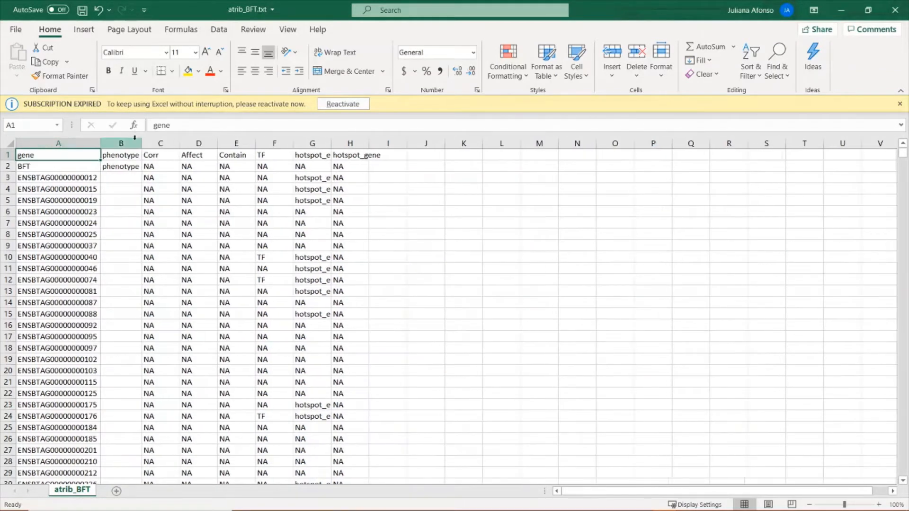
- Replace every NA with an empty value in the attribute columns from Corr to hotspot_gene, from row 2 down to the last row
left_click(164, 166)
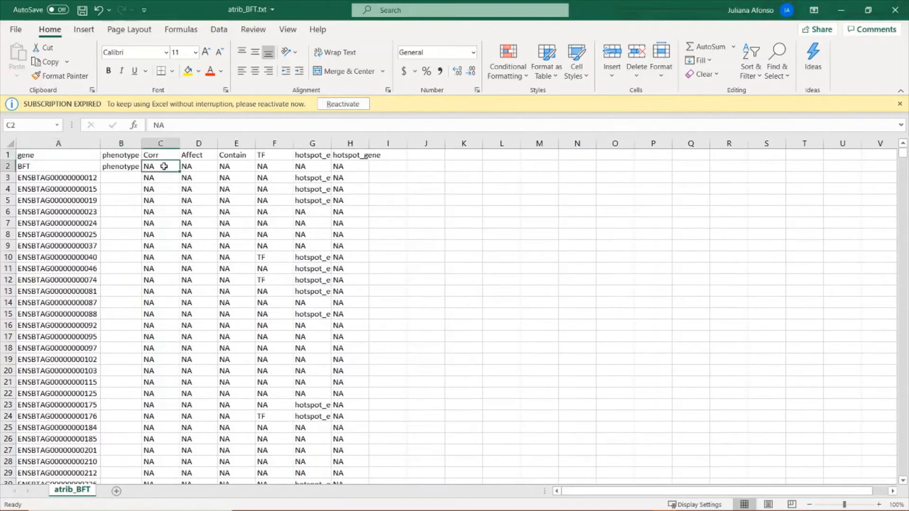
key("shift+Right")
key("shift+Right")
key("shift+Right")
key("shift+Right")
key("shift+Right")
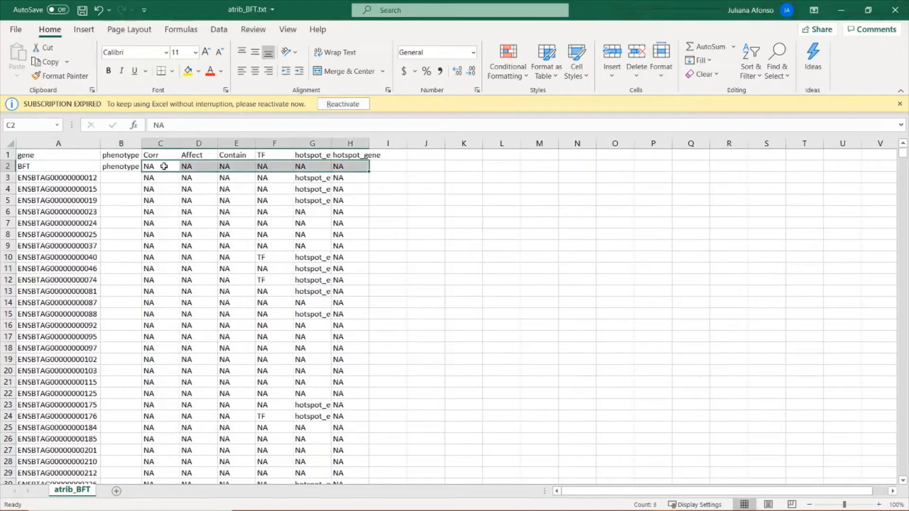
key("ctrl+shift+Down")
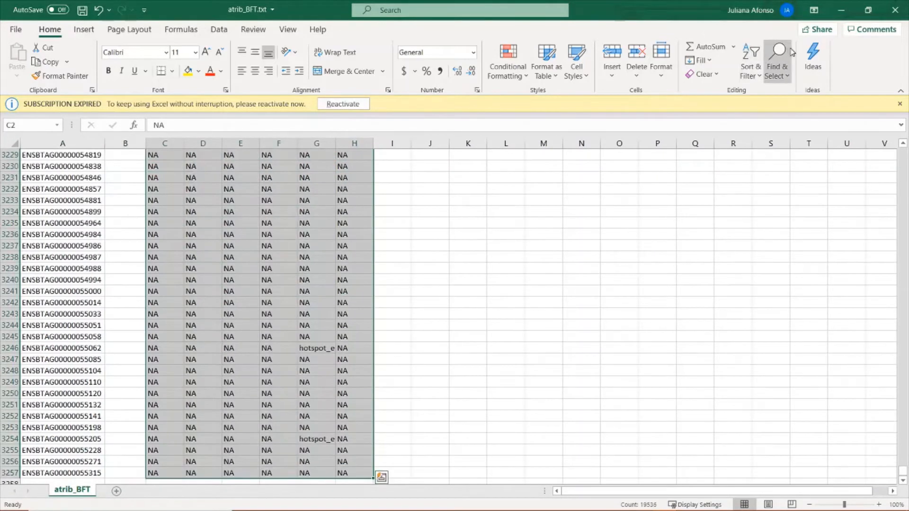
left_click(777, 62)
left_click(801, 109)
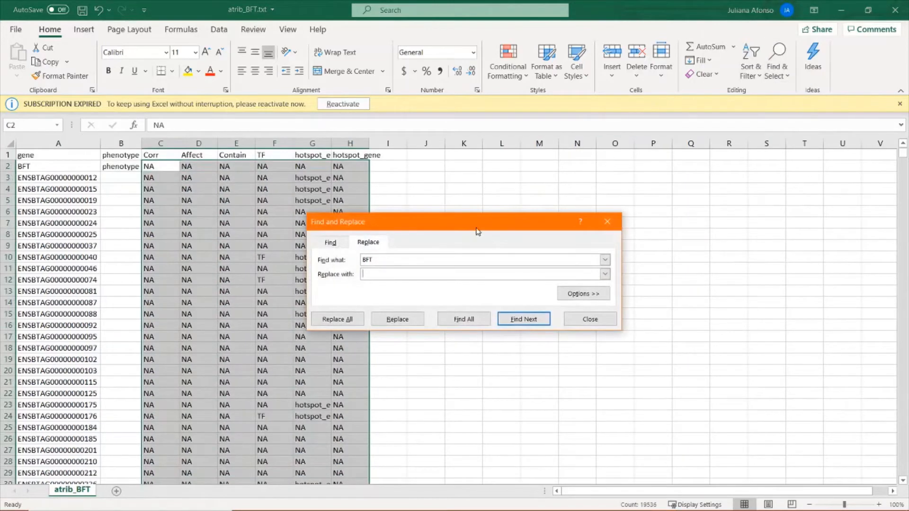
left_click(421, 257)
left_click(333, 319)
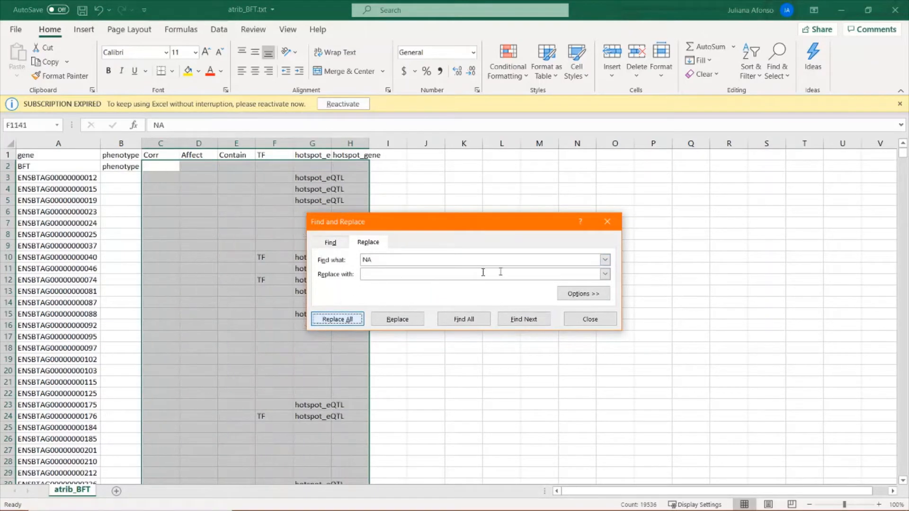
left_click(459, 294)
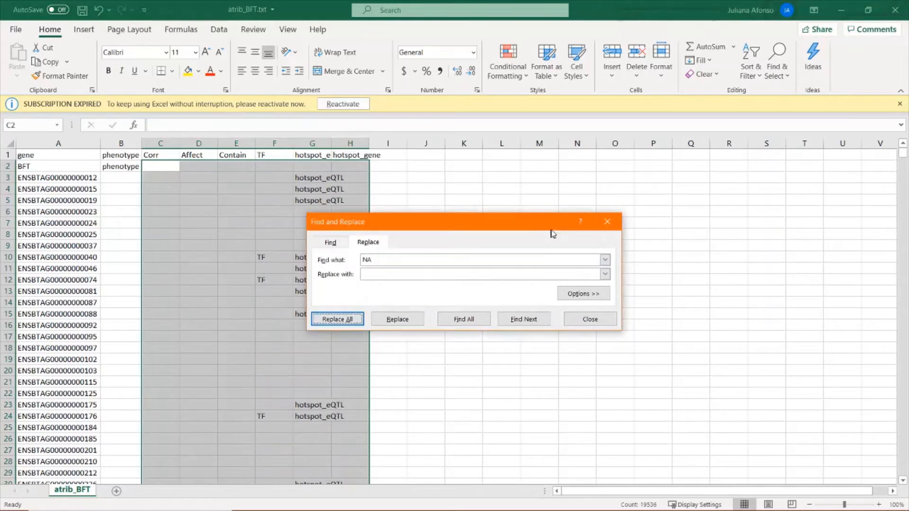
left_click(605, 222)
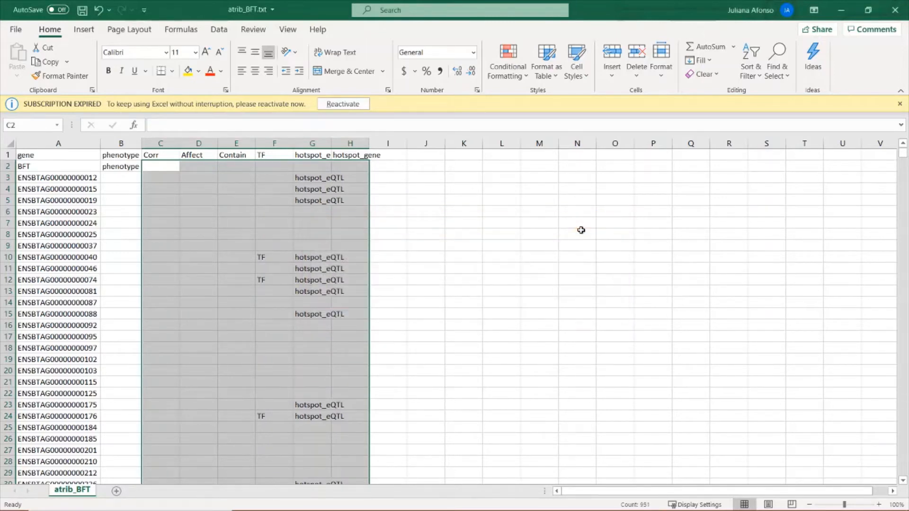
- Sort the table A to Z by the Corr column and again by the Affect column
left_click(163, 267)
left_click(160, 155)
left_click(751, 71)
left_click(761, 95)
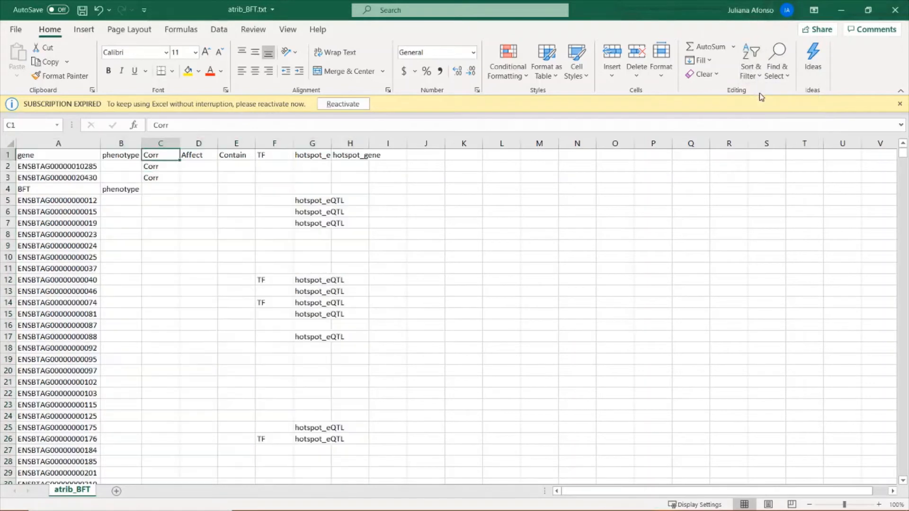
left_click(199, 156)
left_click(733, 66)
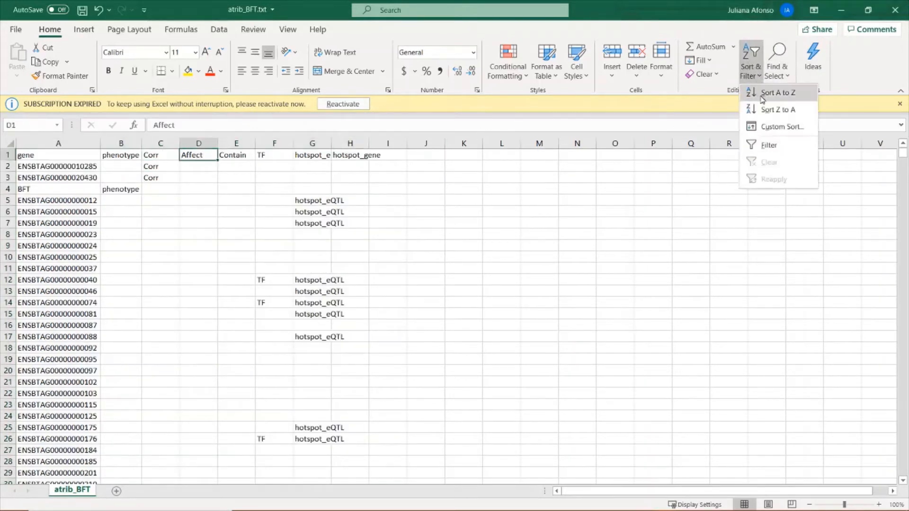
left_click(761, 93)
- Sort the table A to Z by the Contain column and again by the TF column
left_click(240, 154)
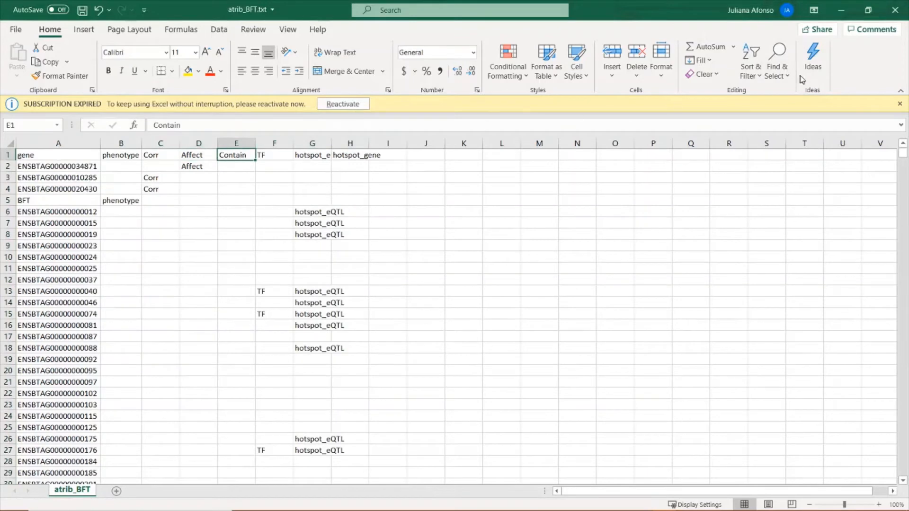
left_click(752, 66)
left_click(764, 98)
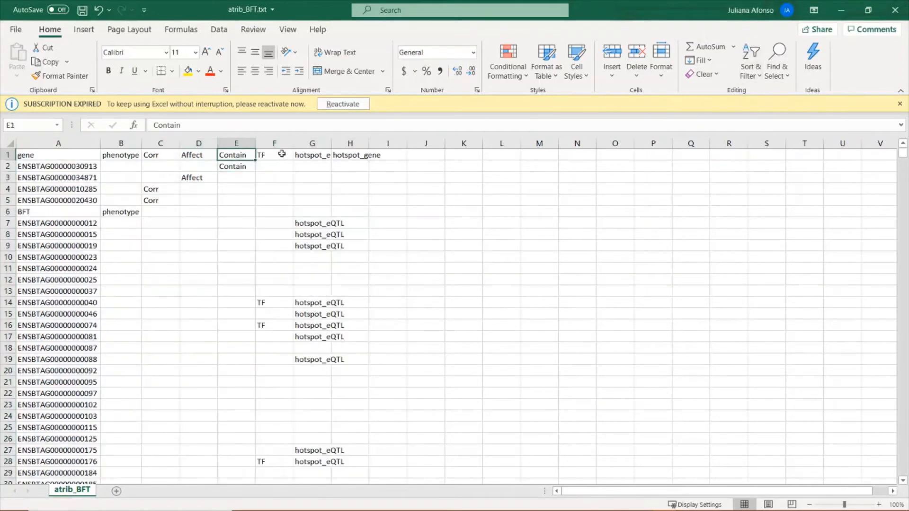
left_click(280, 155)
left_click(747, 64)
left_click(753, 95)
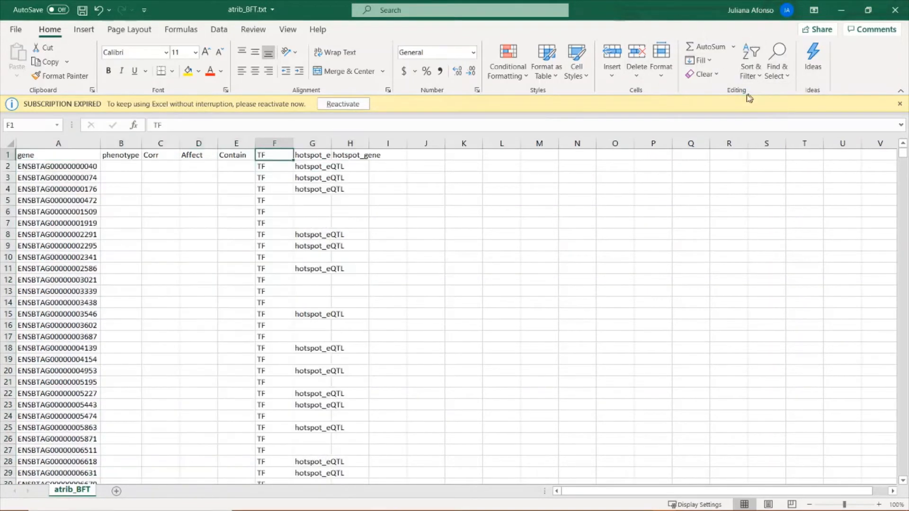
- Autofit the hotspot_eQTL and hotspot_gene columns and sort the table by hotspot_gene
double_click(331, 143)
left_click(367, 156)
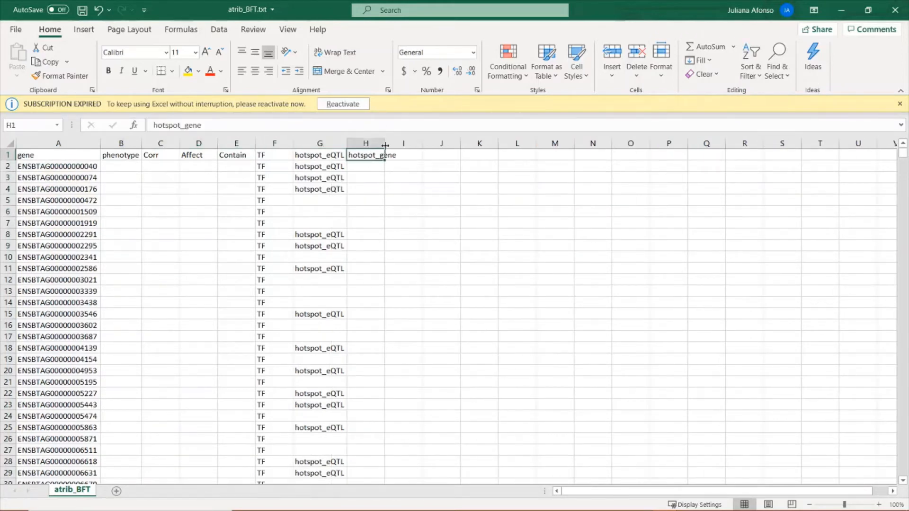
double_click(385, 143)
left_click(751, 62)
left_click(761, 105)
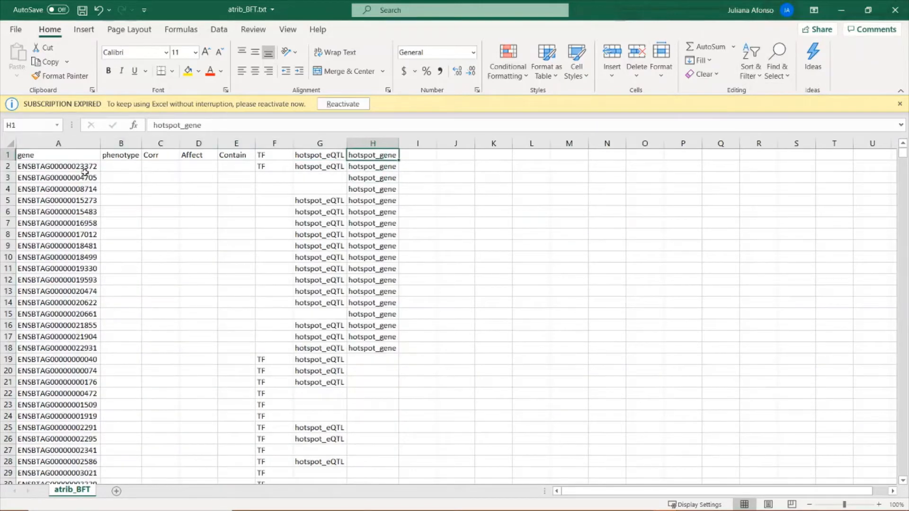
- Sort the table A to Z by the phenotype column and again by the Corr column
left_click(109, 155)
left_click(752, 62)
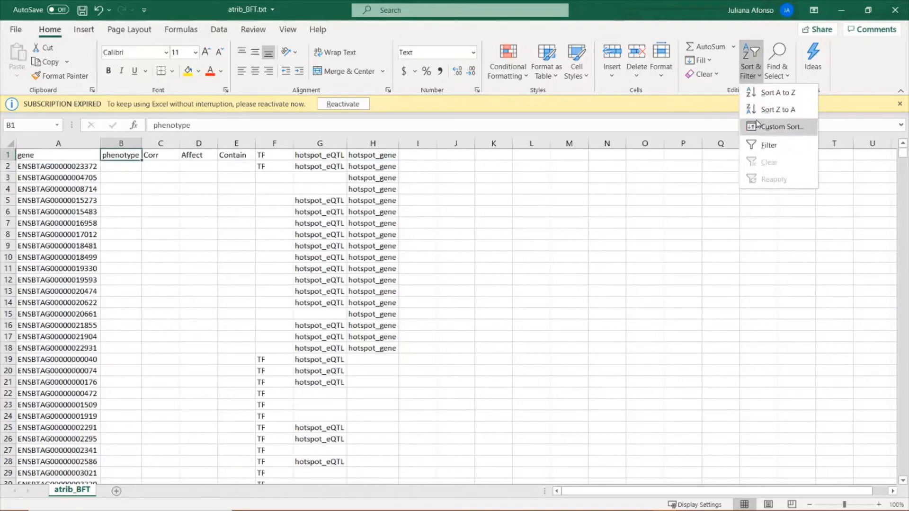
left_click(755, 92)
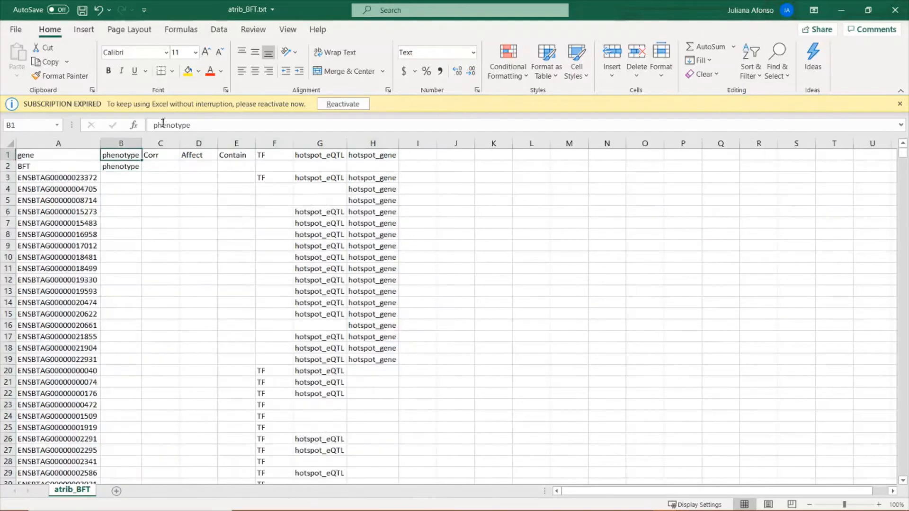
left_click(156, 152)
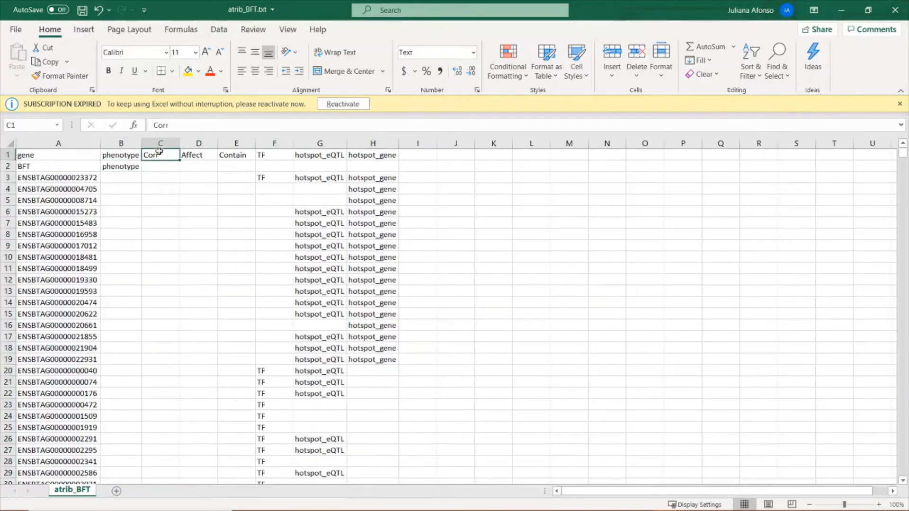
left_click(751, 66)
left_click(777, 91)
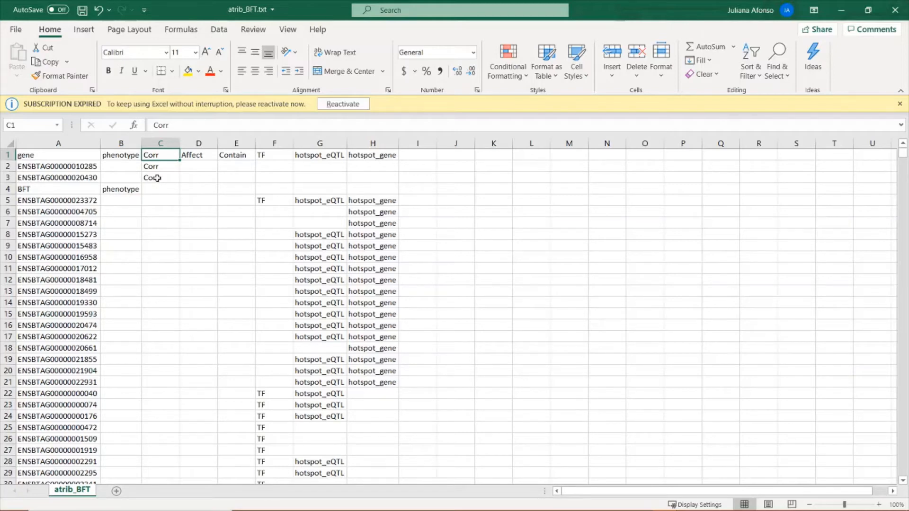
- Switch to the atrib_BFT_2.txt workbook
mouse_move(615, 509)
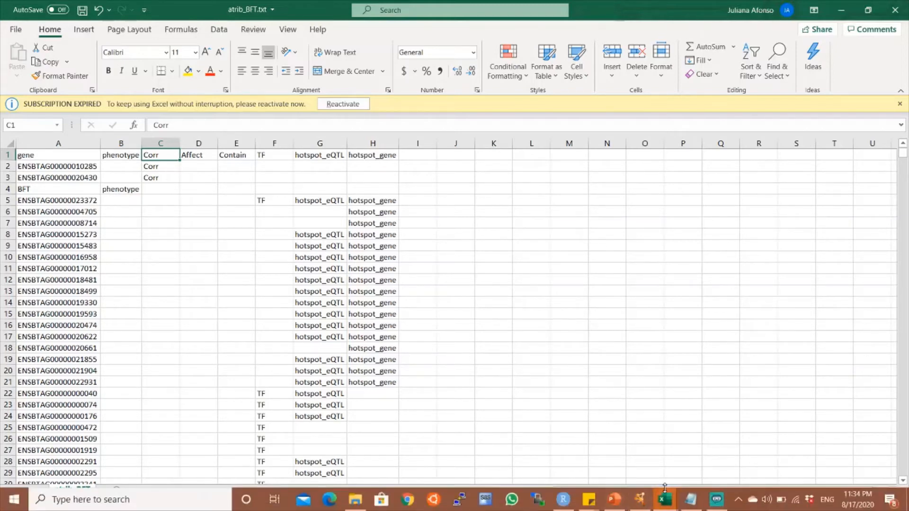
left_click(669, 504)
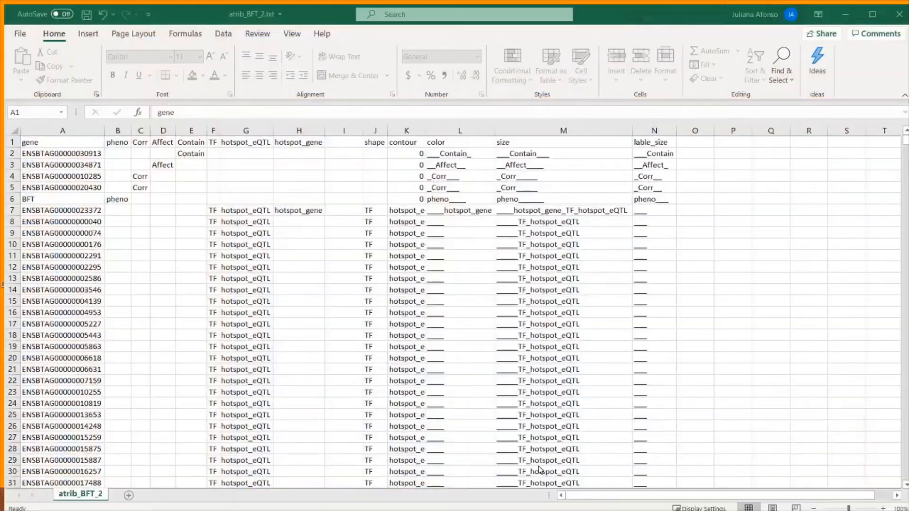
left_click(535, 440)
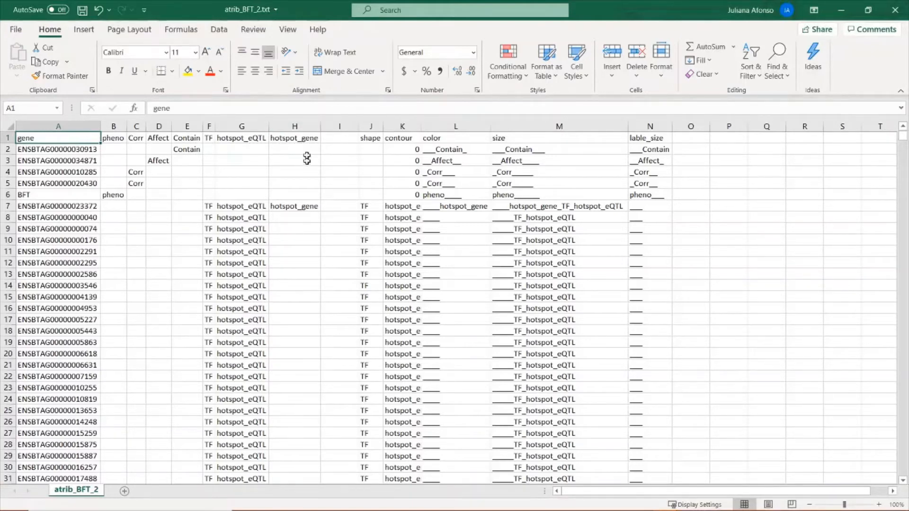
- Examine the added style columns shape, contour, color, size and lable_size in the header row
left_click(371, 140)
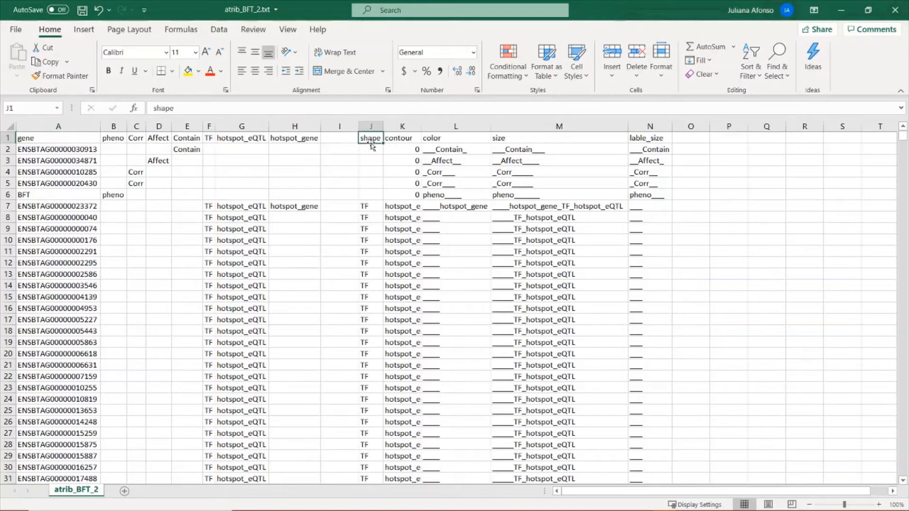
key("Right")
key("Left")
key("Right")
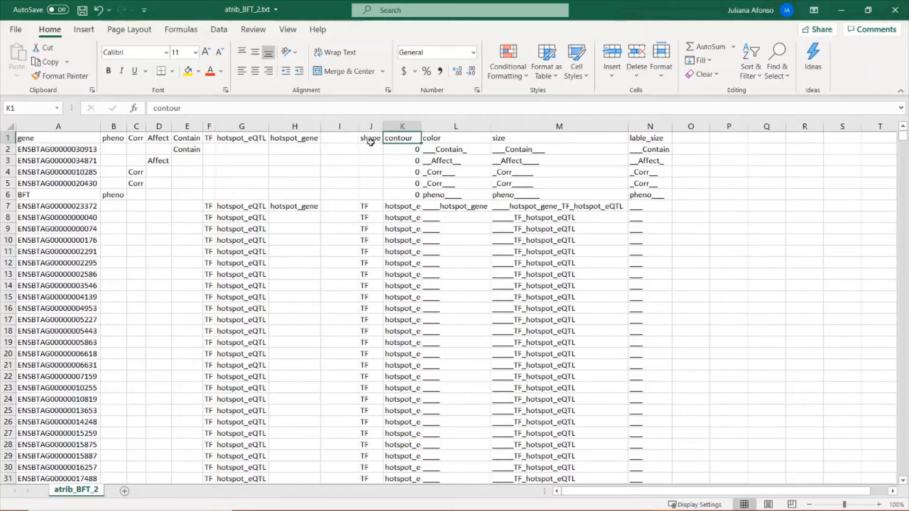
key("Right")
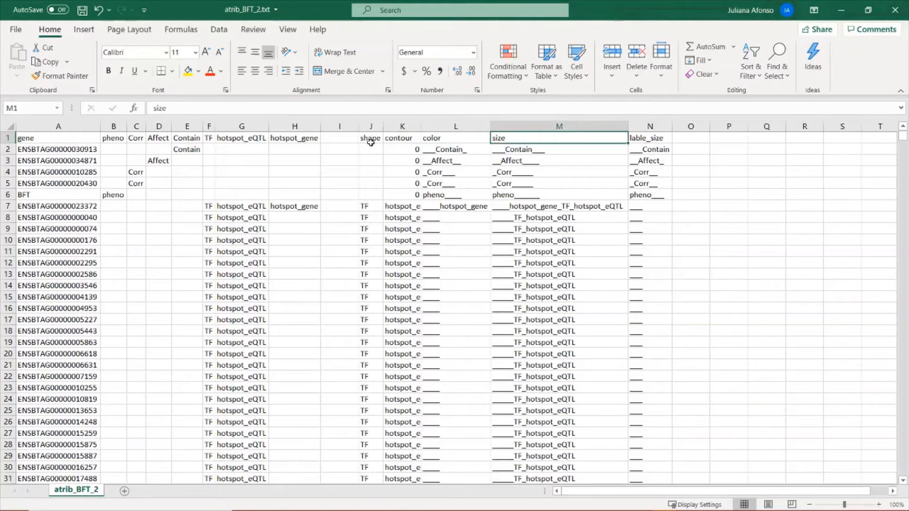
key("Right")
key("Left")
key("Left")
key("Left")
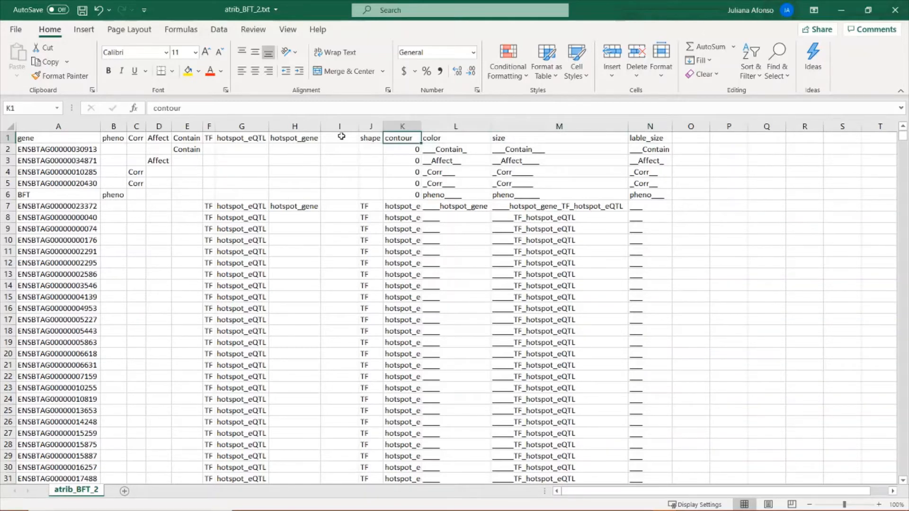
- Autofit the contour column and inspect the entries in the shape column
double_click(422, 128)
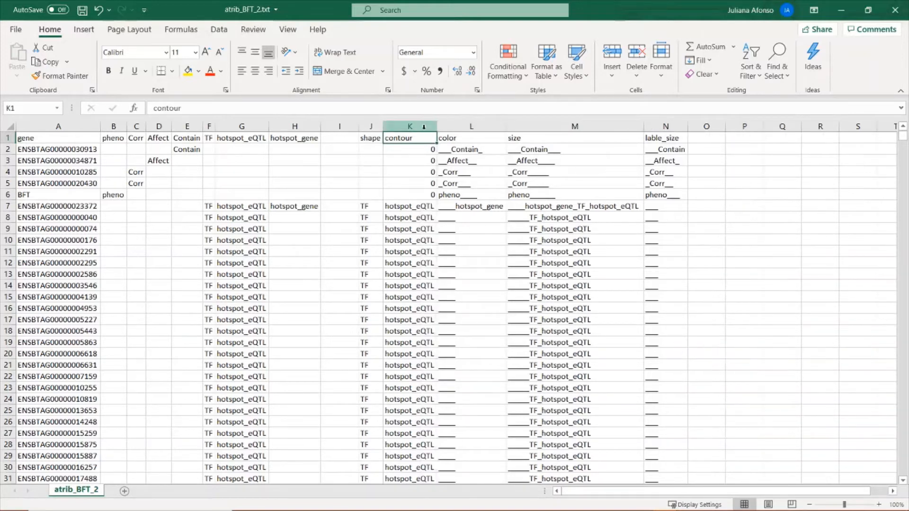
left_click(378, 143)
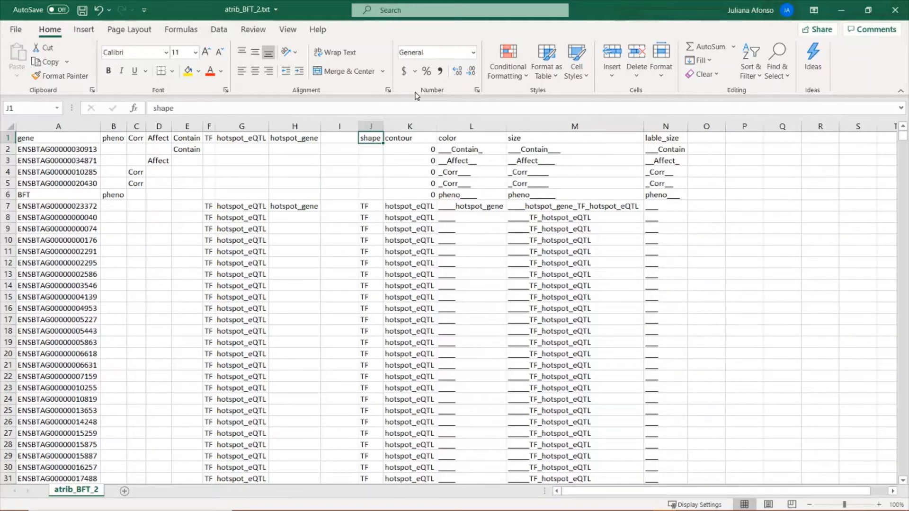
left_click(375, 207)
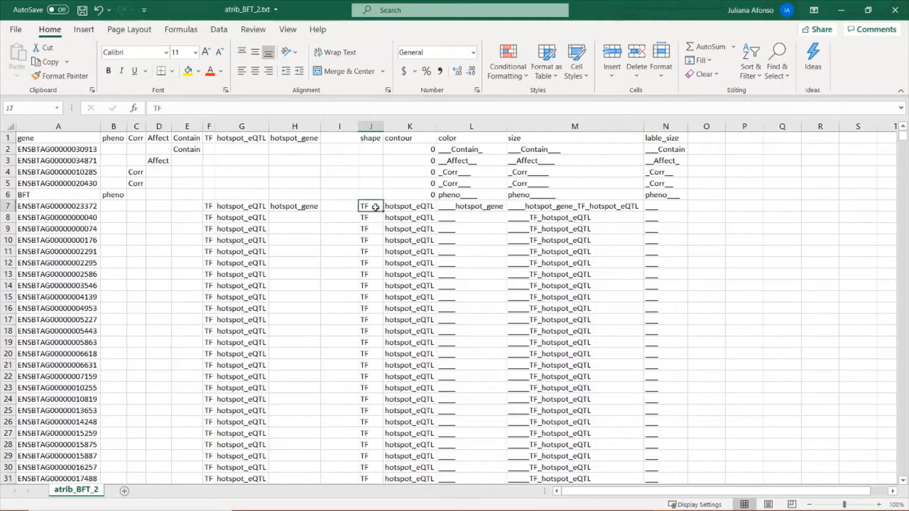
left_click(372, 154)
left_click(373, 206)
- Enter the formula =F2 in cell J2 and fill it down the shape column
left_click(375, 151)
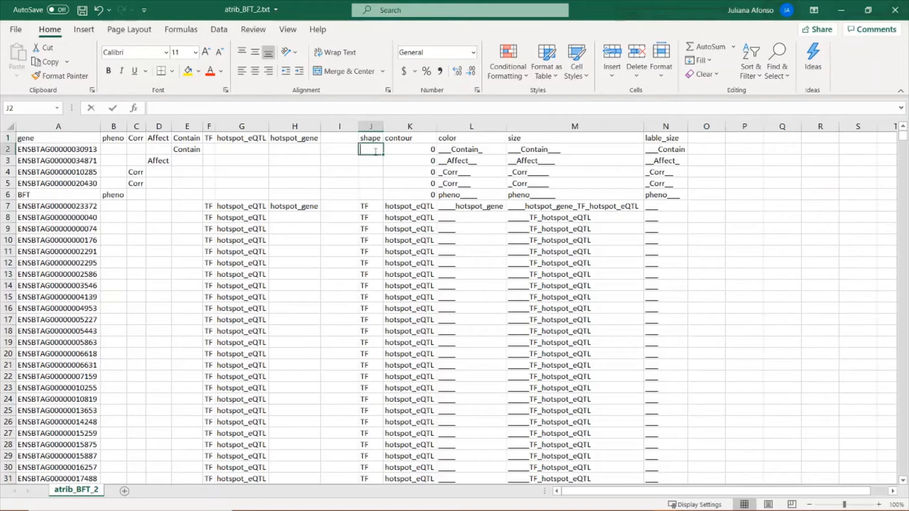
type("=")
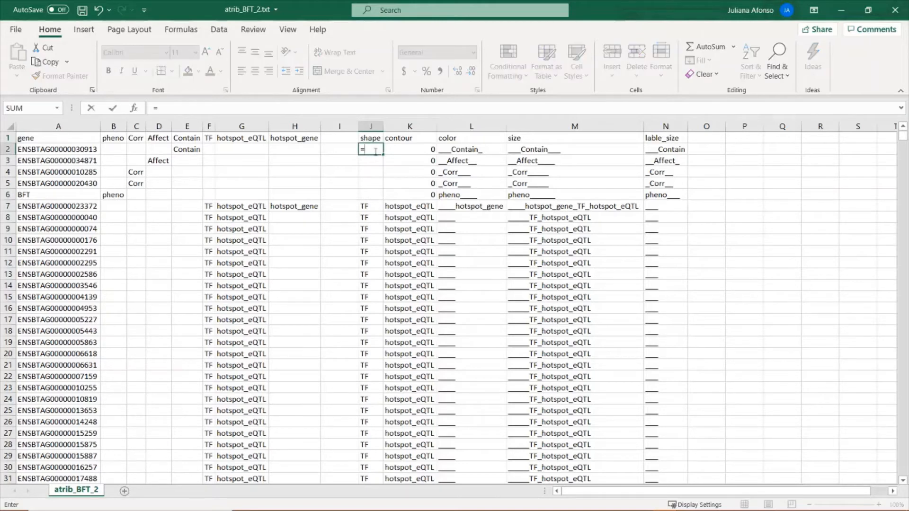
type("F")
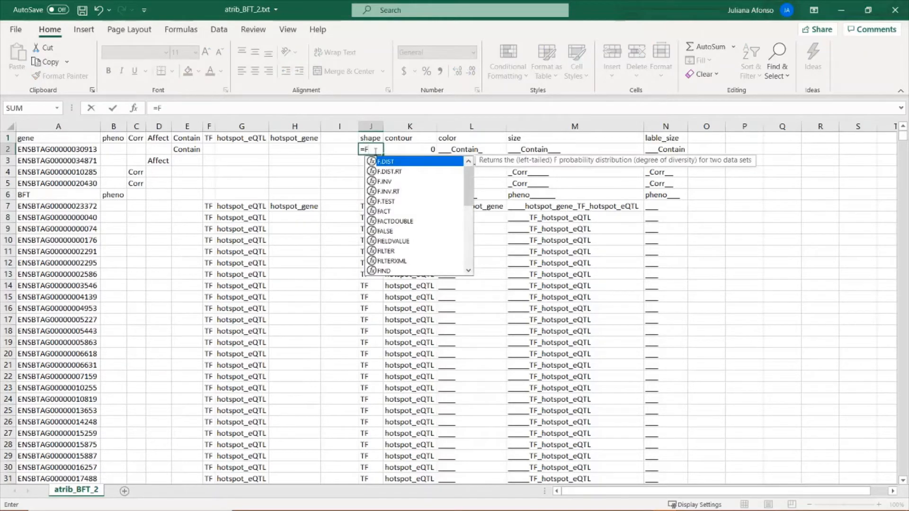
type("2")
left_click(376, 151)
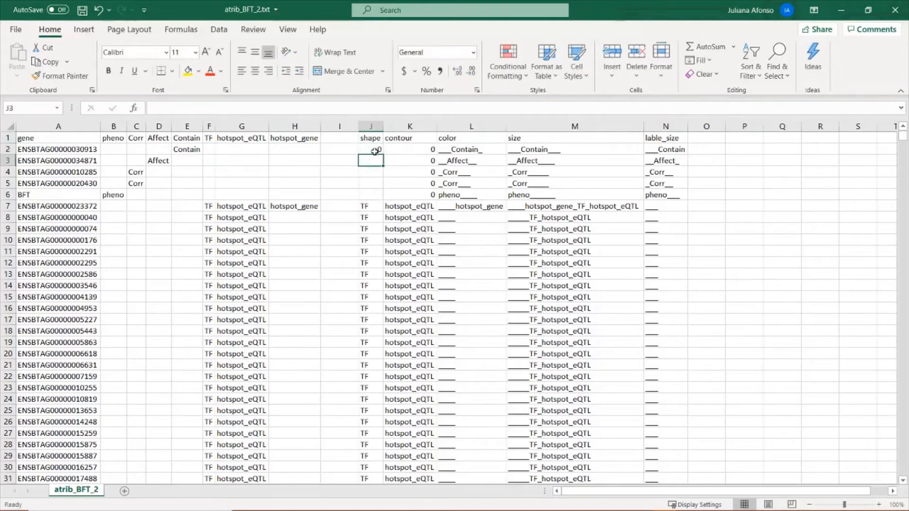
left_click_drag(383, 154, 383, 199)
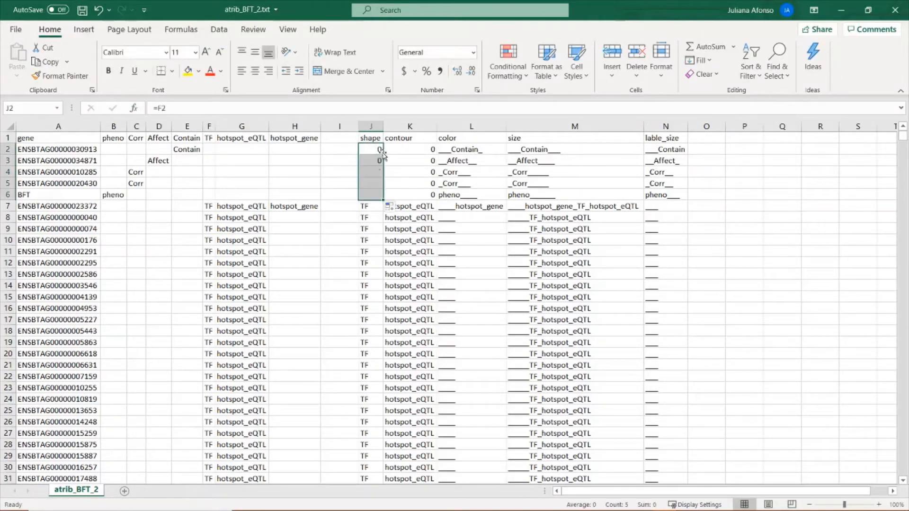
double_click(383, 200)
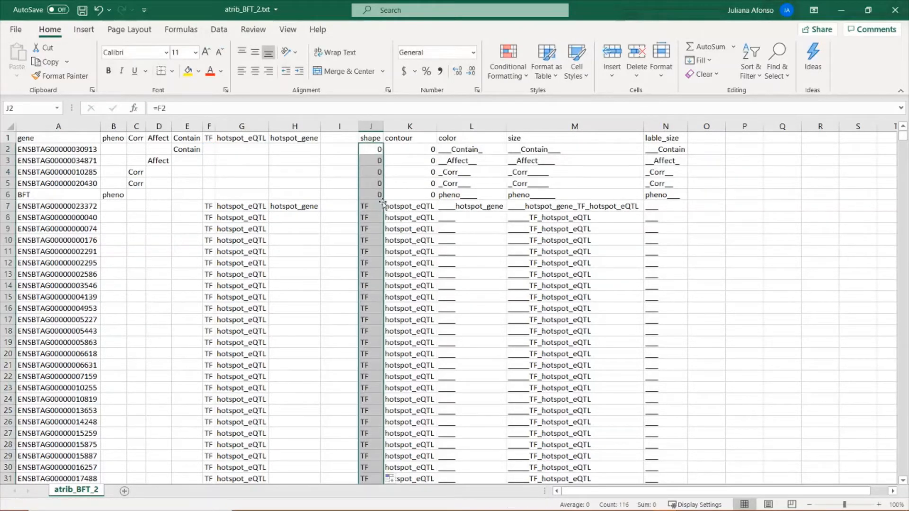
left_click(375, 219)
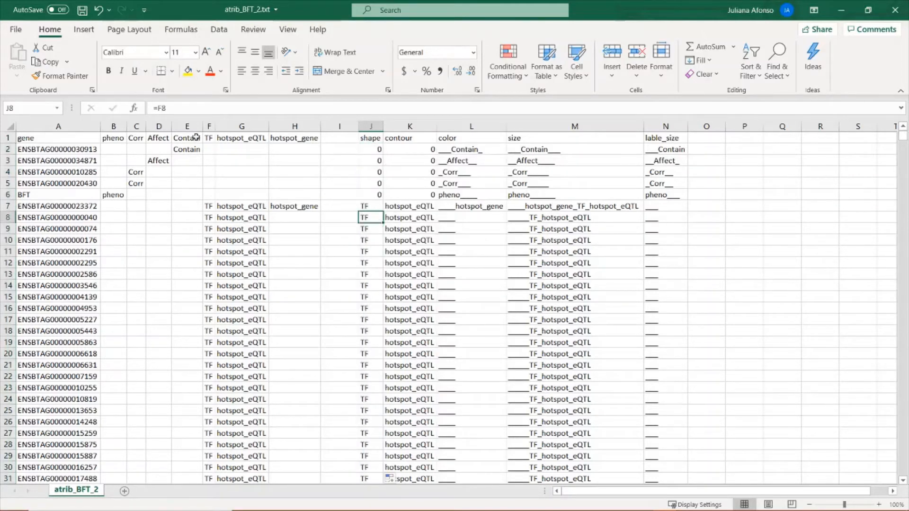
- Sort the gene table by the TF column
left_click(213, 138)
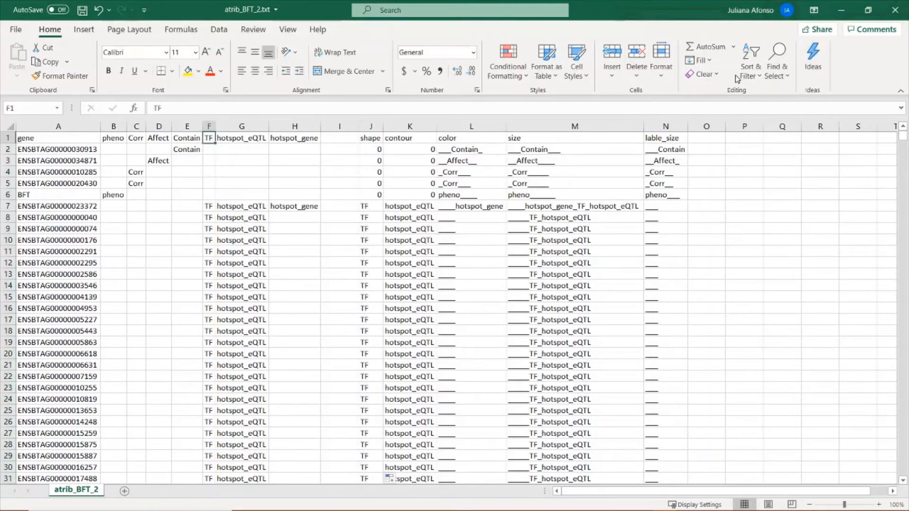
left_click(751, 69)
left_click(780, 94)
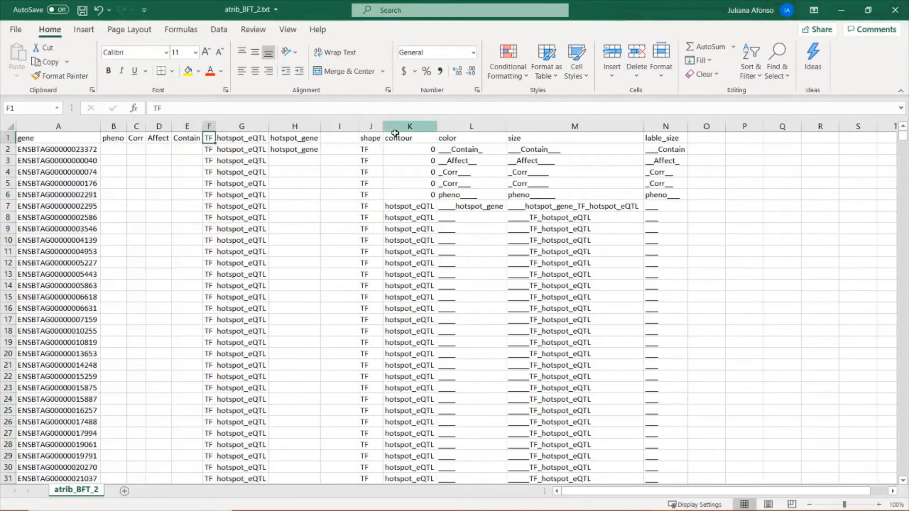
- Clear all entries below the header in the shape column
left_click(367, 152)
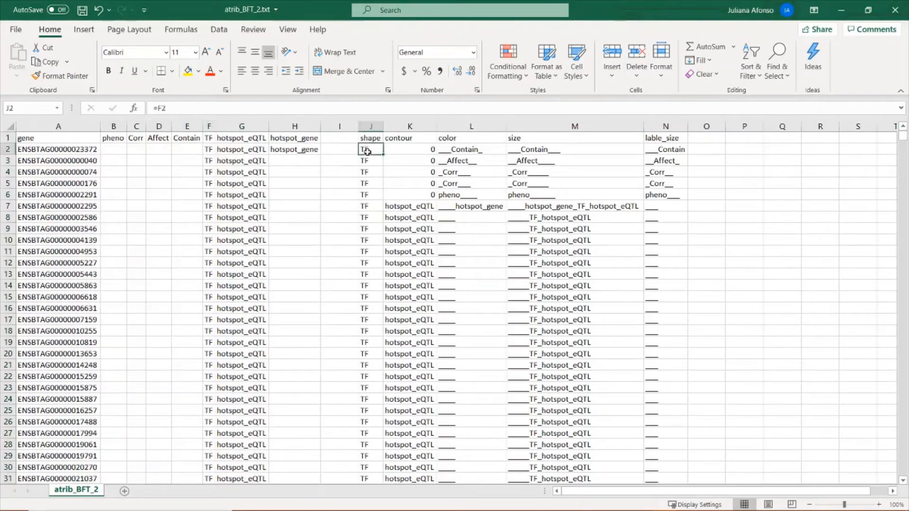
key("ctrl+shift+Down")
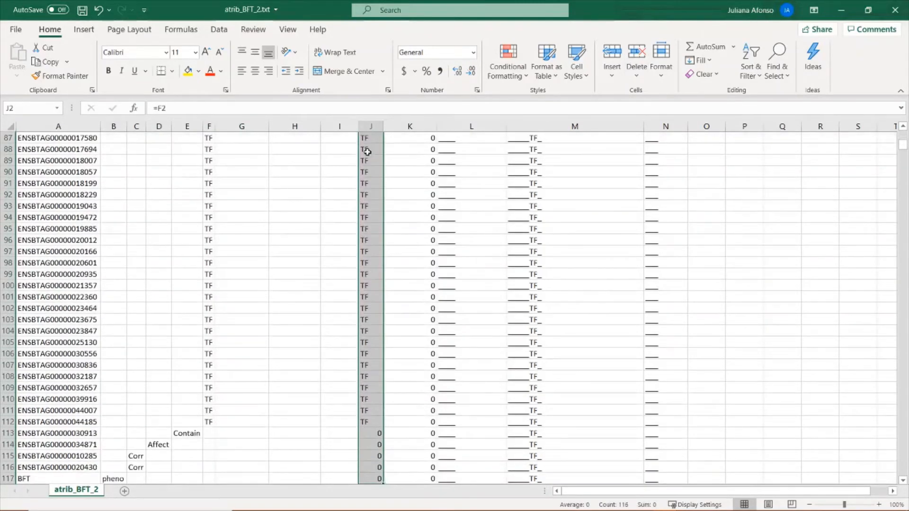
key("Delete")
left_click(367, 151)
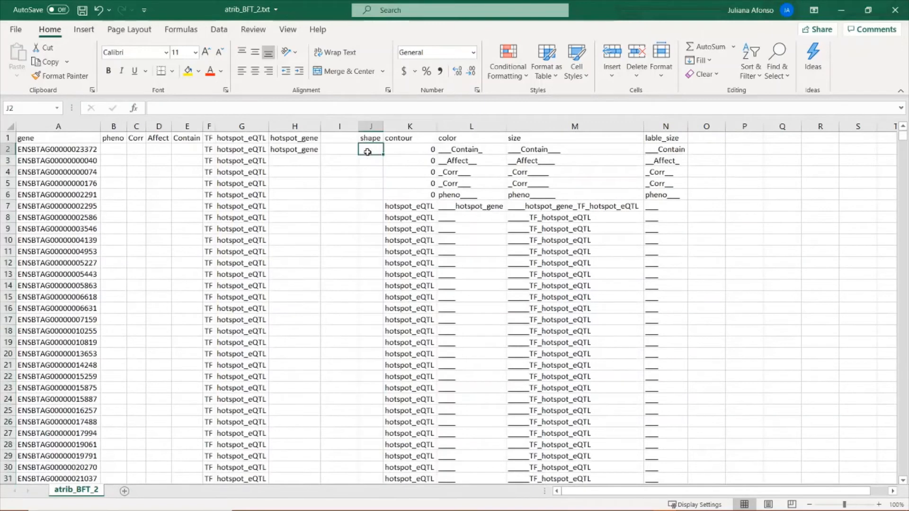
- Enter =F2 in cell J2, fill it down the emptied shape column, and check the filled rows
type("=F")
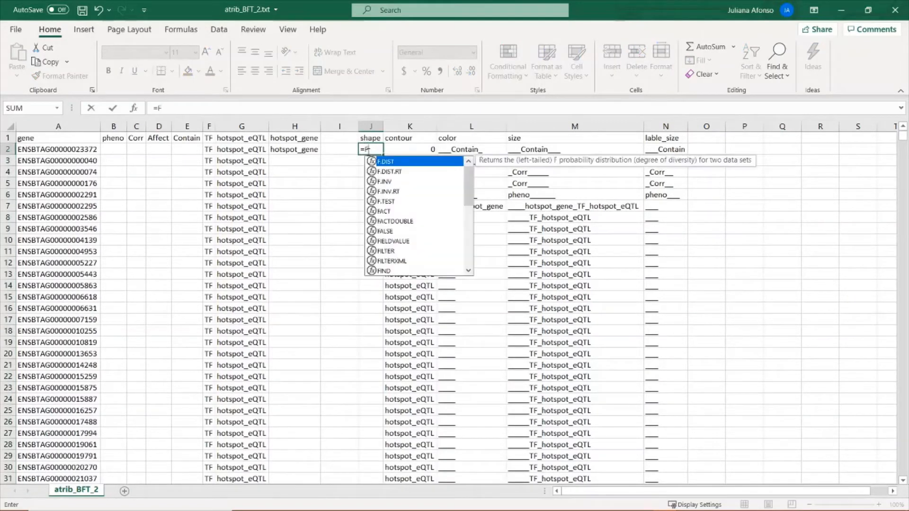
type("2")
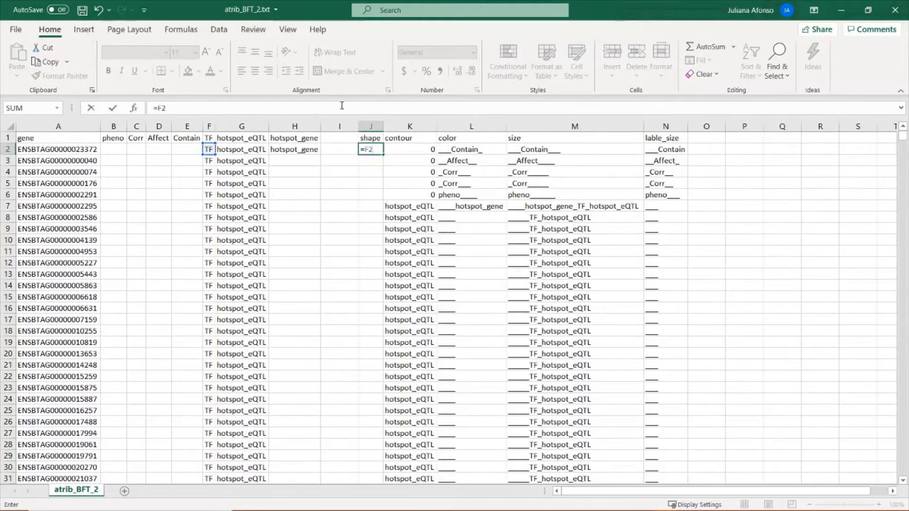
key("Return")
left_click(367, 151)
double_click(380, 154)
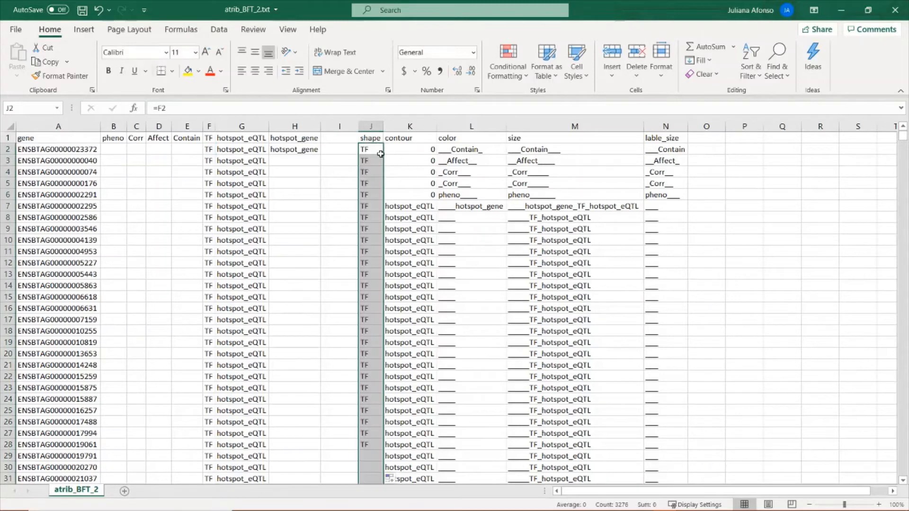
scroll(375, 177, "down", 20)
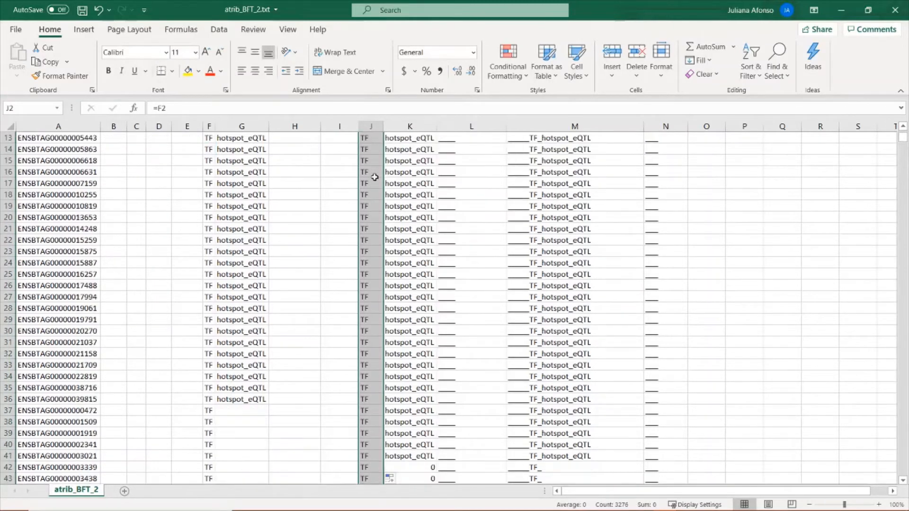
scroll(374, 177, "down", 11)
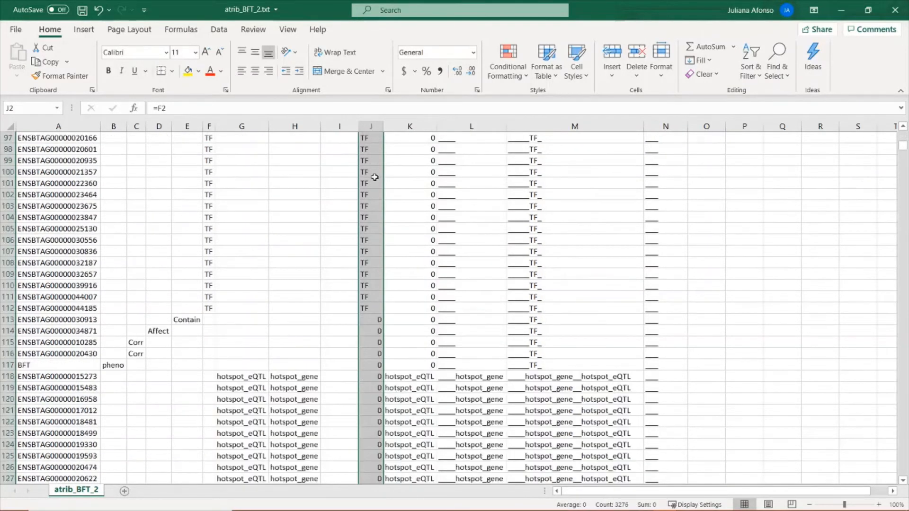
scroll(375, 177, "down", 8)
scroll(375, 177, "up", 12)
left_click_drag(903, 146, 902, 102)
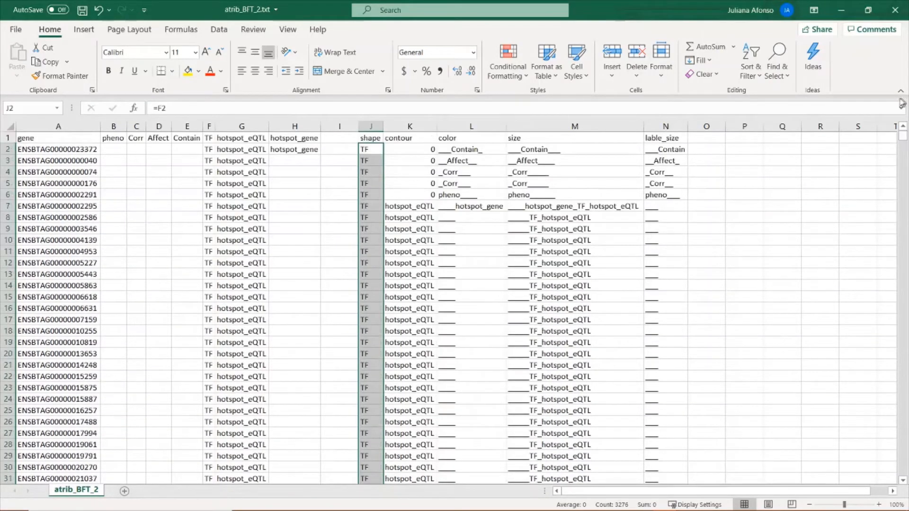
- Clear all entries below the header in the contour column
left_click(412, 139)
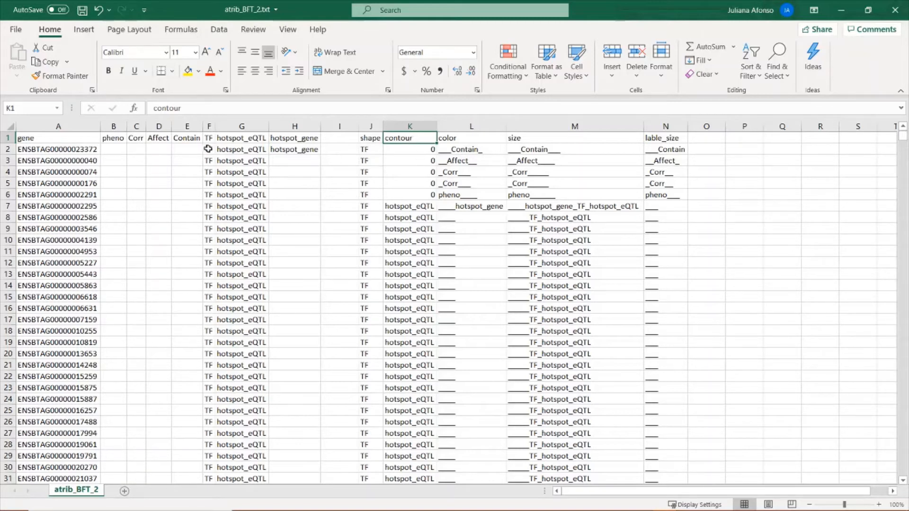
left_click(397, 151)
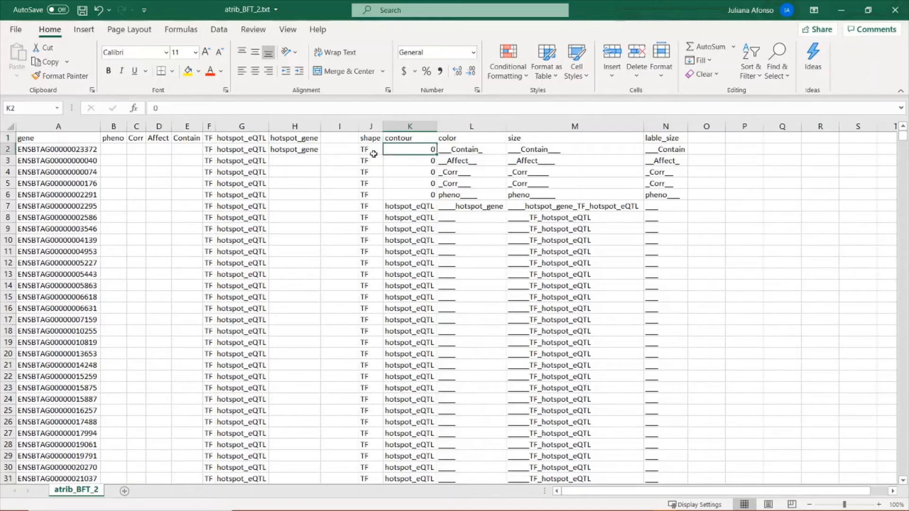
key("ctrl+shift+Down")
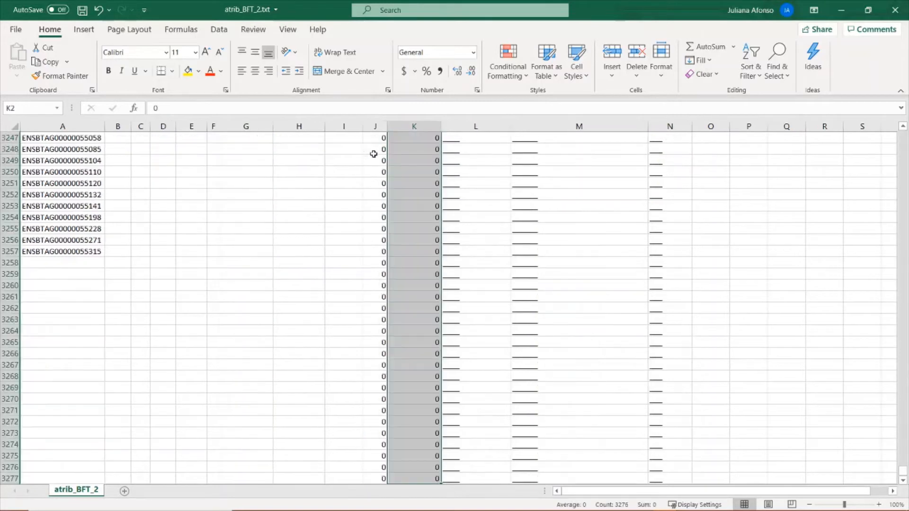
key("Delete")
left_click(398, 148)
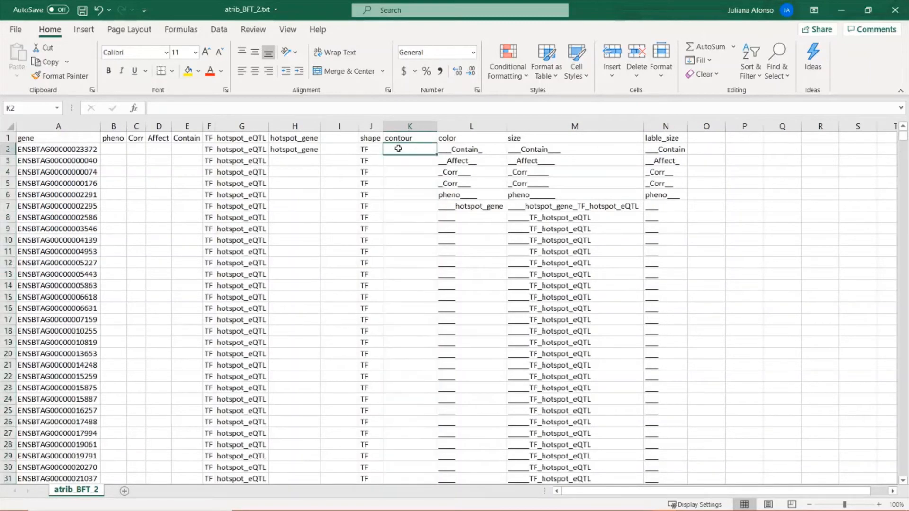
- Enter the formula =G2 in cell K2 and fill it down the contour column
type("=")
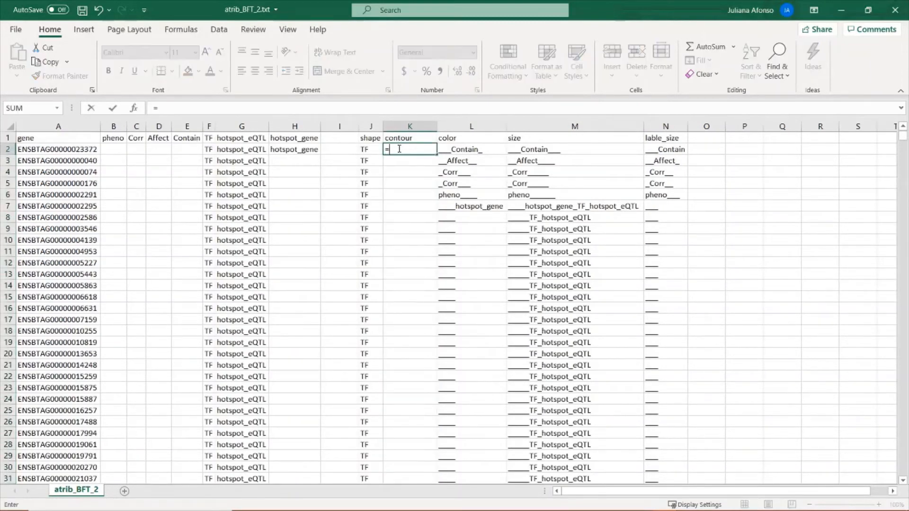
type("G2")
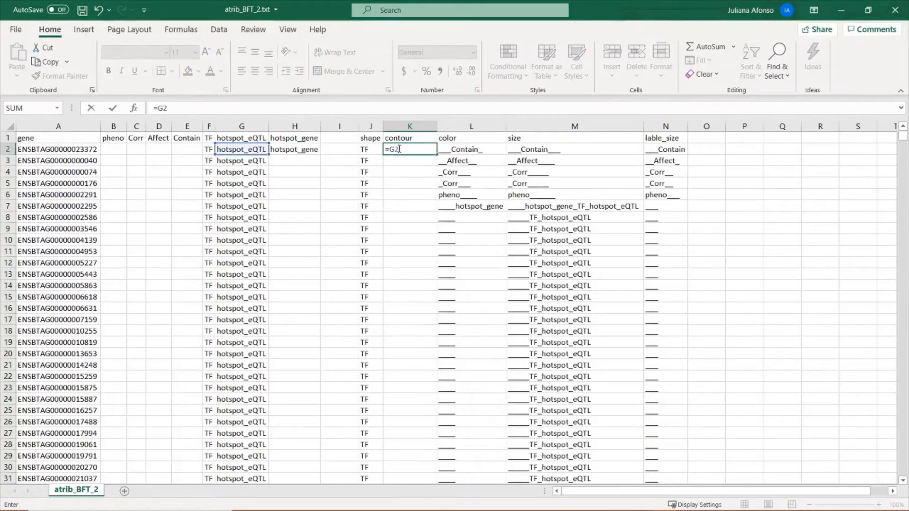
key("Return")
left_click(398, 149)
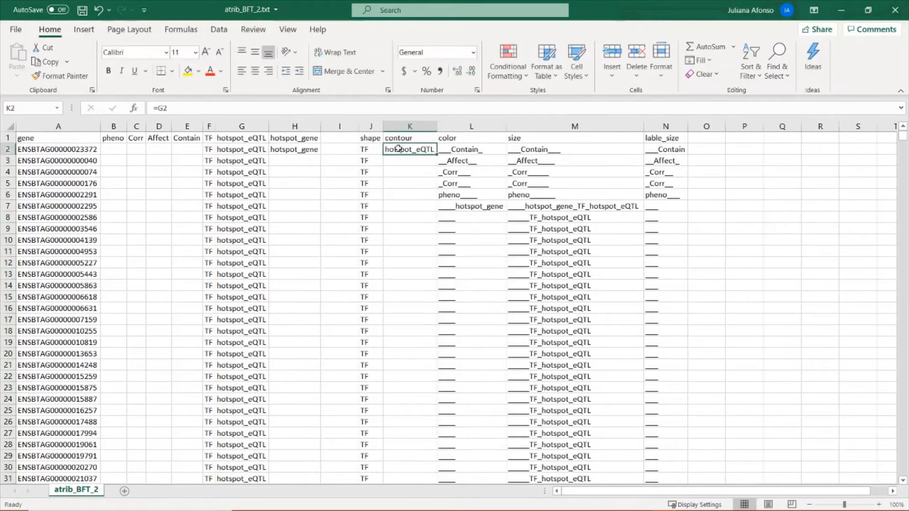
left_click_drag(438, 155, 438, 155)
double_click(439, 155)
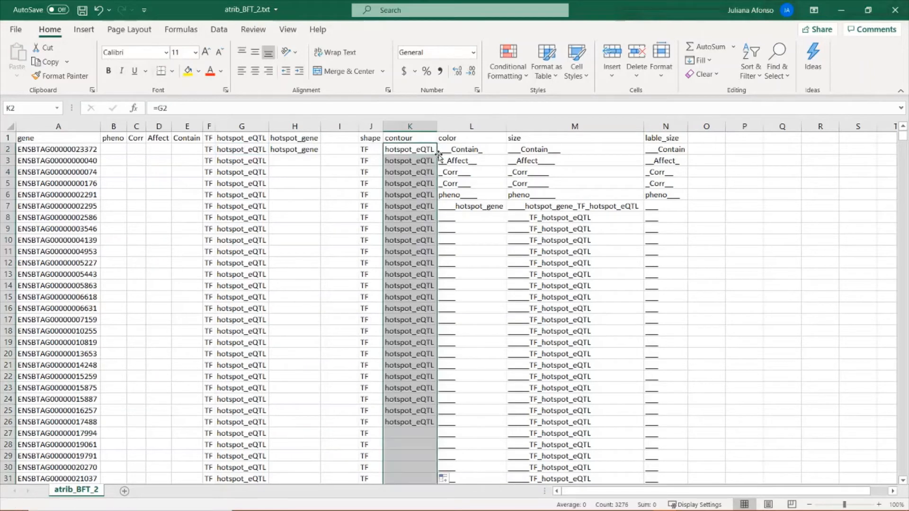
left_click(692, 160)
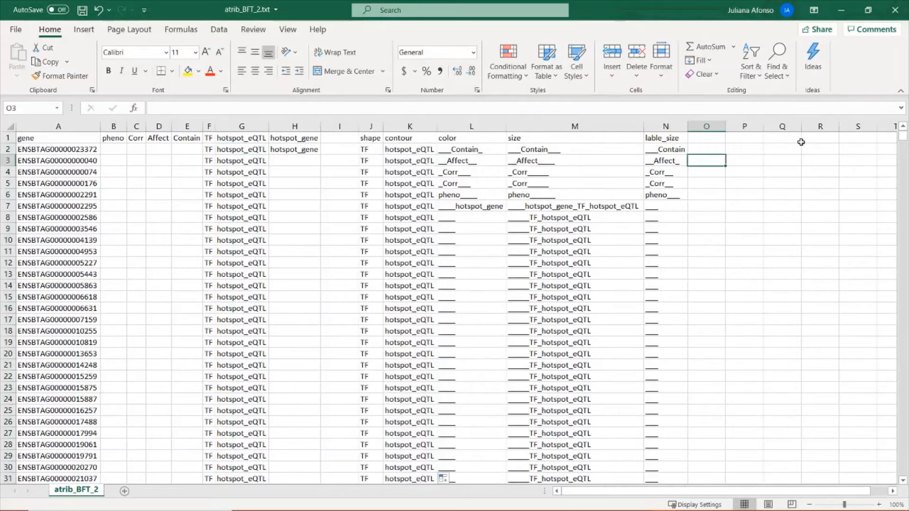
- Join the TF and hotspot_eQTL values in cell P2 with the formula =F2&"_"&G2
left_click(749, 150)
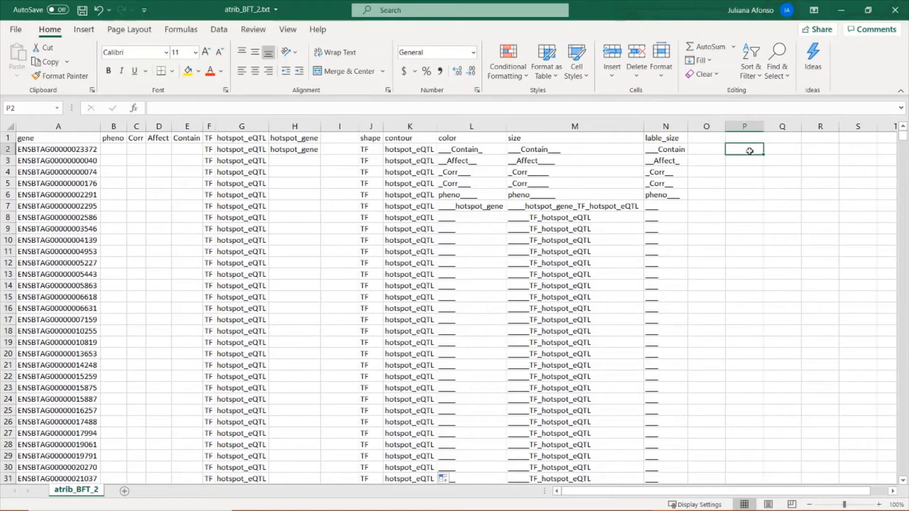
type("=")
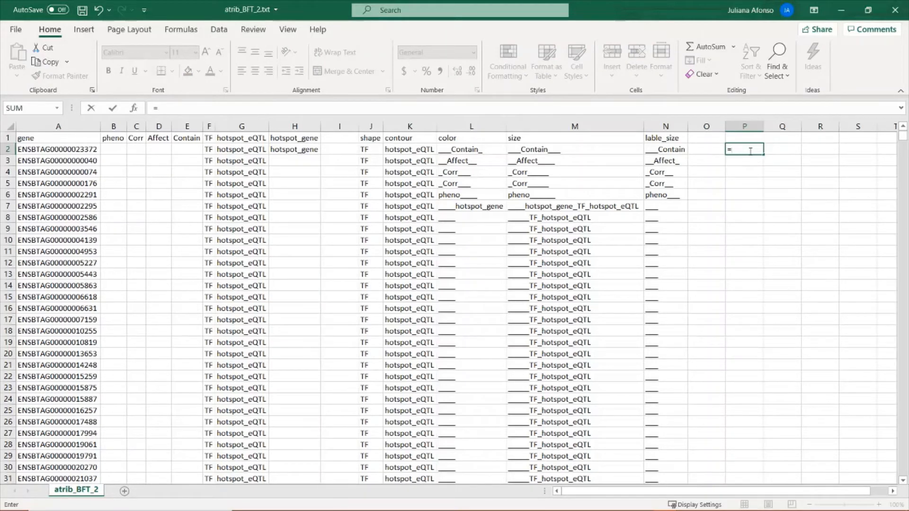
type("F2&\"_")
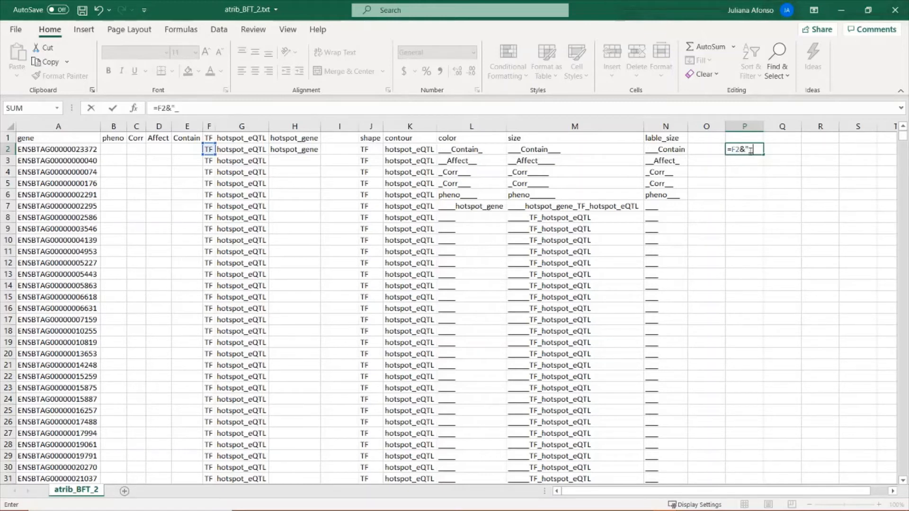
type("\"&G2")
key("Return")
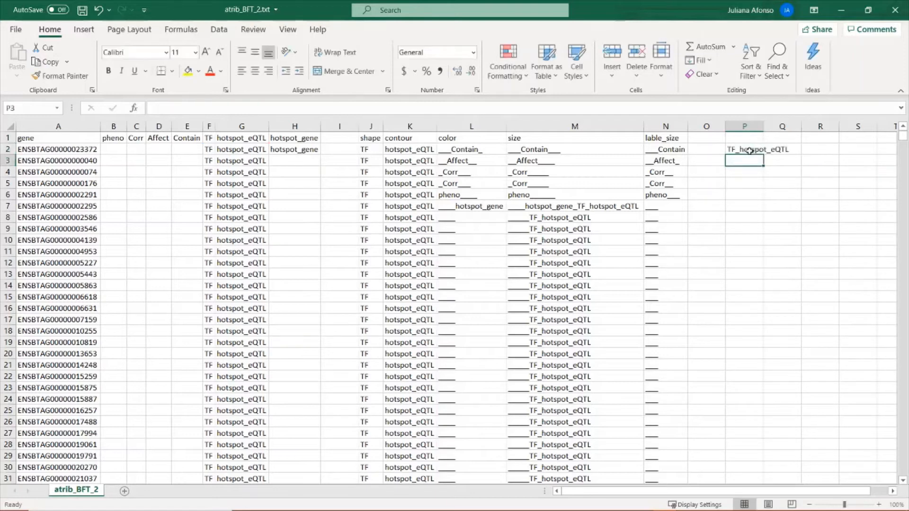
- Autofit column P and fill the combined-value formula from P2 down to row 36
double_click(763, 126)
left_click(777, 148)
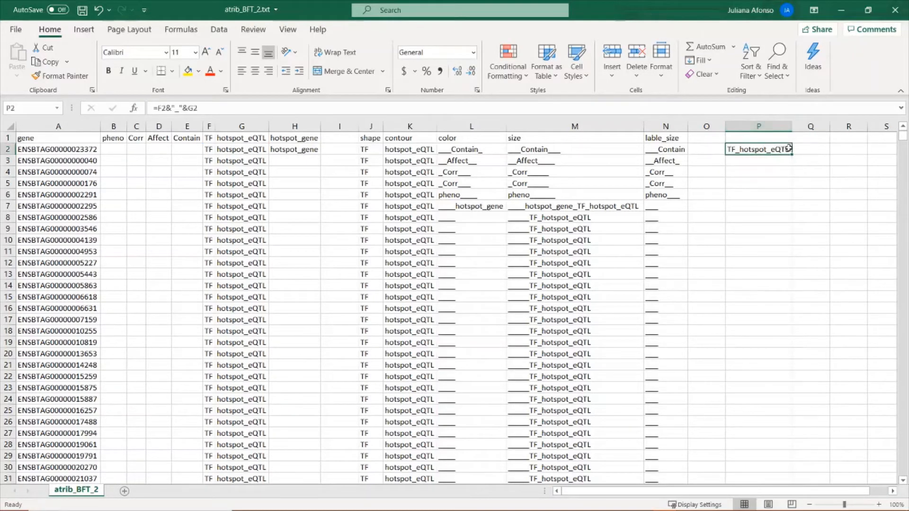
left_click_drag(791, 154, 793, 469)
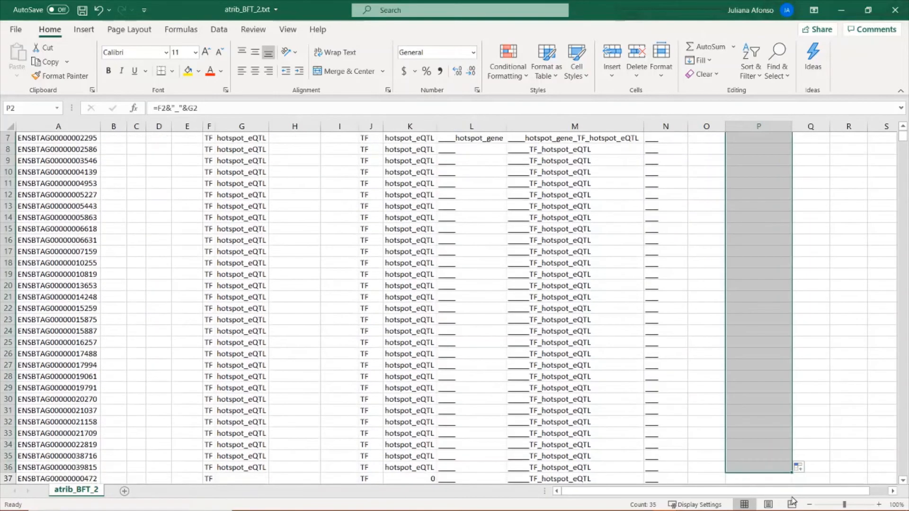
scroll(795, 432, "up", 2)
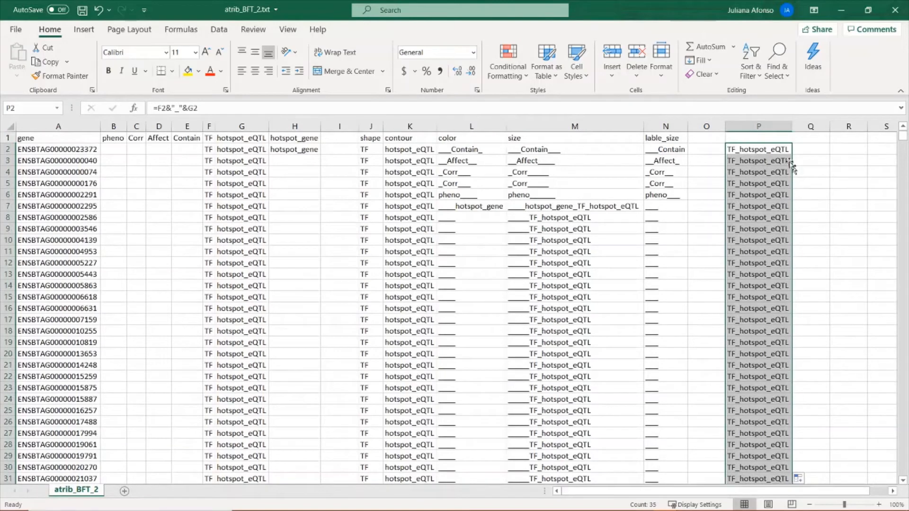
- Delete the entire trial column P with the combined values
left_click(765, 138)
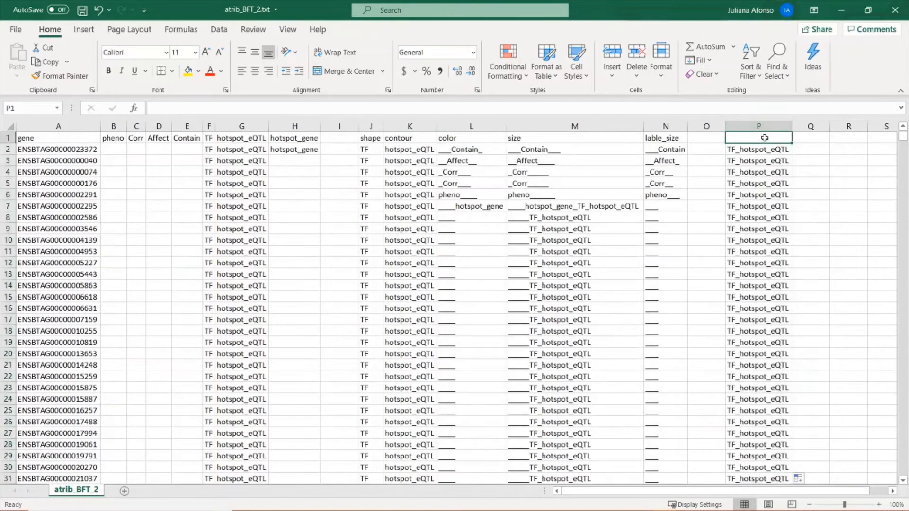
key("ctrl+minus")
key("c")
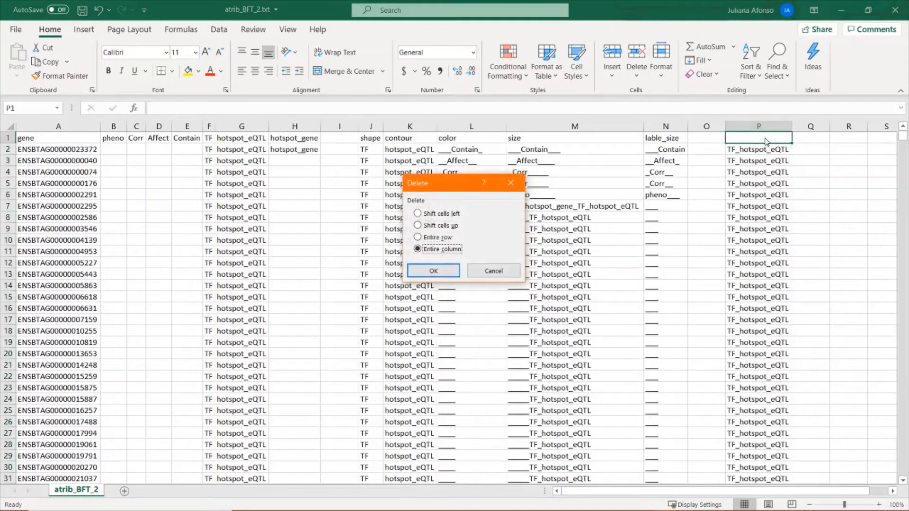
key("Return")
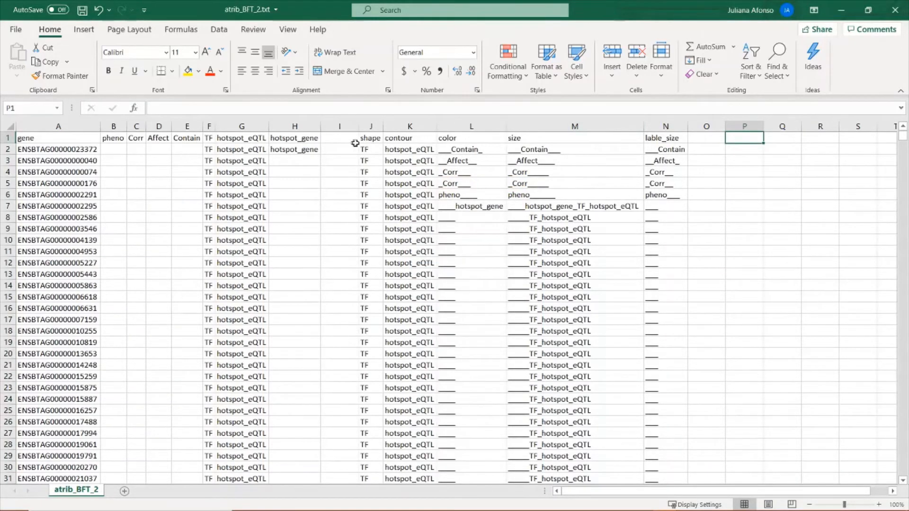
- Copy the shape through lable_size columns with their headers and paste them as values starting at cell P1
left_click_drag(366, 138, 675, 138)
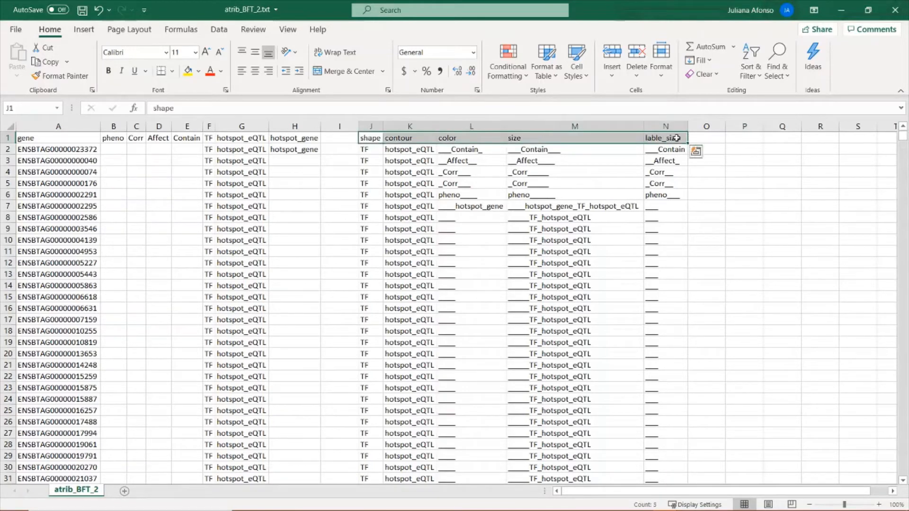
key("ctrl+shift+Down")
key("ctrl+c")
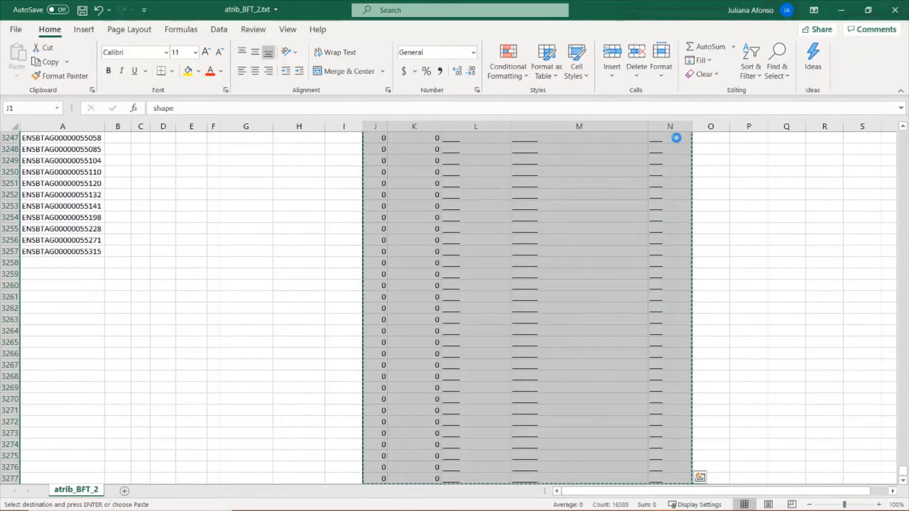
left_click_drag(904, 472, 904, 138)
left_click(747, 138)
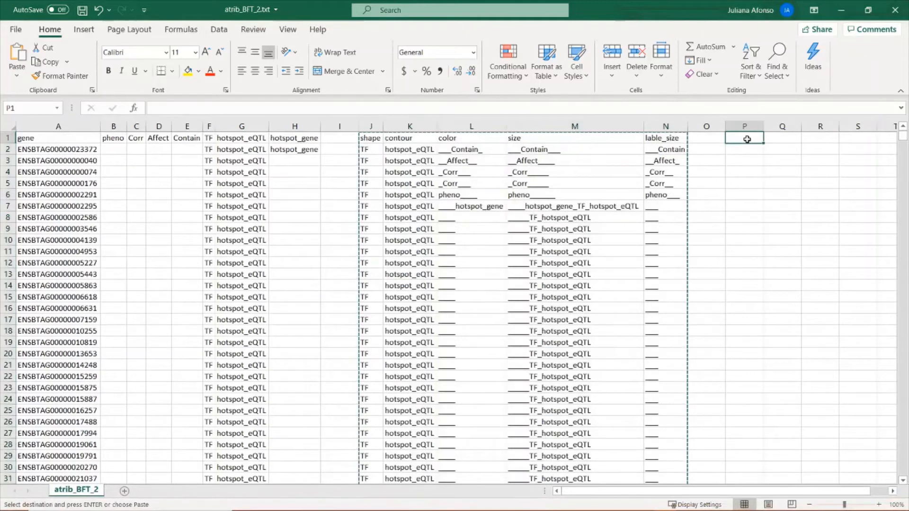
right_click(746, 139)
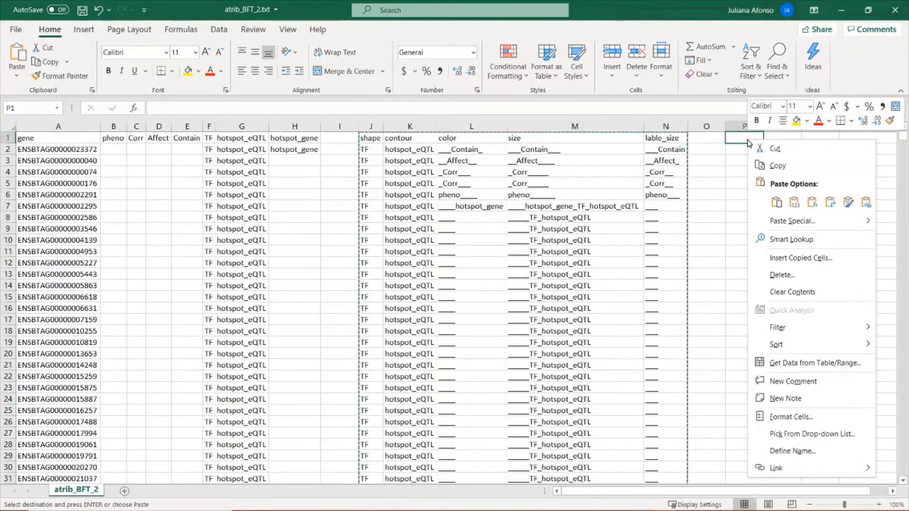
left_click(798, 203)
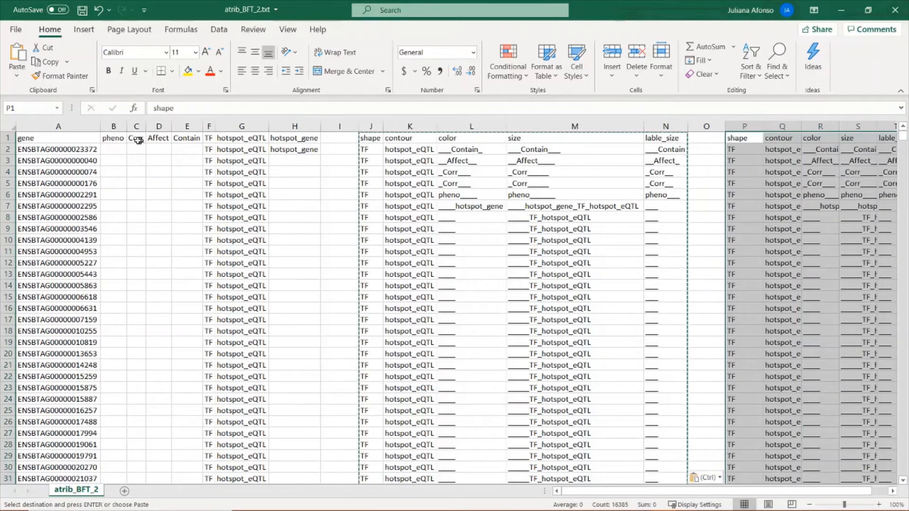
- Delete columns B through O, from pheno to the blank column before the pasted values
left_click(106, 136)
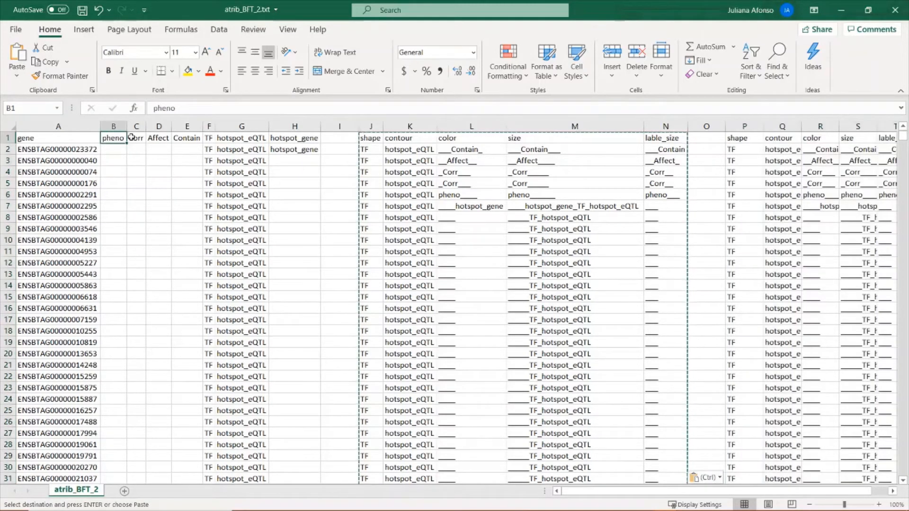
key("shift+Right")
key("shift+Right")
key("shift+Right")
key("shift+Right")
key("shift+Right")
key("shift+Right")
key("shift+Right")
key("shift+Right")
key("shift+Right")
key("shift+Right")
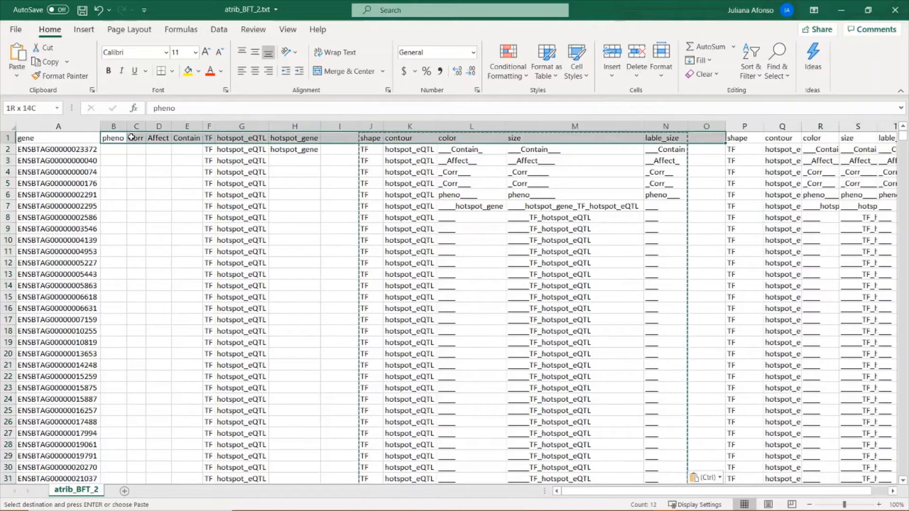
key("Escape")
key("ctrl+minus")
key("r")
key("c")
key("Return")
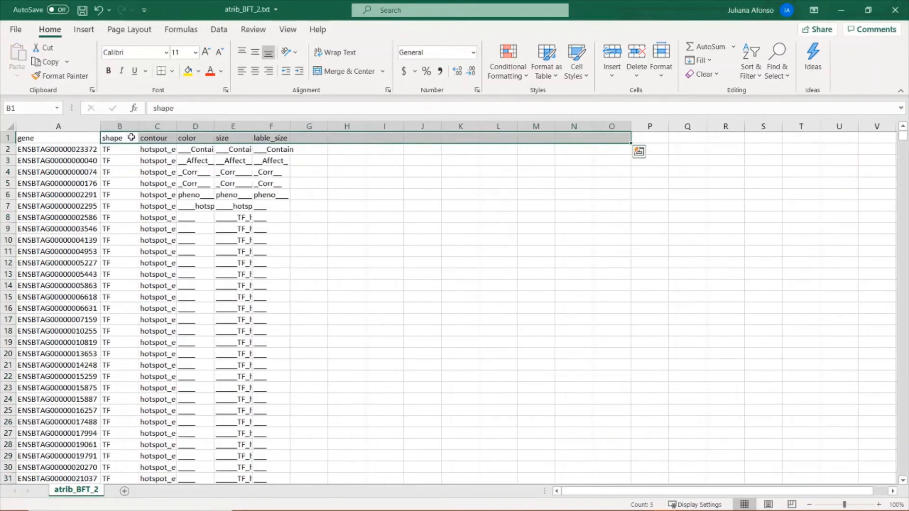
- Autofit the widths of the shape, contour, color, size and lable_size columns
double_click(139, 126)
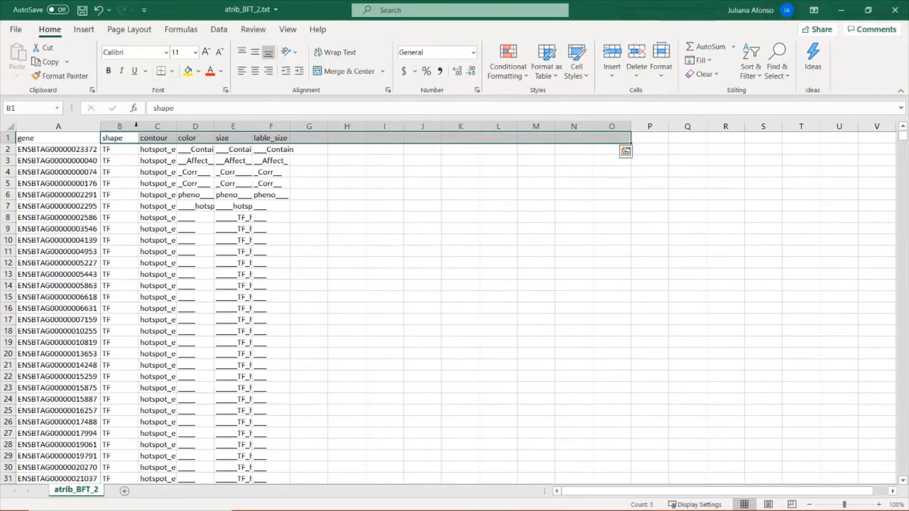
double_click(165, 127)
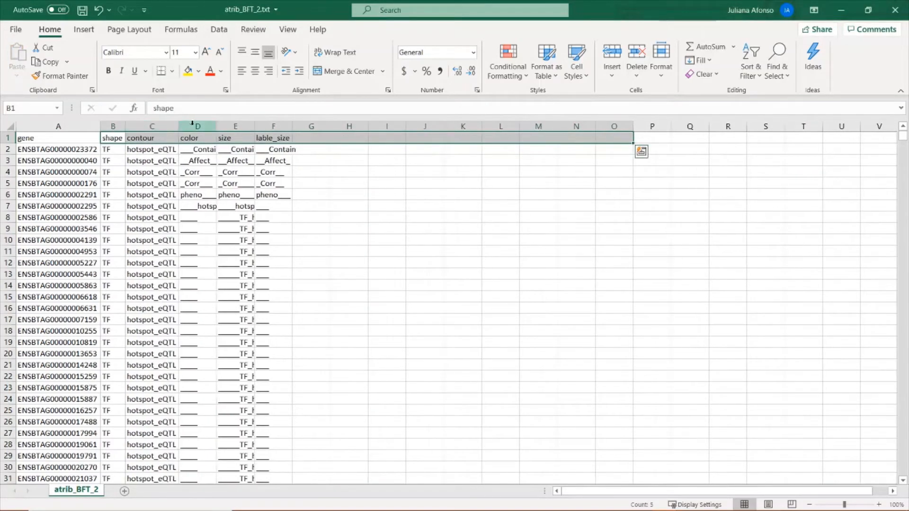
double_click(217, 127)
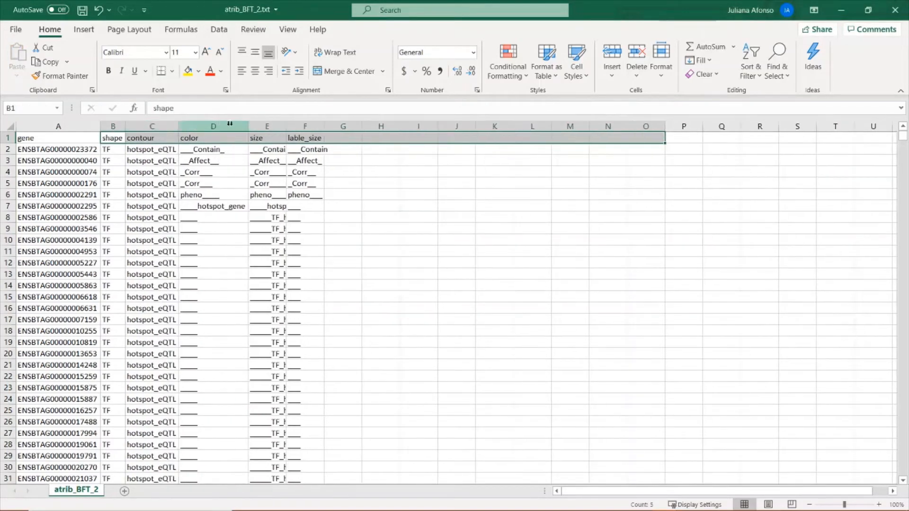
double_click(286, 126)
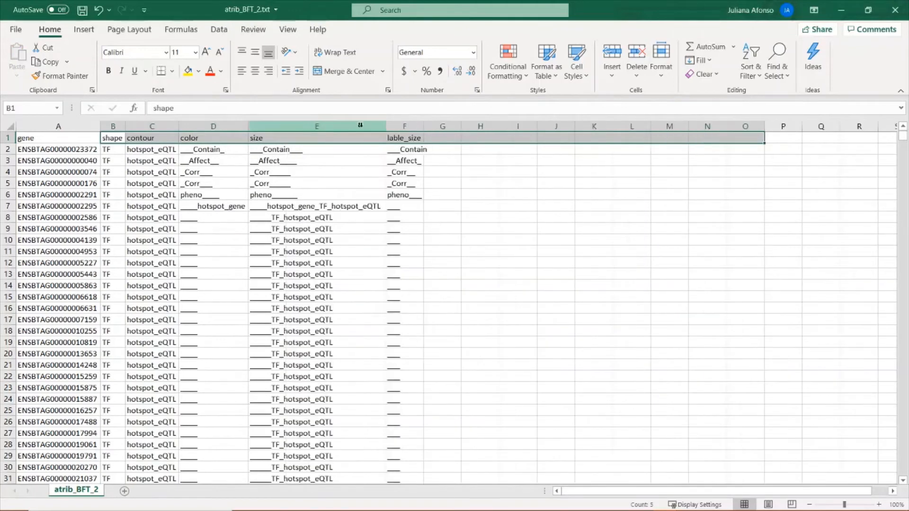
double_click(424, 127)
left_click(419, 205)
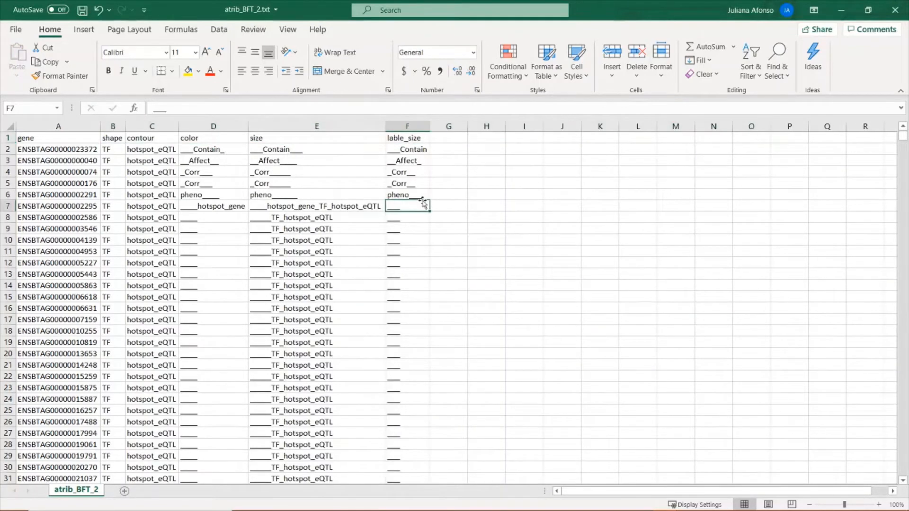
- Save the table as a tab-delimited text file named atrib_BFT_final in the BFT_reuniao folder
left_click(15, 29)
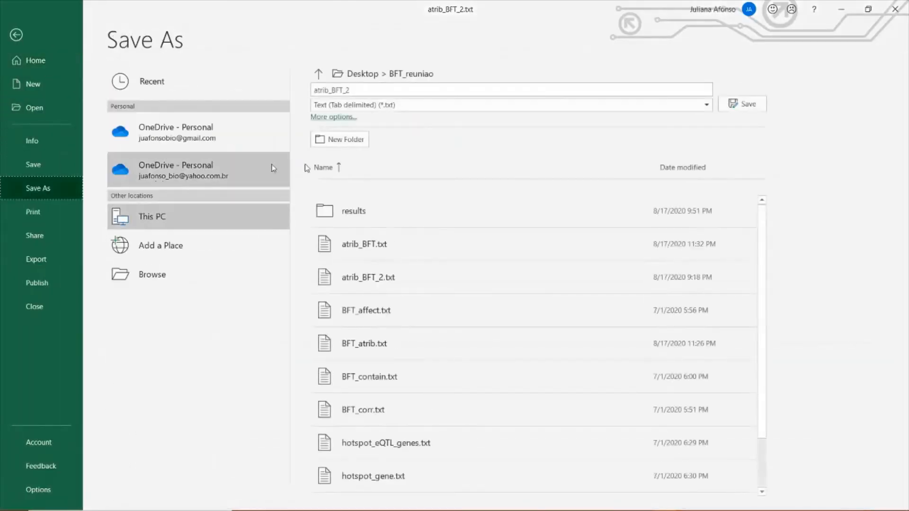
left_click(387, 94)
left_click(387, 94)
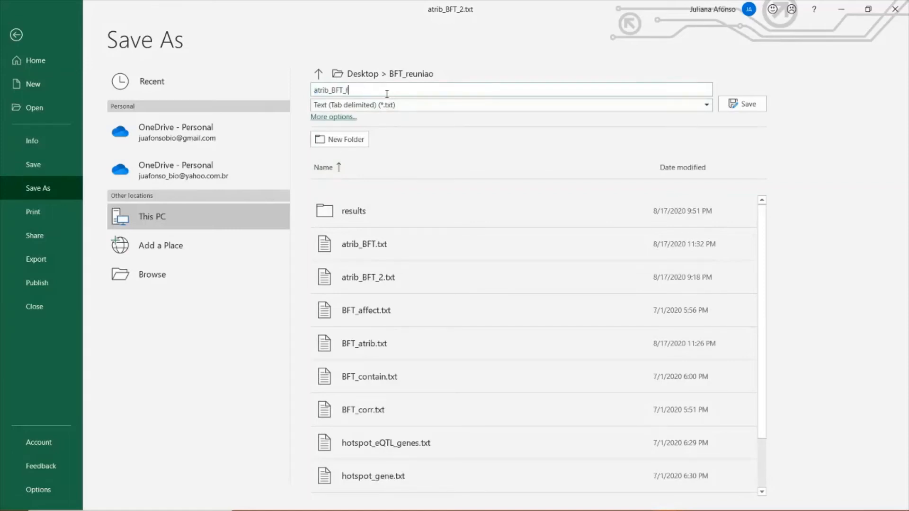
type("final")
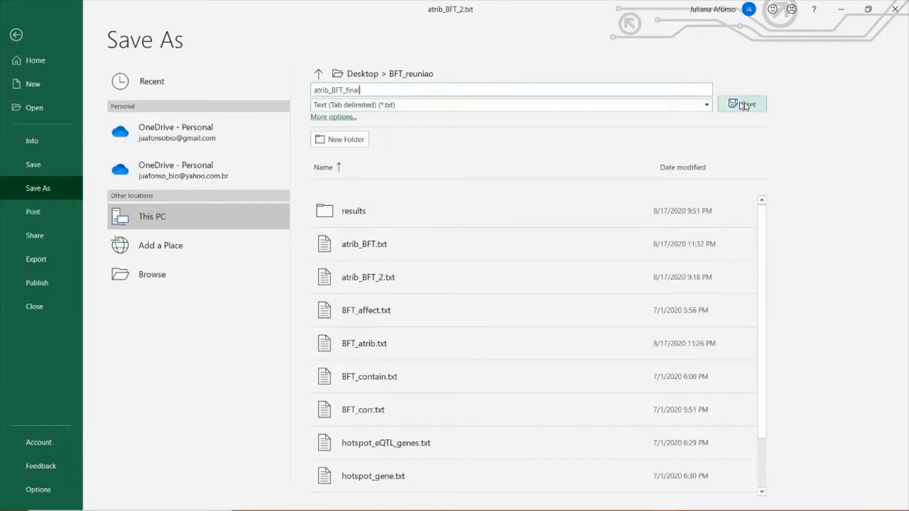
left_click(757, 105)
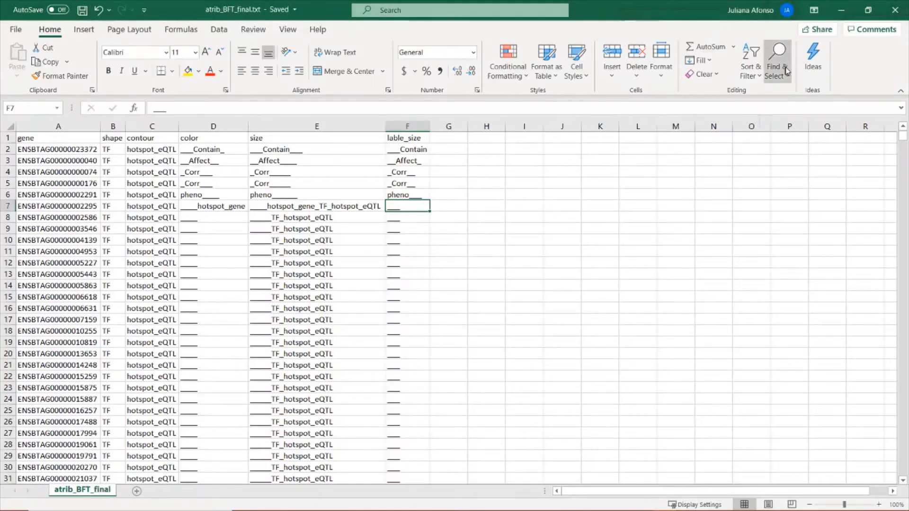
- Switch to Cytoscape and open atrib_BFT_final.txt for a table import from file
left_click(847, 9)
left_click(848, 10)
left_click(848, 9)
left_click(849, 9)
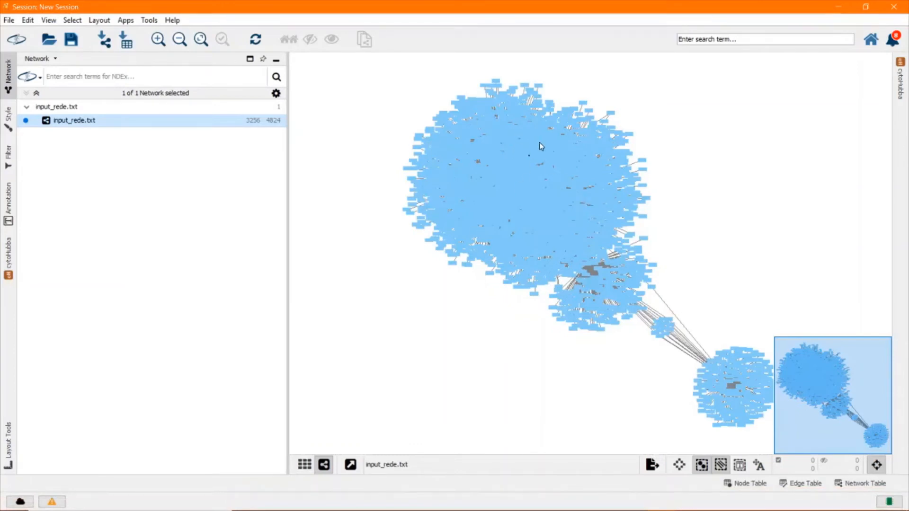
left_click(9, 19)
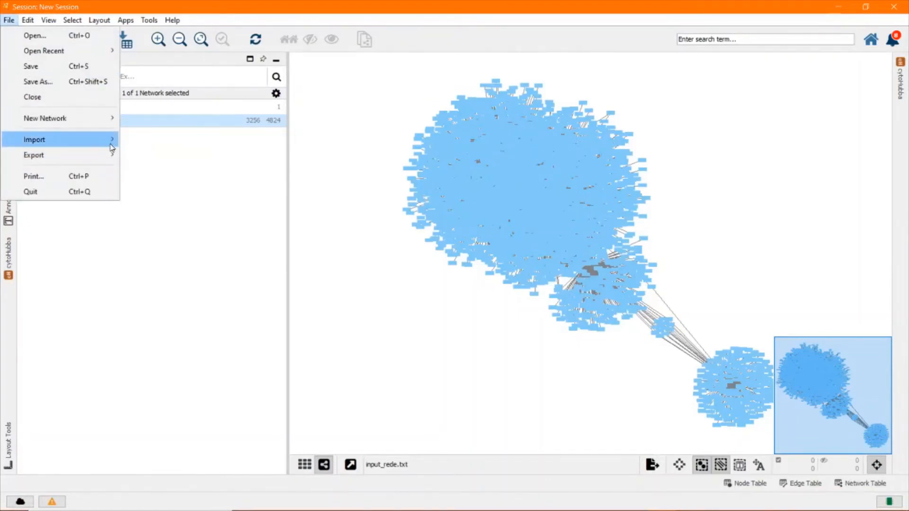
mouse_move(34, 140)
left_click(153, 208)
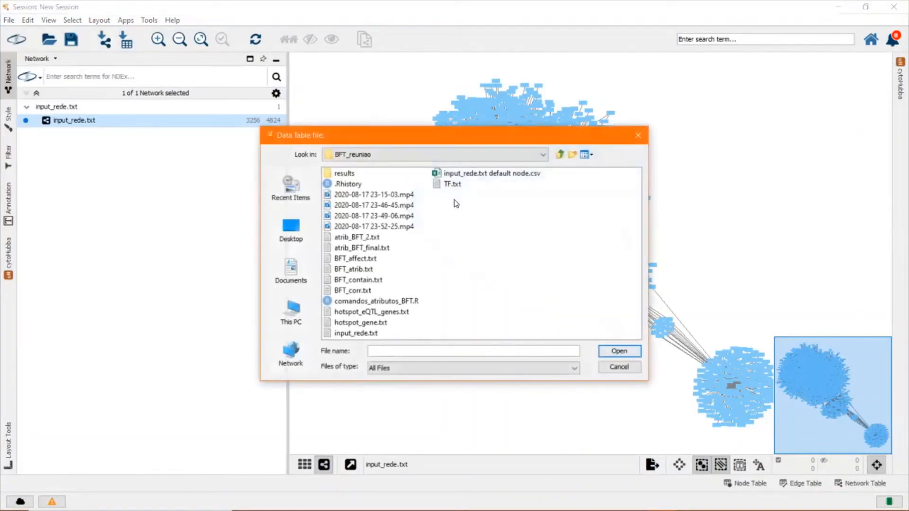
double_click(359, 249)
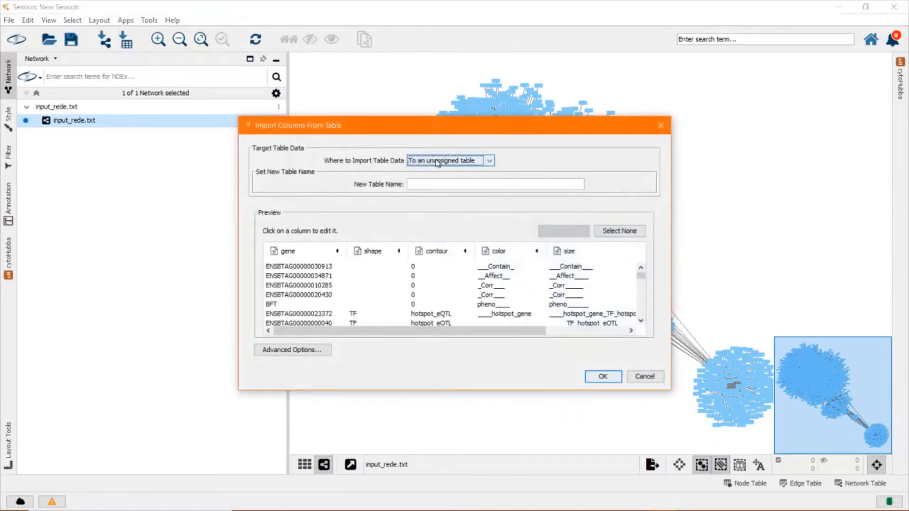
- Import the table data to a Network Collection as node table columns, with gene as the key
left_click(491, 159)
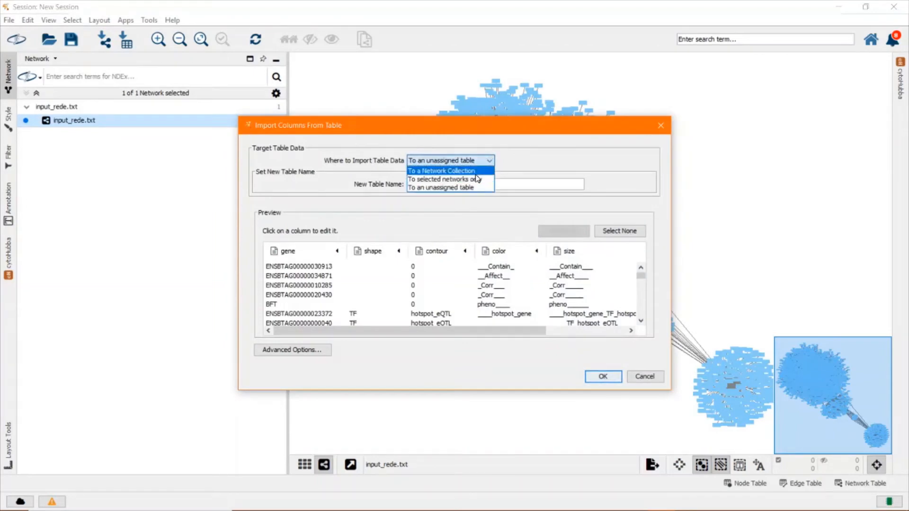
left_click(477, 171)
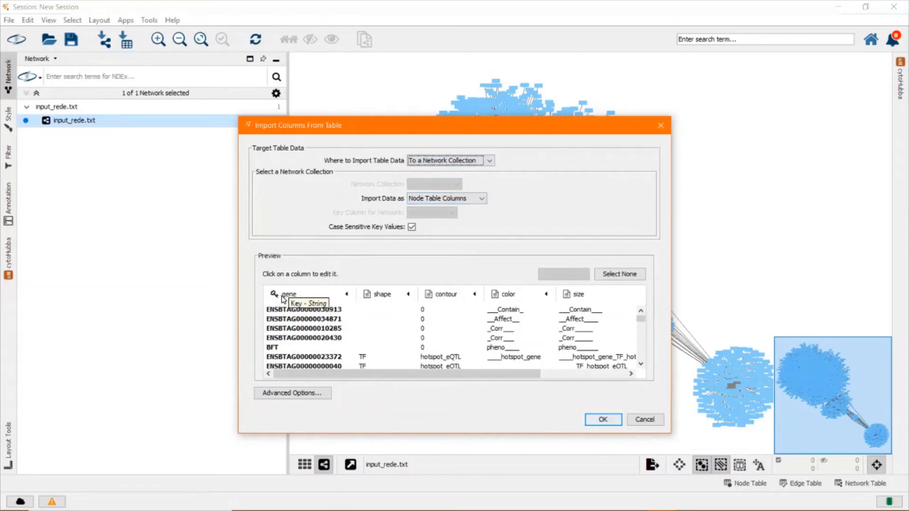
left_click(598, 419)
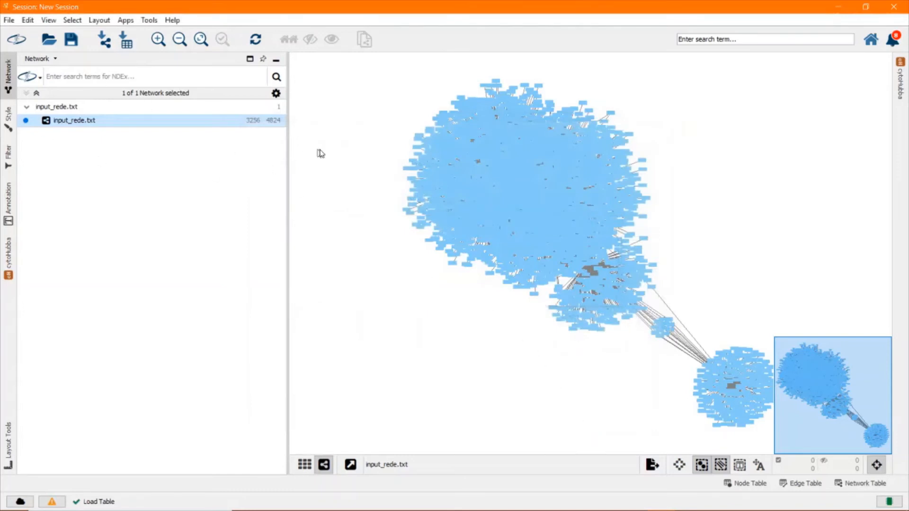
- Apply the Sample1 visual style to the network
left_click(7, 119)
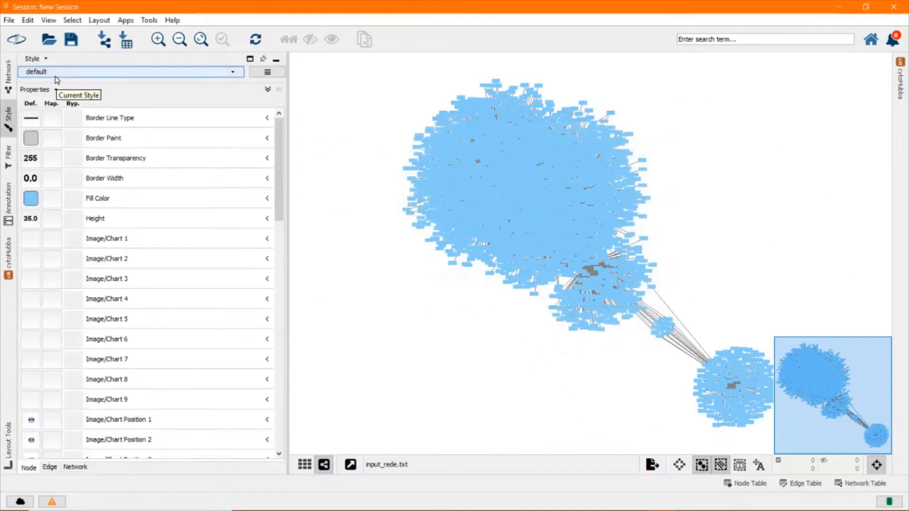
left_click(55, 75)
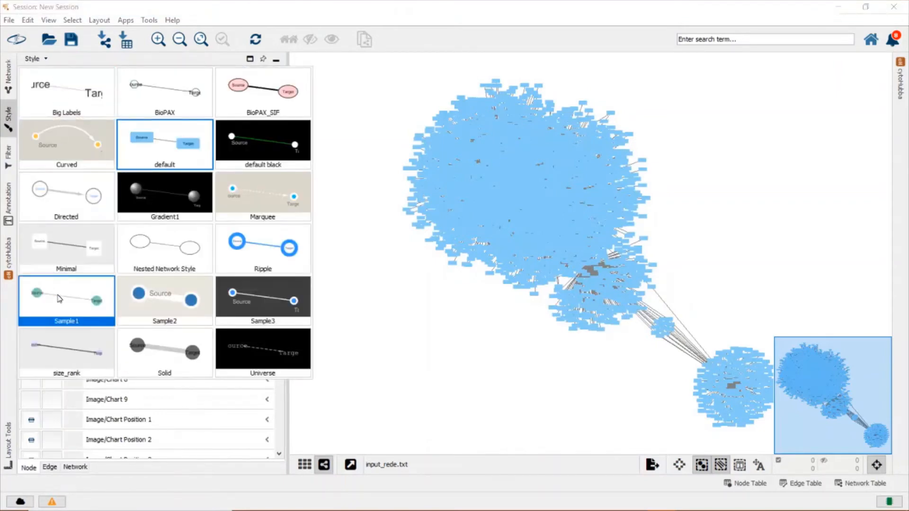
left_click(59, 299)
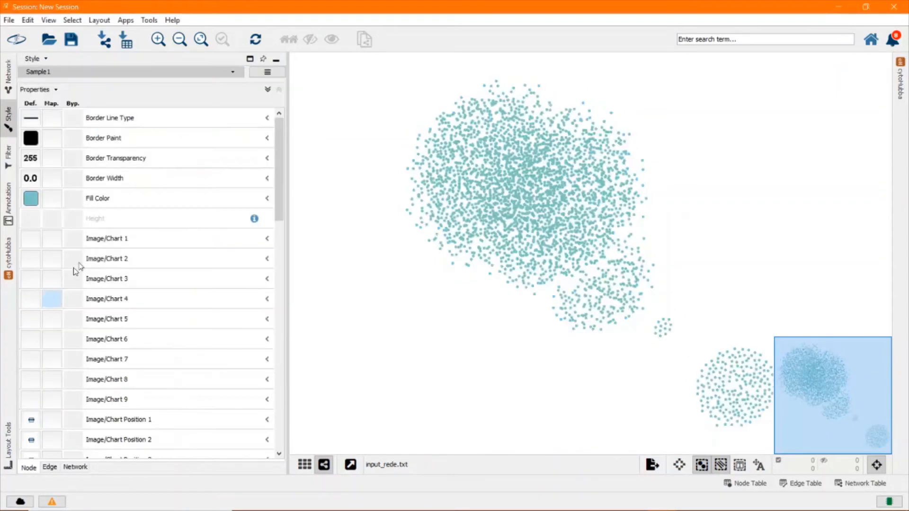
- Set the default node fill color to light grey and collapse the Image/Chart 4 property
left_click(53, 299)
left_click(31, 199)
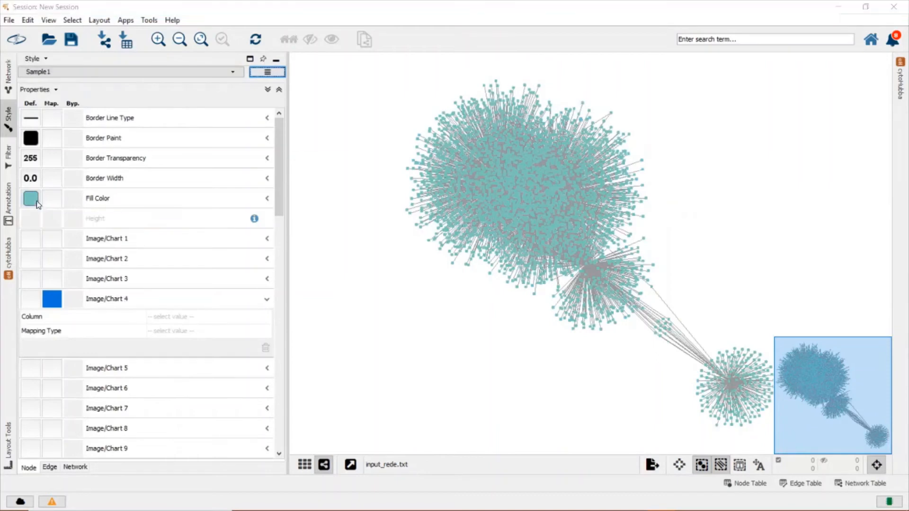
left_click(70, 232)
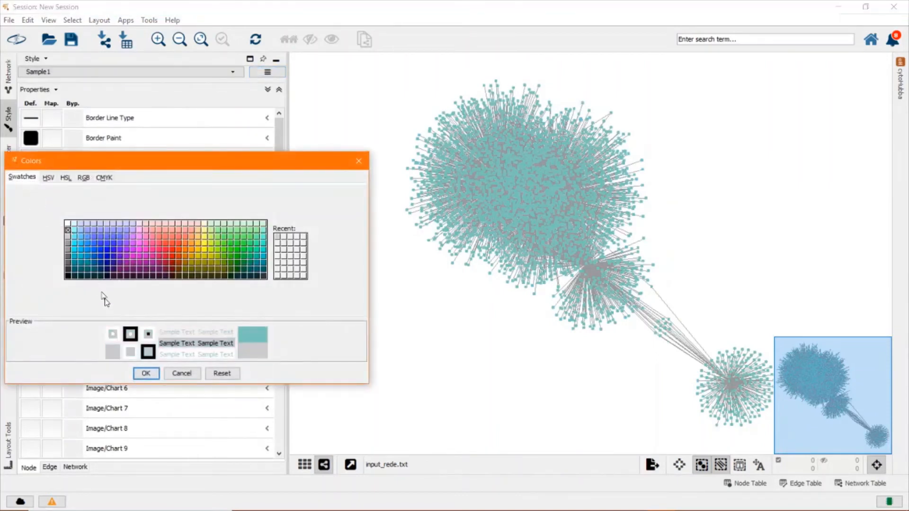
left_click(146, 373)
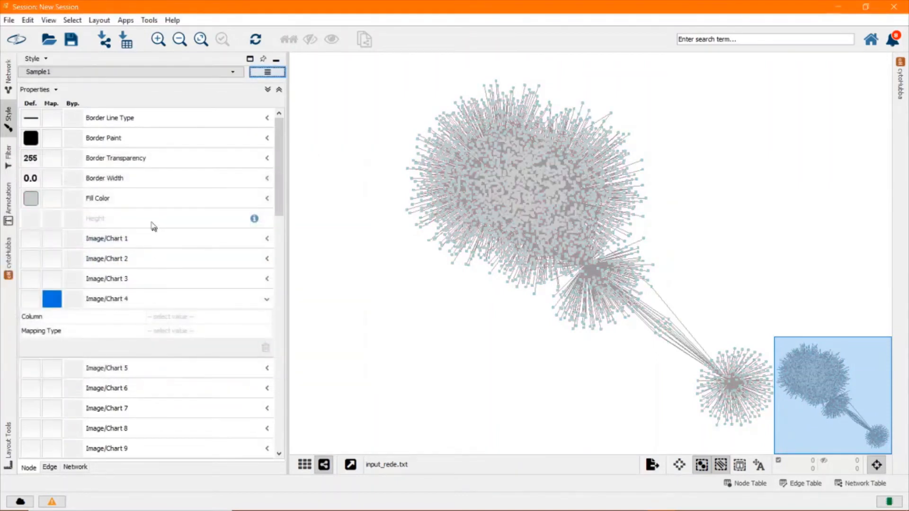
left_click(266, 302)
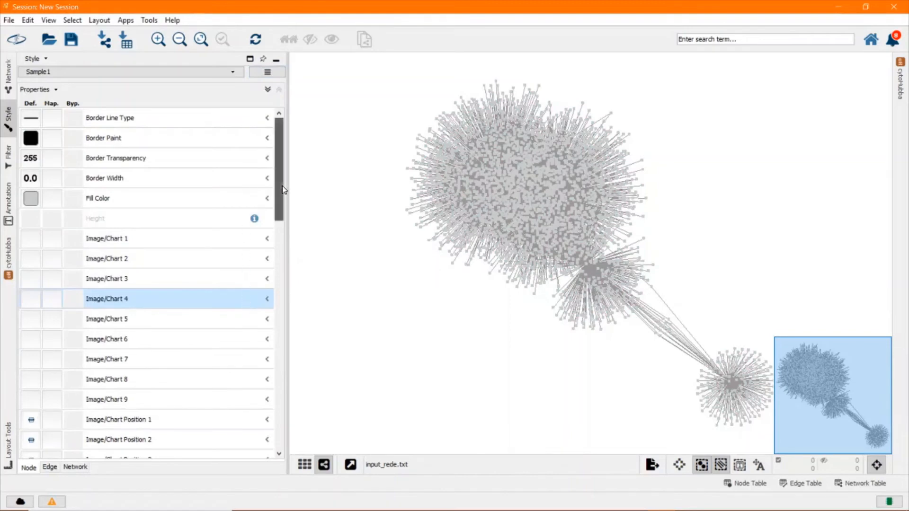
- Map the node Shape property to the shape column with Discrete Mapping
scroll(281, 243, "down", 3)
scroll(281, 243, "down", 15)
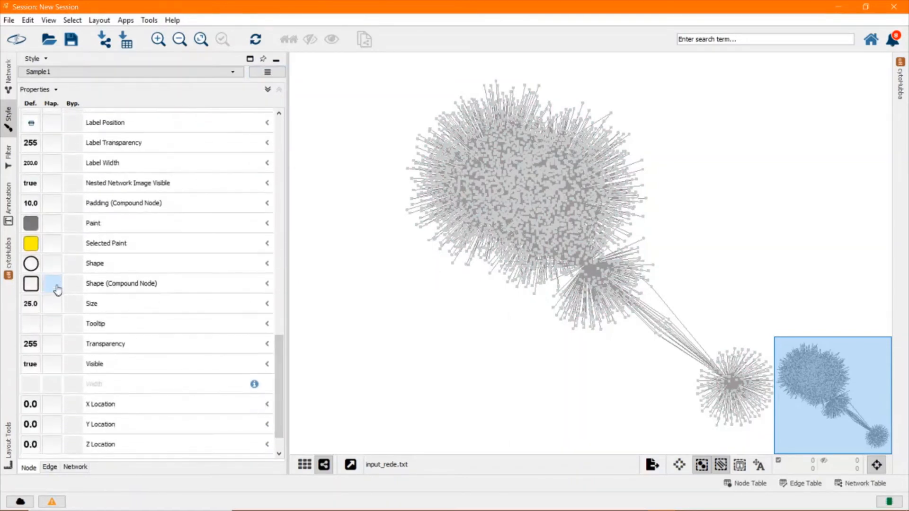
left_click(58, 272)
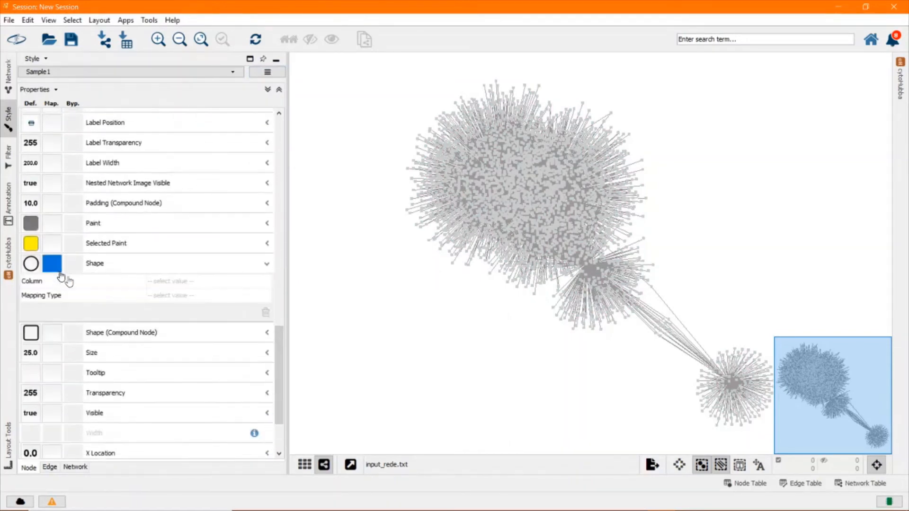
left_click(187, 286)
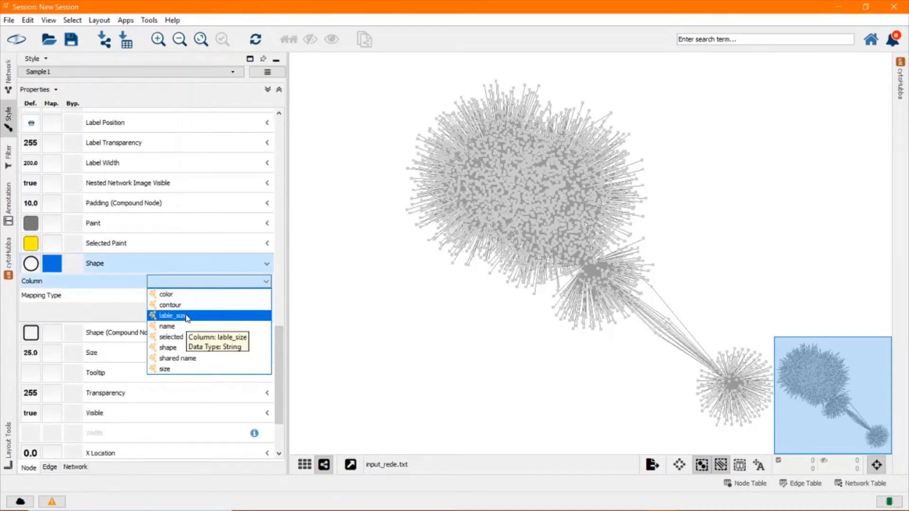
left_click(184, 348)
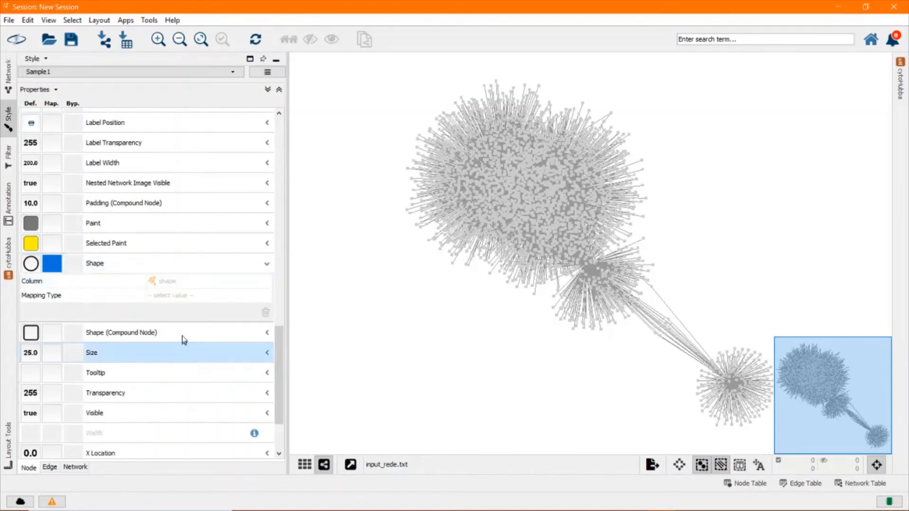
left_click(183, 297)
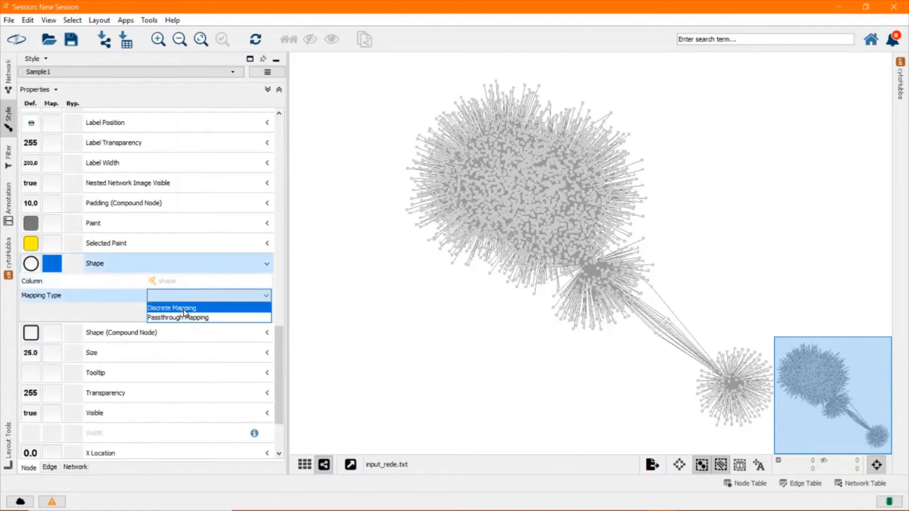
left_click(185, 307)
- Assign the Triangle shape to TF nodes and collapse the Shape property
left_click(210, 309)
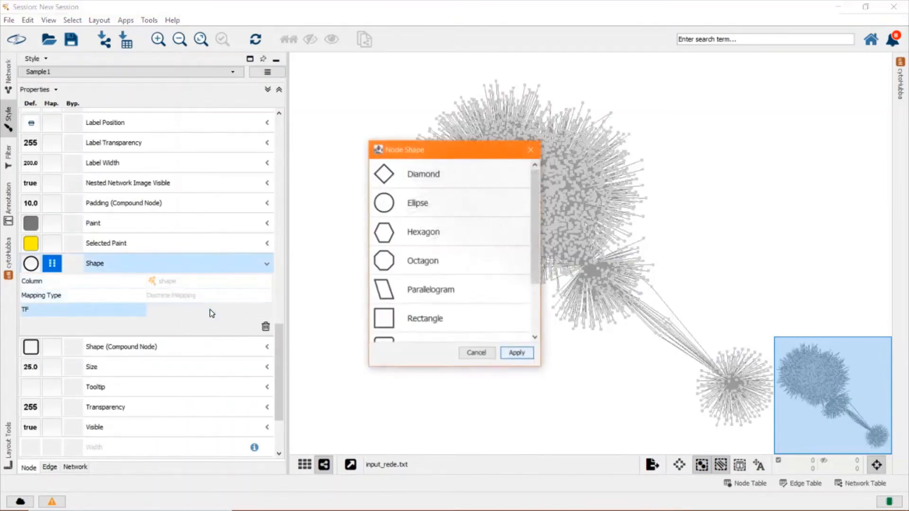
scroll(475, 207, "down", 3)
left_click(430, 311)
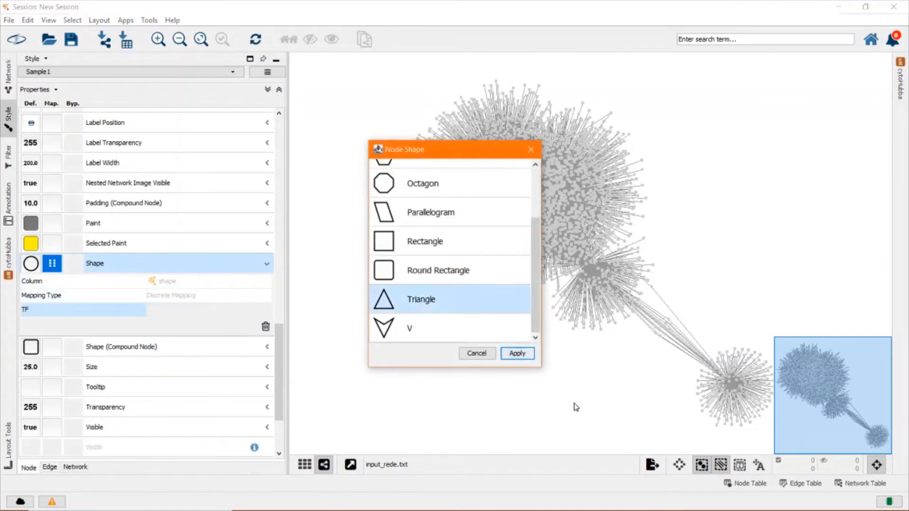
left_click(525, 356)
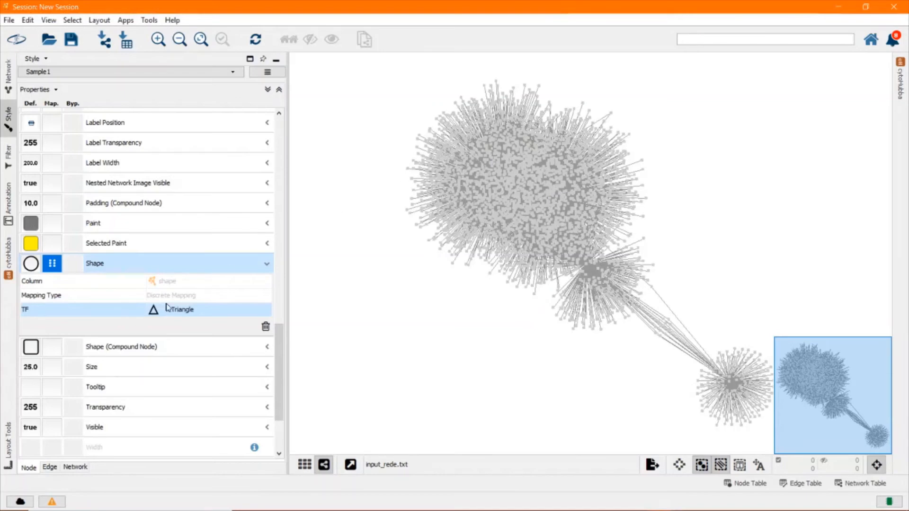
left_click(268, 264)
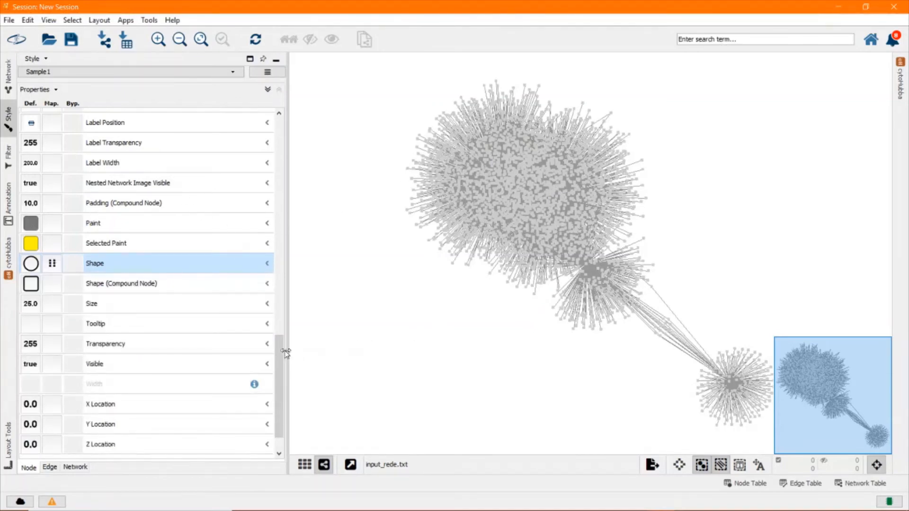
- Map the node Border Paint property to the contour column with Discrete Mapping
left_click_drag(276, 348, 265, 125)
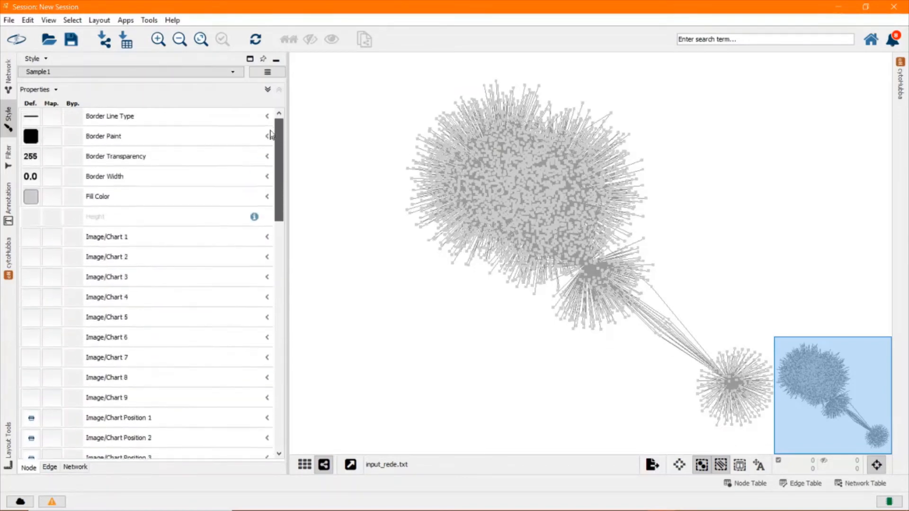
left_click(53, 139)
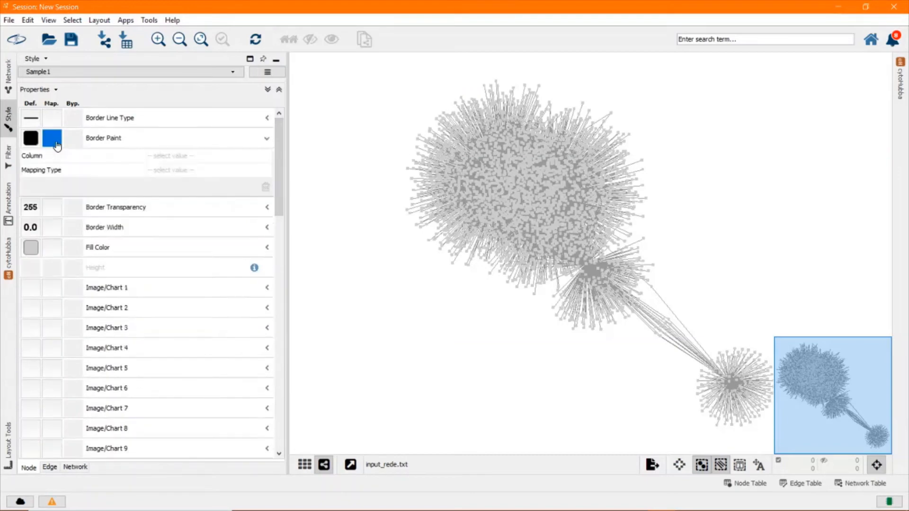
left_click(175, 156)
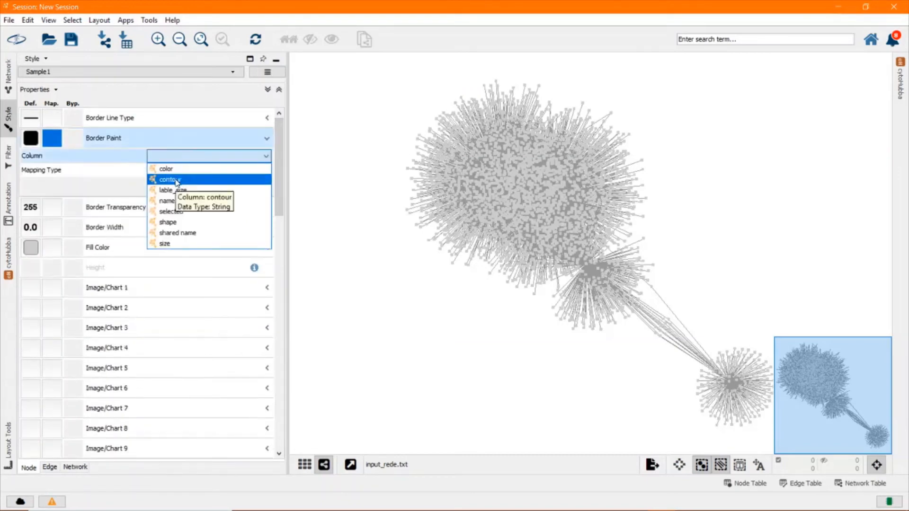
left_click(168, 179)
left_click(169, 172)
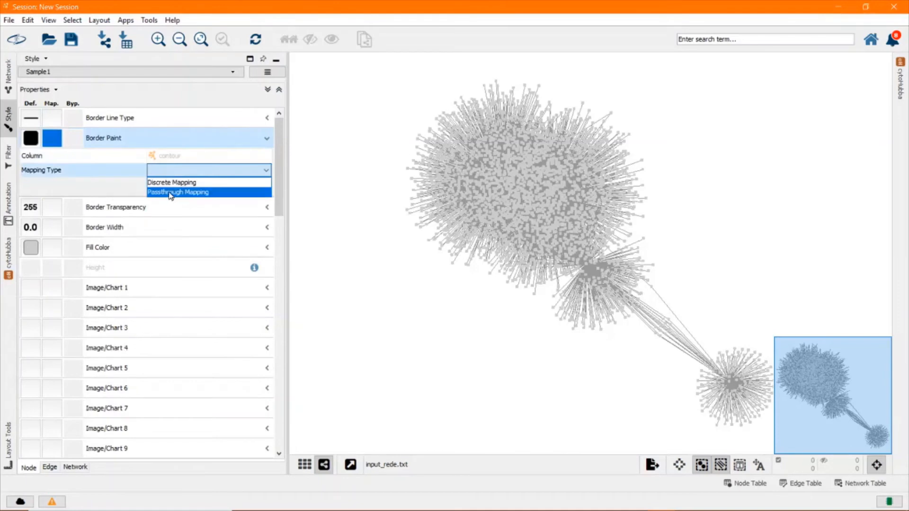
left_click(174, 182)
- Set the border paint of hotspot_eQTL nodes to black (#000000) and collapse the Border Paint property
left_click(180, 199)
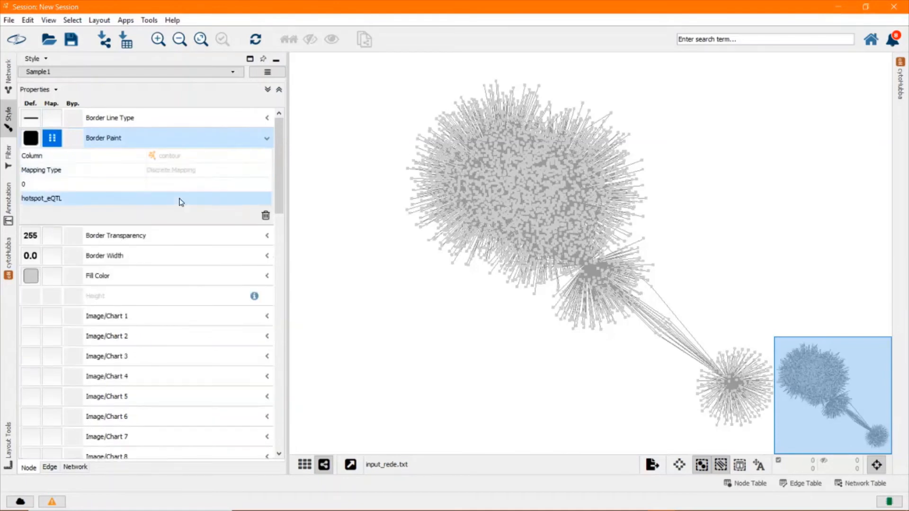
left_click(258, 199)
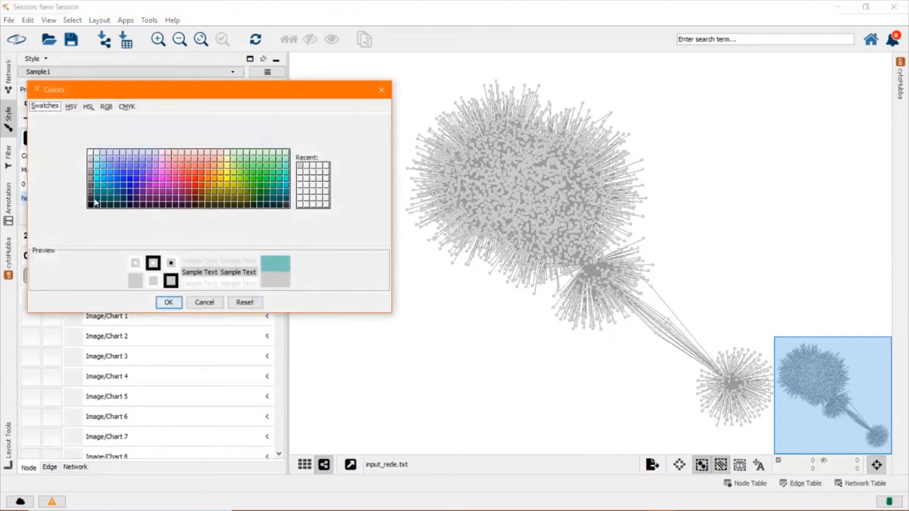
left_click(93, 207)
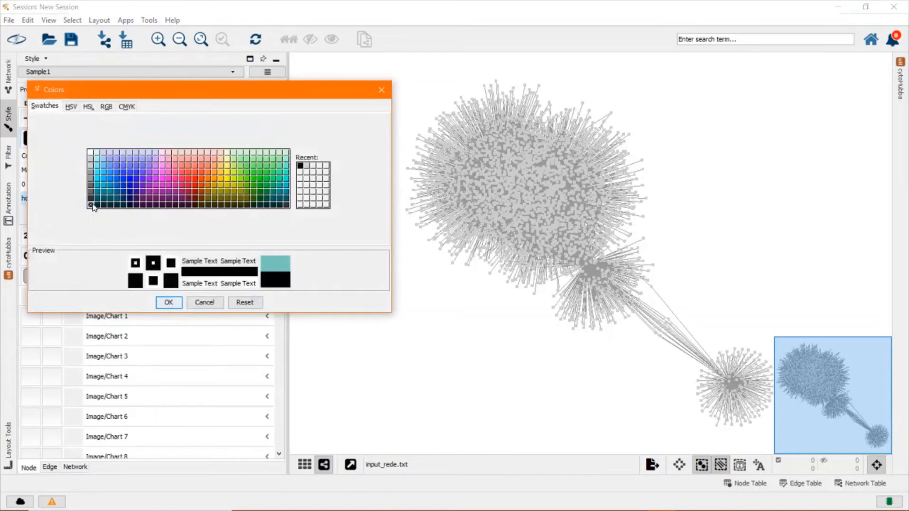
left_click(168, 302)
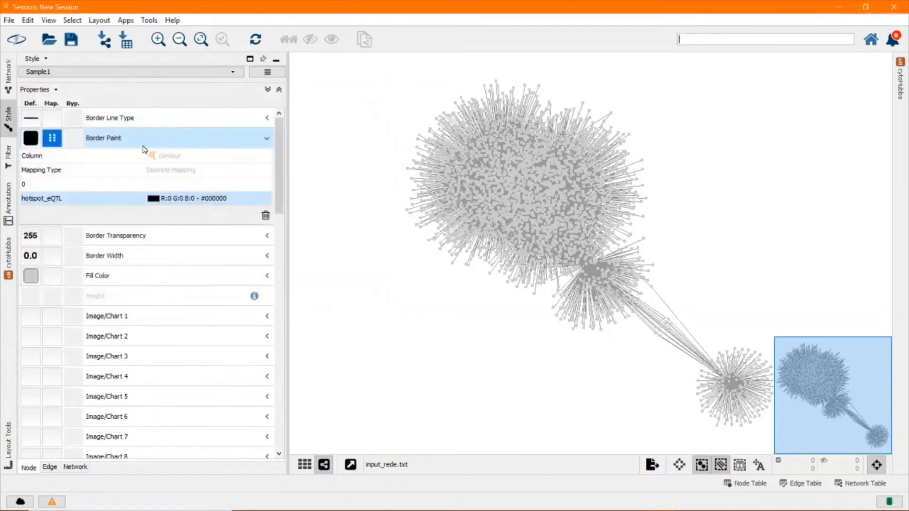
left_click(267, 138)
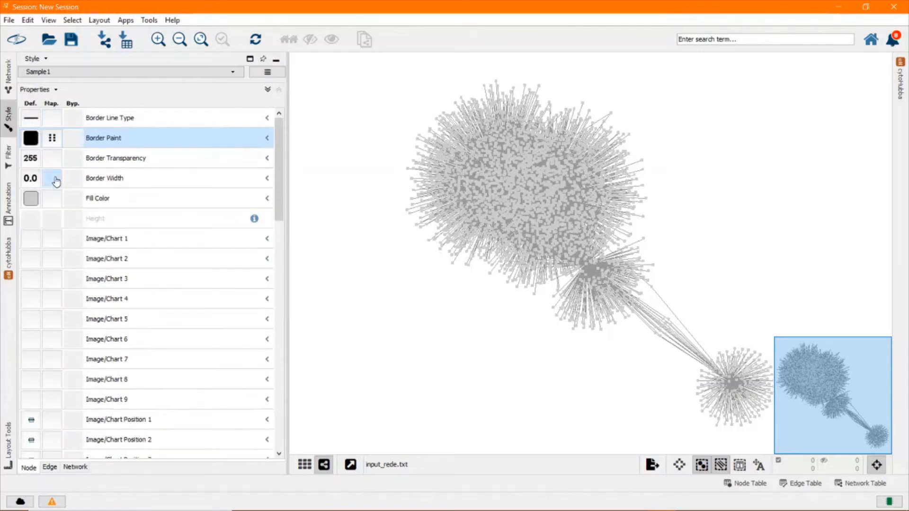
- Map the node Border Width property to the contour column with Discrete Mapping
left_click(51, 183)
left_click(168, 197)
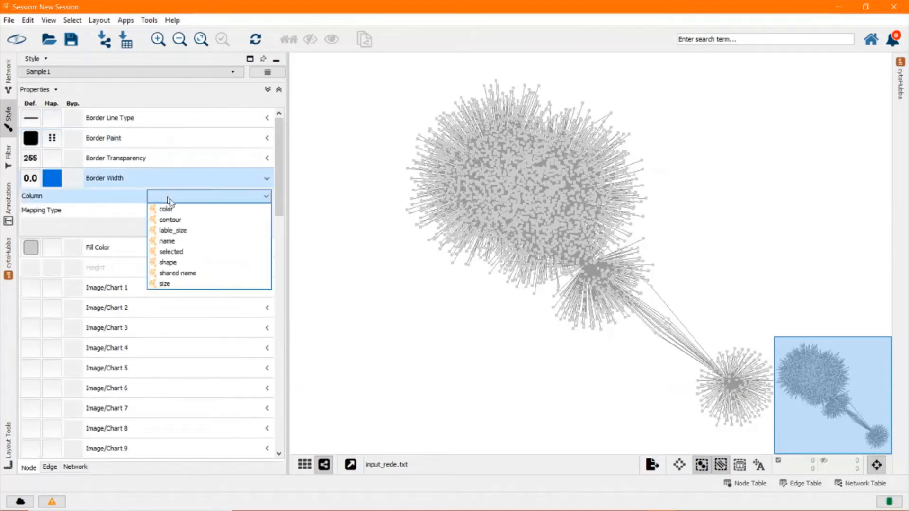
left_click(171, 218)
left_click(176, 208)
left_click(175, 233)
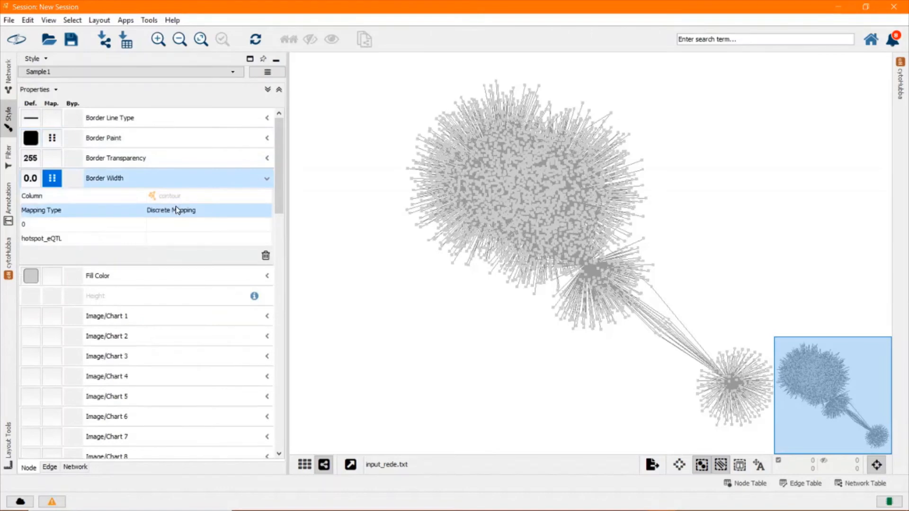
- Set the border width of hotspot_eQTL nodes to 10 and collapse the Border Width property
left_click(178, 239)
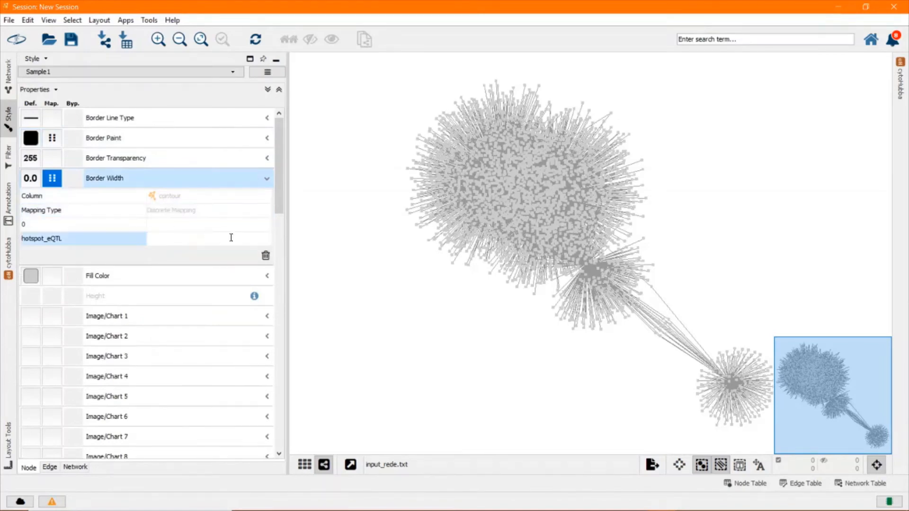
key("Return")
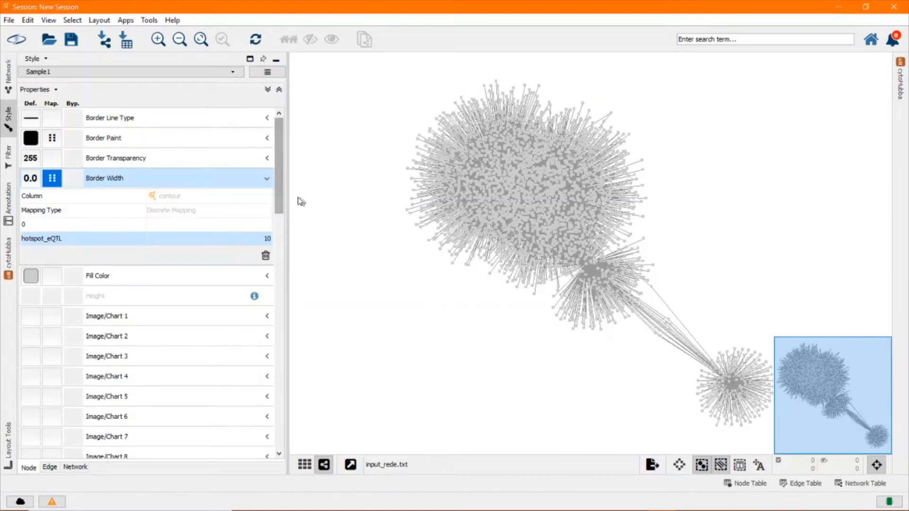
left_click(265, 181)
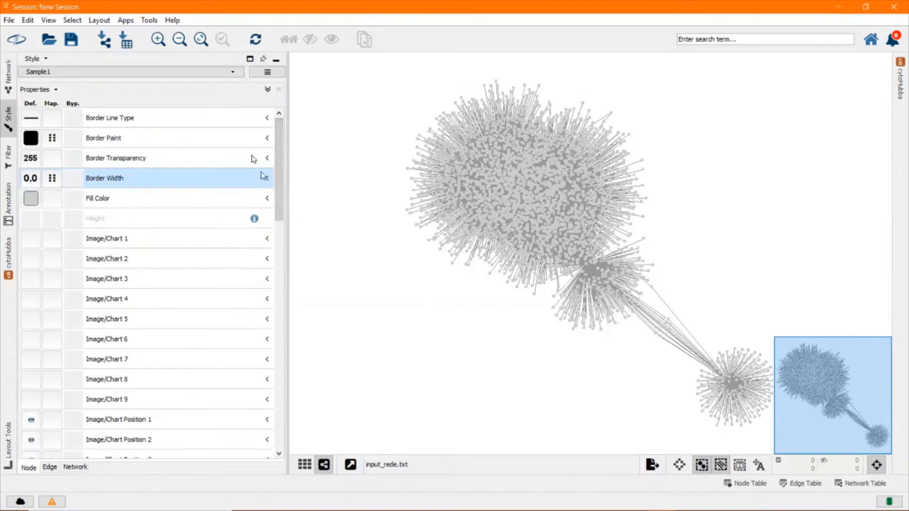
- Turn on the Always Show Graphics Details option for the network view
left_click(28, 20)
mouse_move(48, 20)
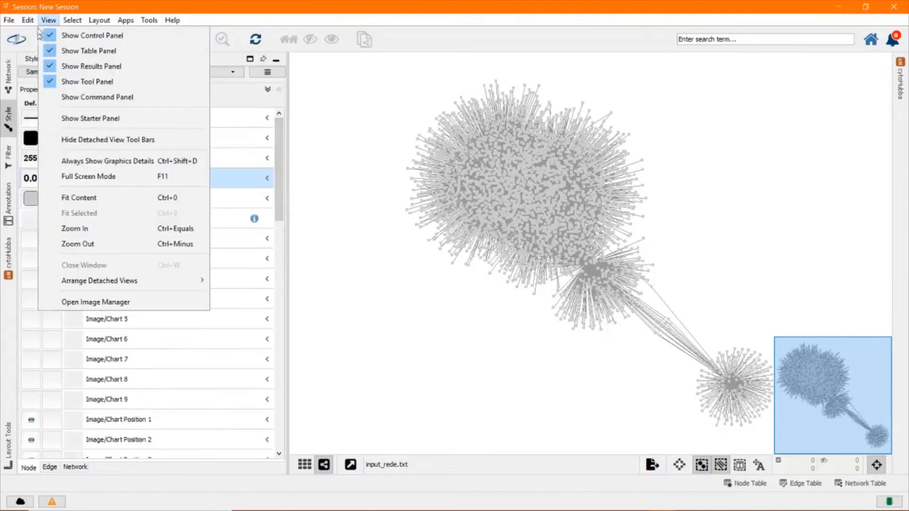
left_click(71, 163)
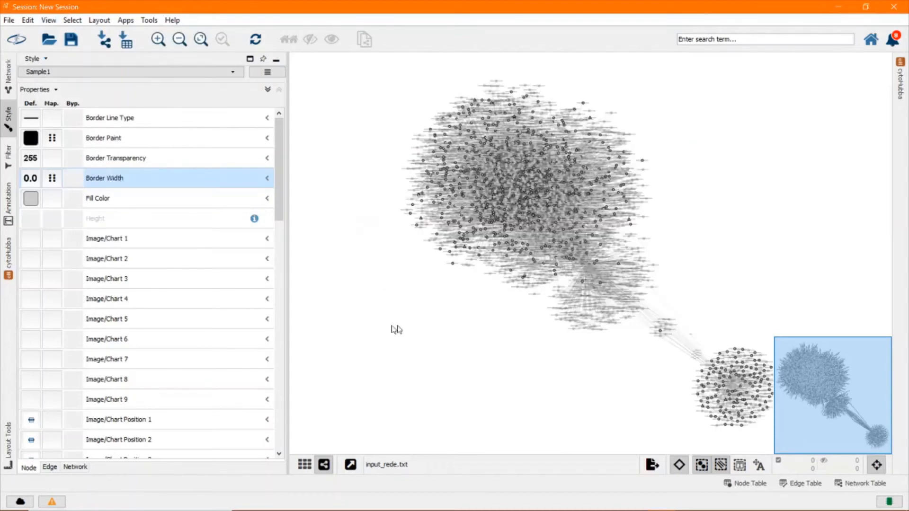
- Set the default node Label Font Size to 1
left_click_drag(281, 213, 285, 395)
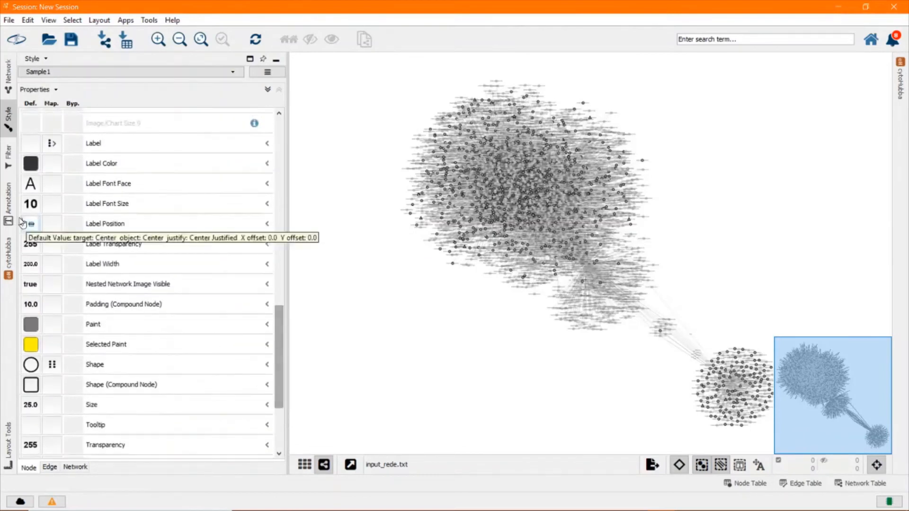
left_click(33, 204)
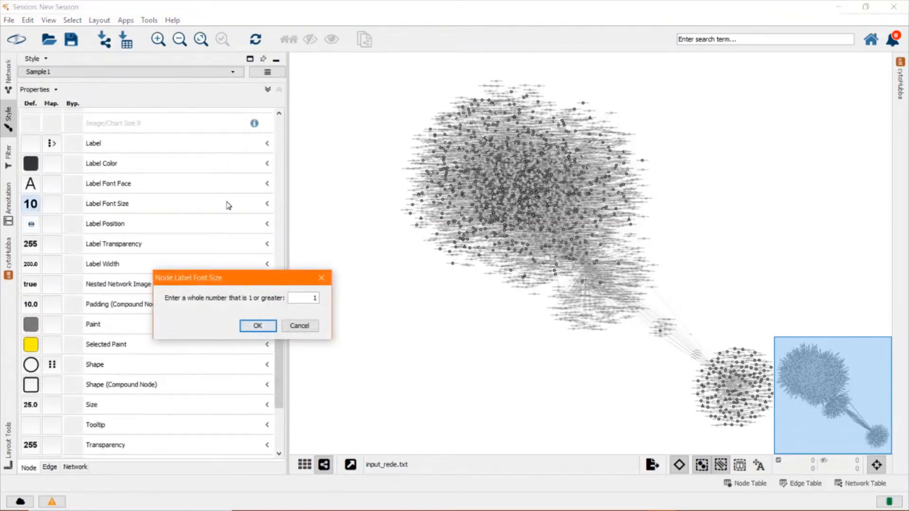
key("Return")
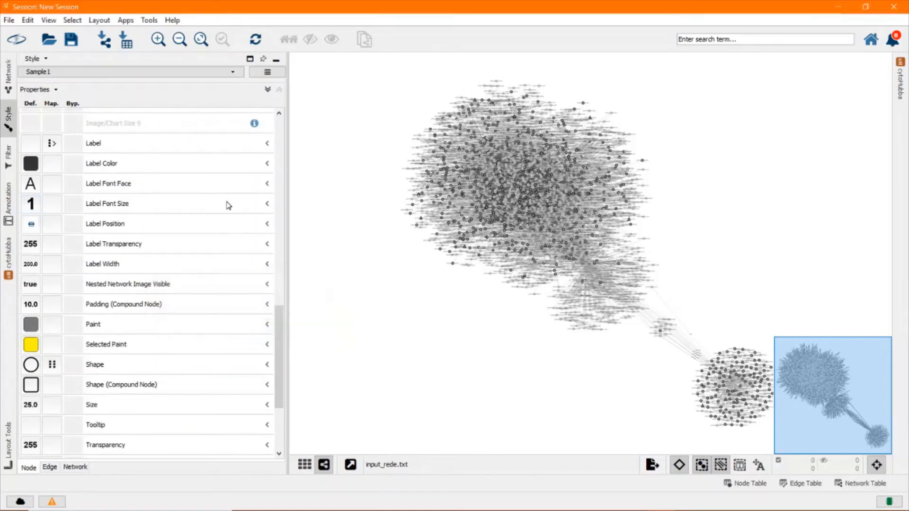
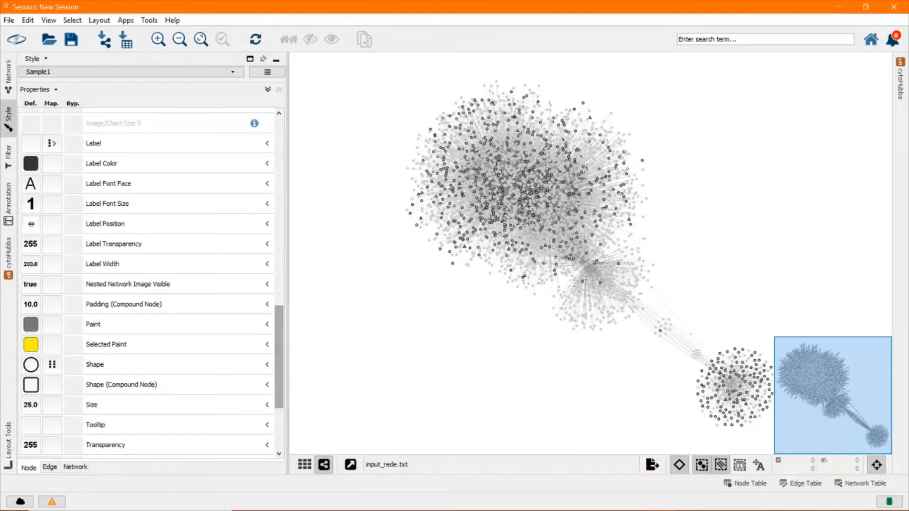
- Map the node Fill Color property to the color column with Discrete Mapping
mouse_move(5, 498)
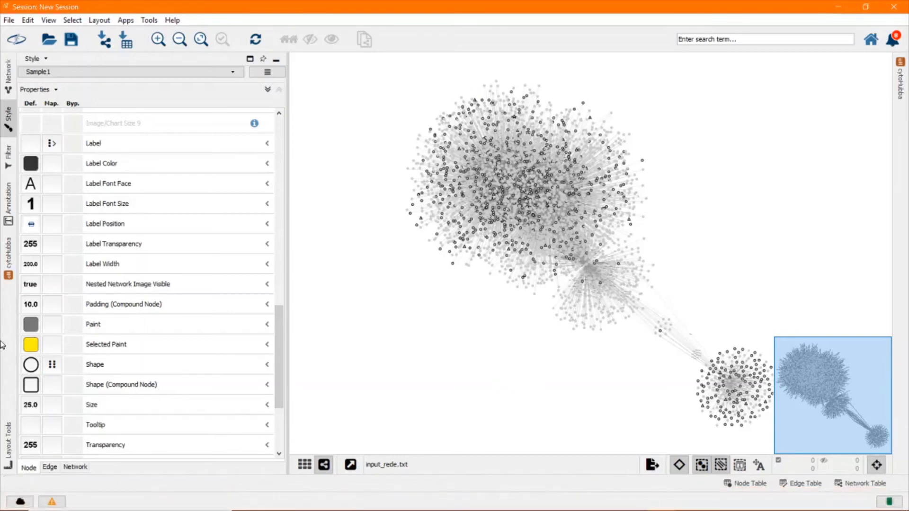
left_click_drag(280, 349, 274, 155)
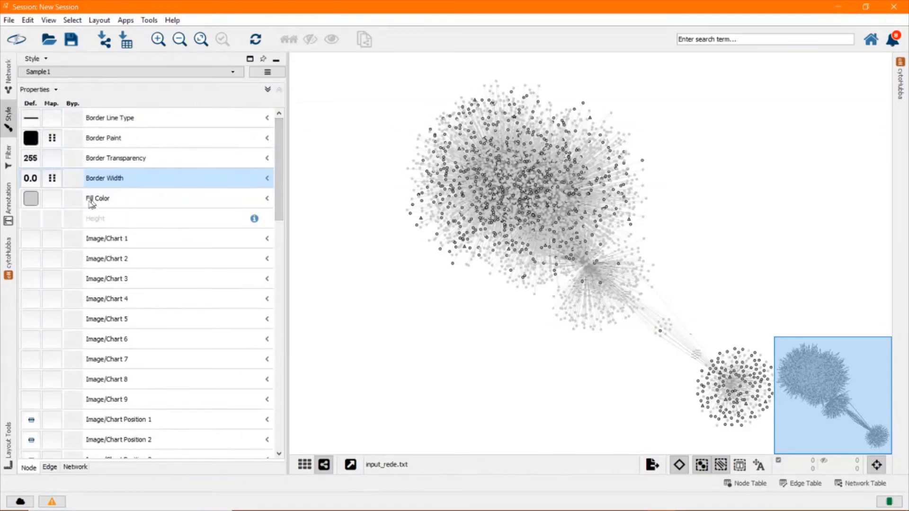
left_click(53, 206)
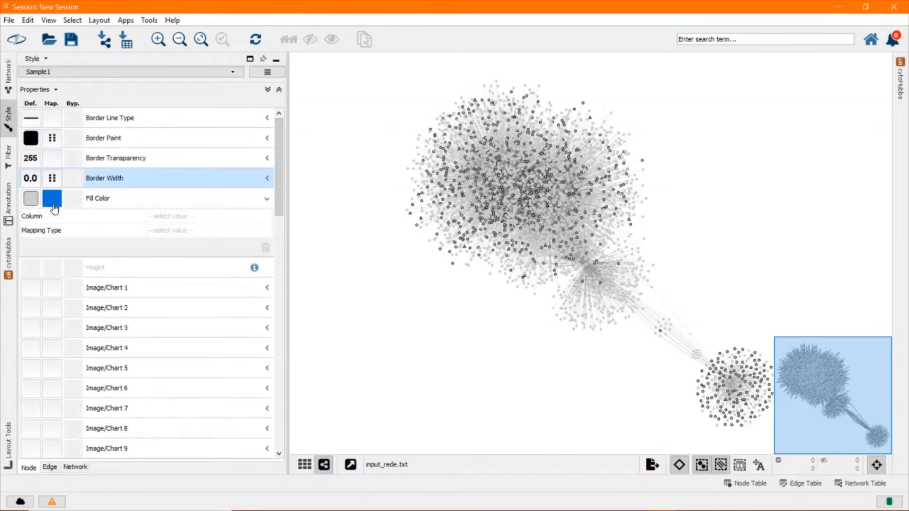
left_click(154, 221)
left_click(165, 230)
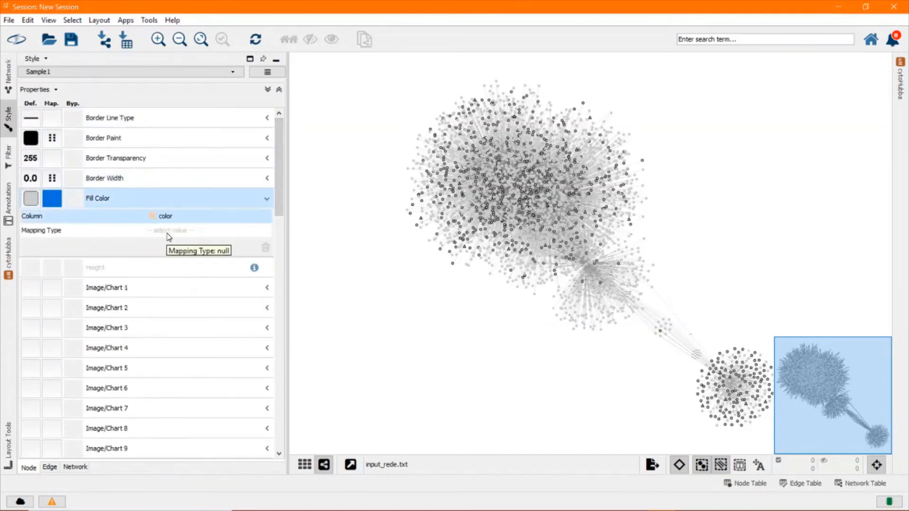
left_click(167, 232)
left_click(168, 245)
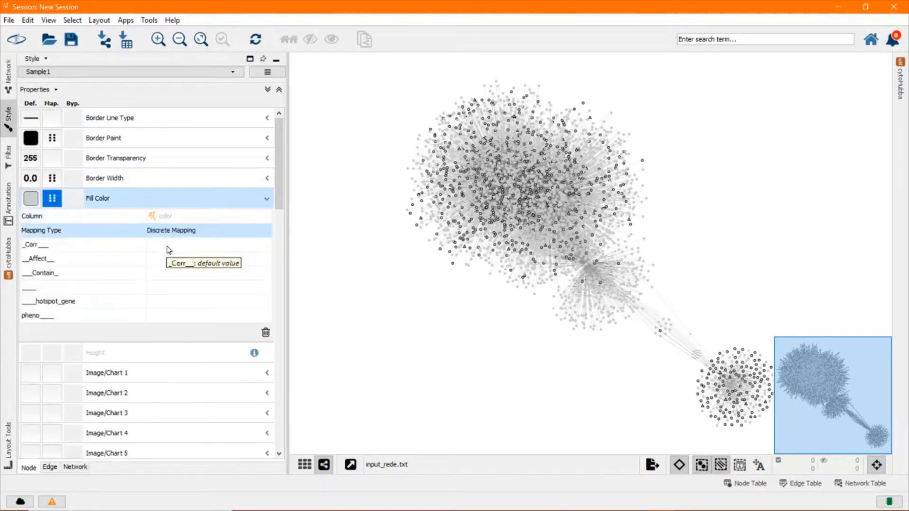
- Set the fill color of the _Corr___ category to green (#00FF00)
left_click(207, 246)
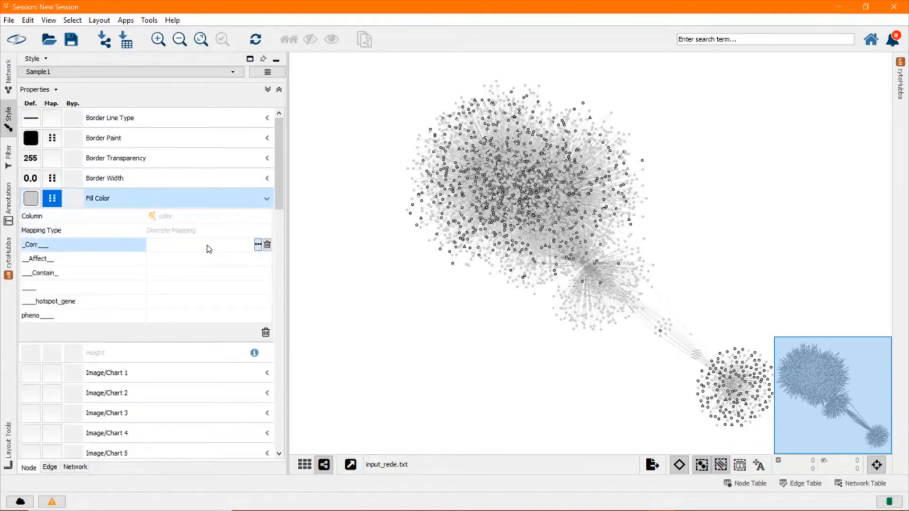
left_click(259, 246)
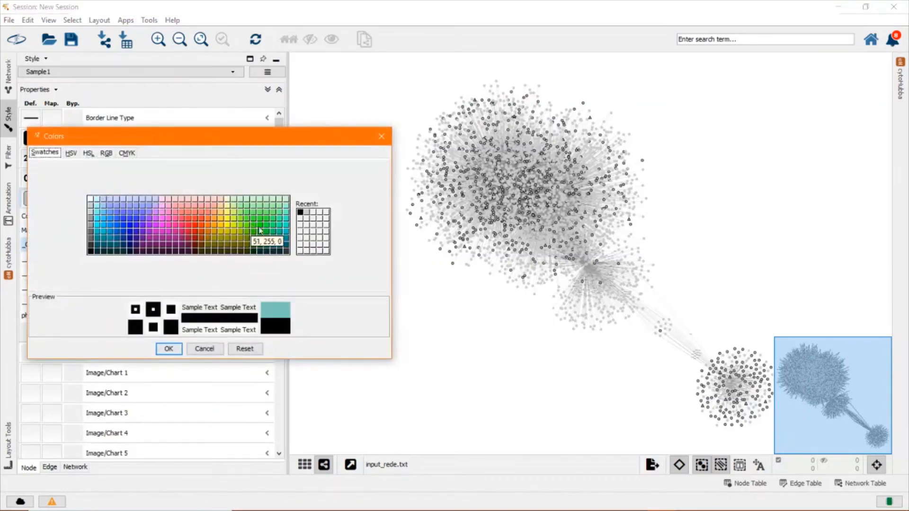
left_click(261, 226)
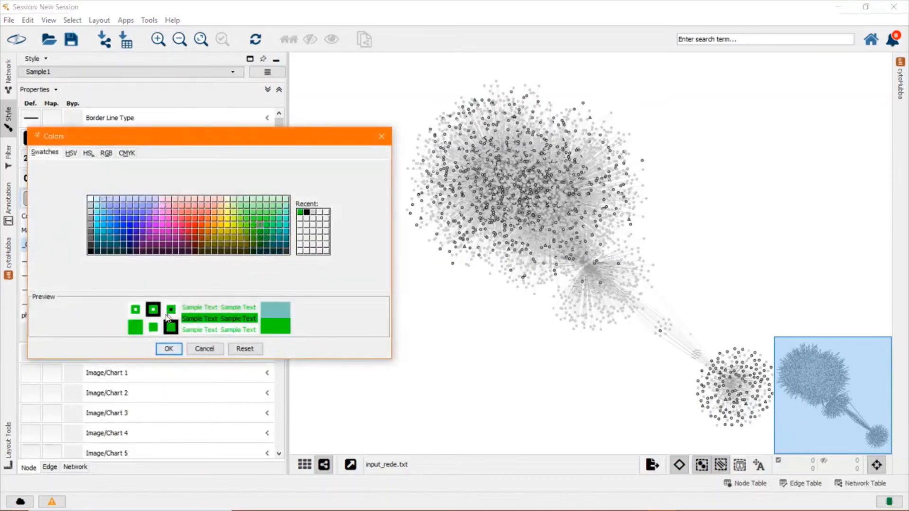
left_click(168, 350)
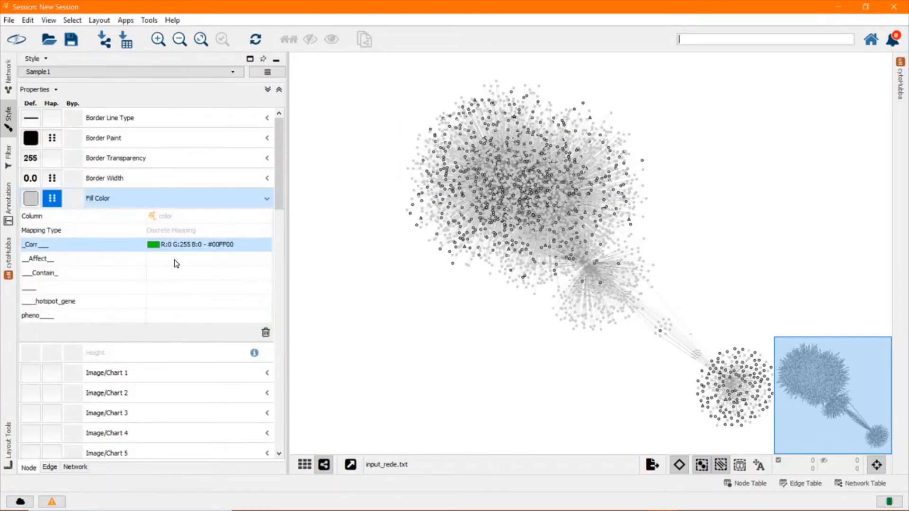
- Set the fill color of the __Affect__ category to red (#FF0000)
left_click(175, 259)
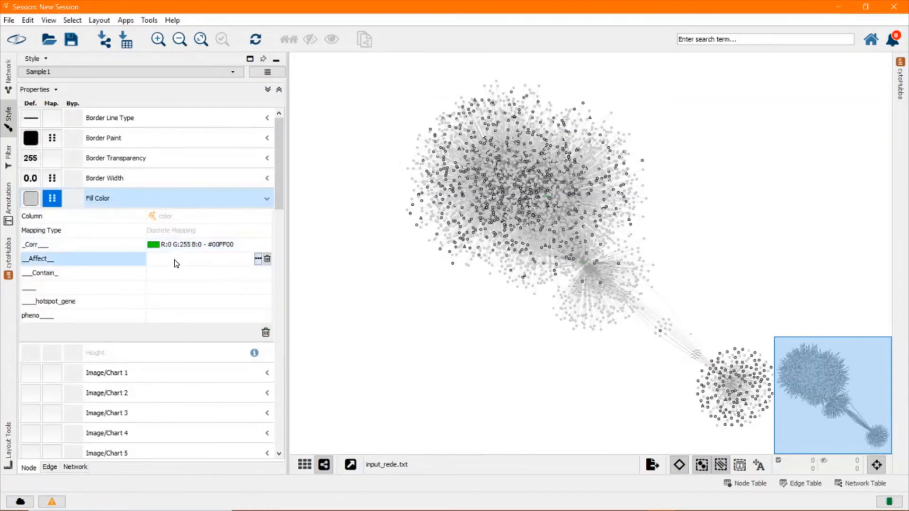
left_click(259, 262)
left_click(201, 239)
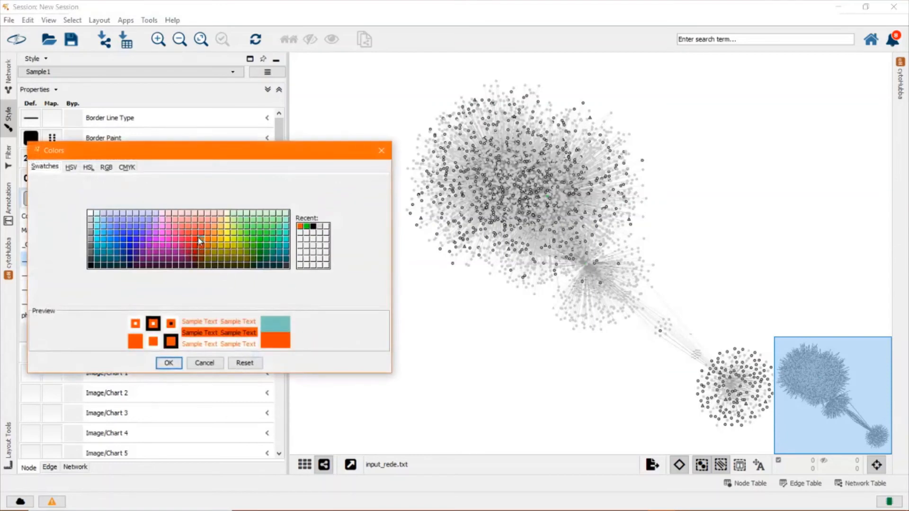
left_click(195, 240)
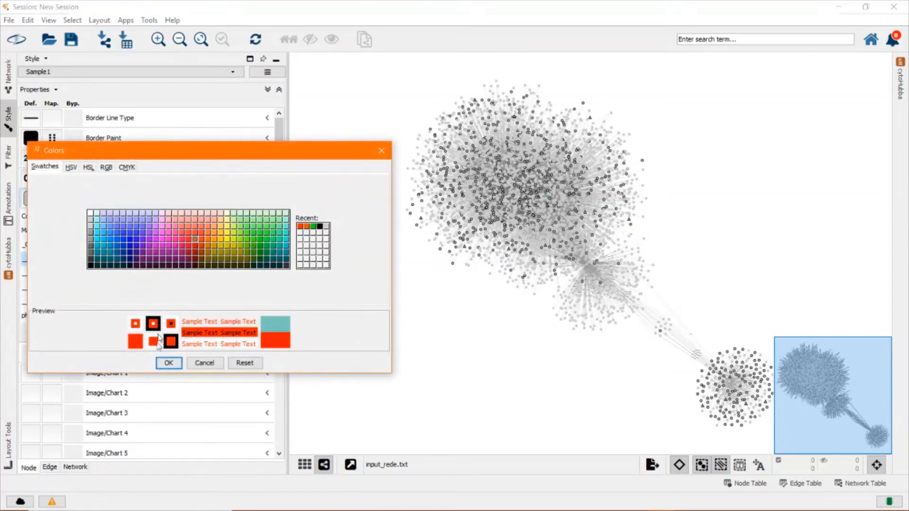
left_click(169, 361)
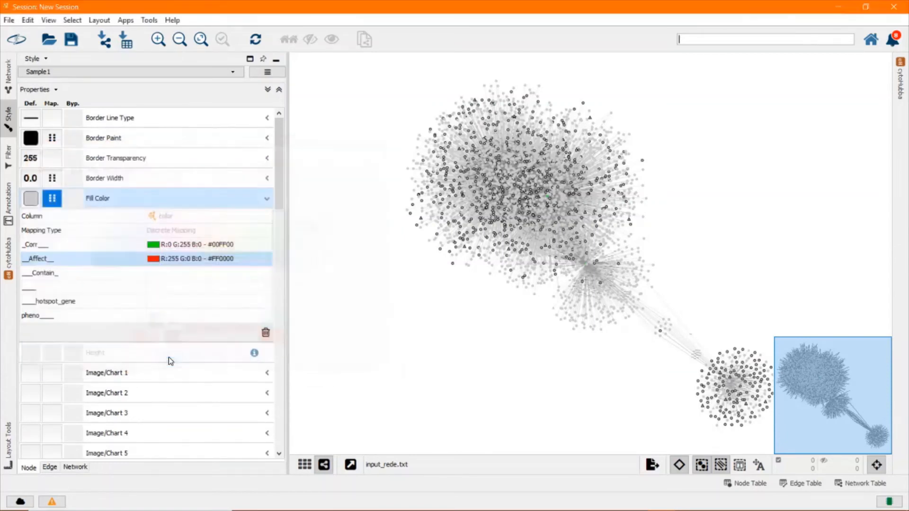
- Set the fill color of the ___Contain_ category to cyan (#00FFFF)
left_click(172, 276)
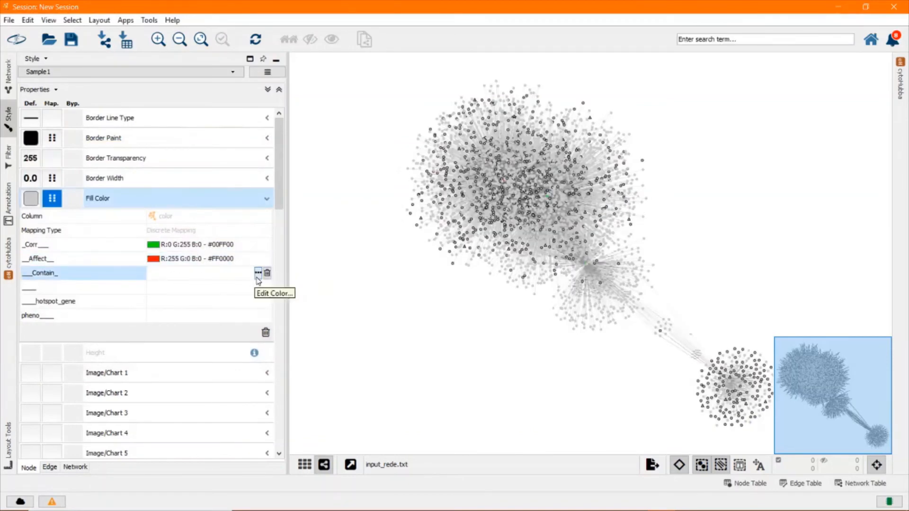
left_click(258, 273)
left_click(95, 256)
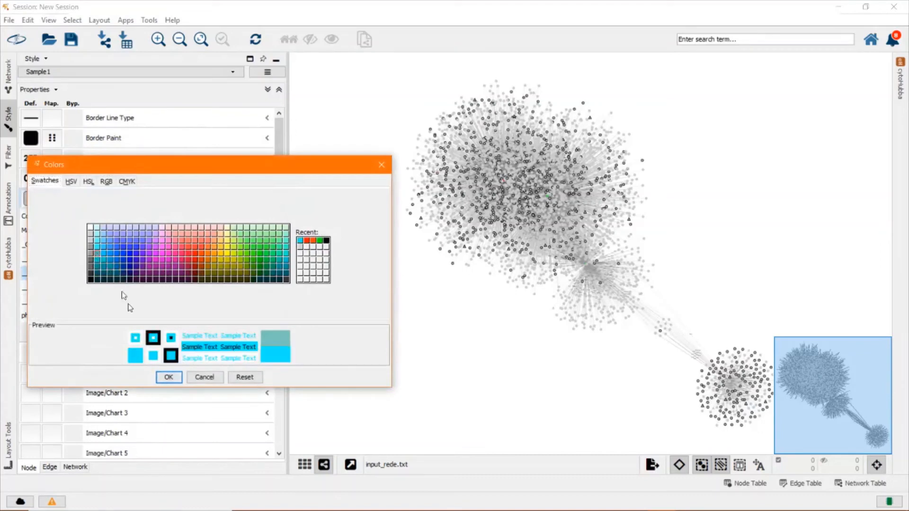
left_click(169, 377)
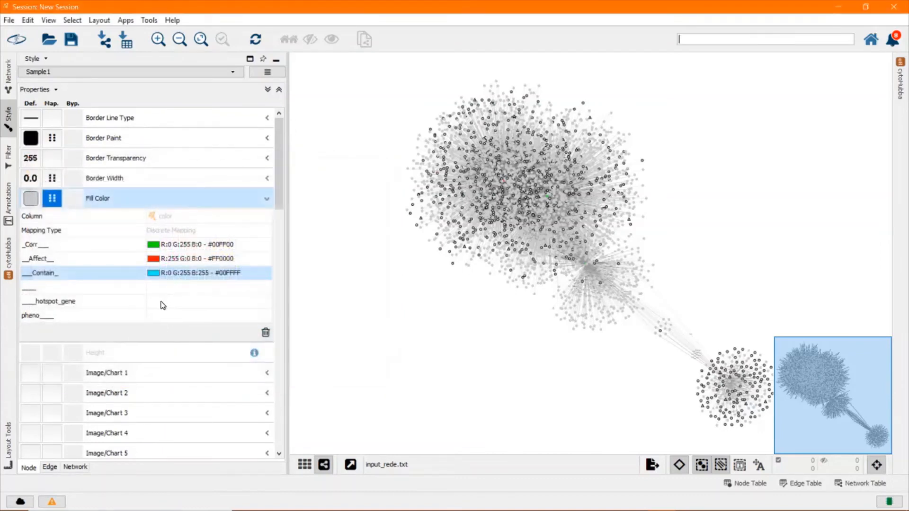
- Set the fill color of the ____hotspot_gene category to dark blue (#000099)
left_click(163, 303)
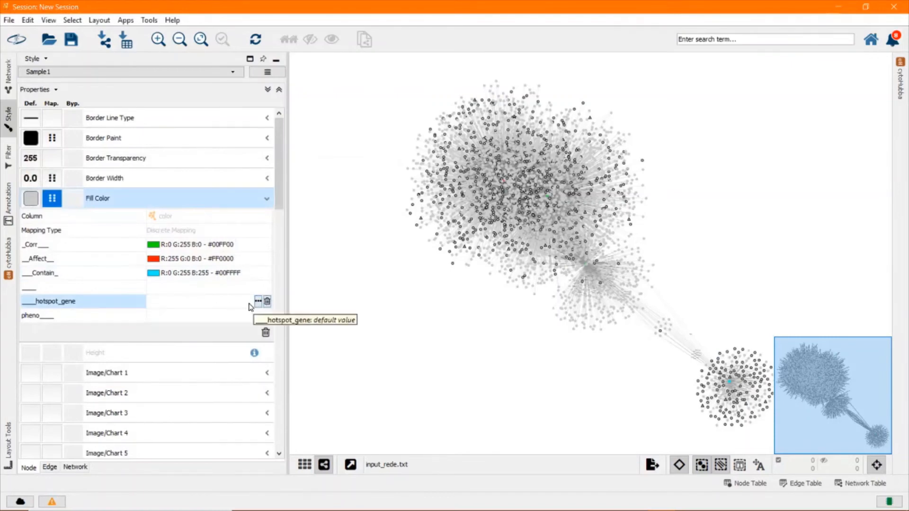
left_click(258, 302)
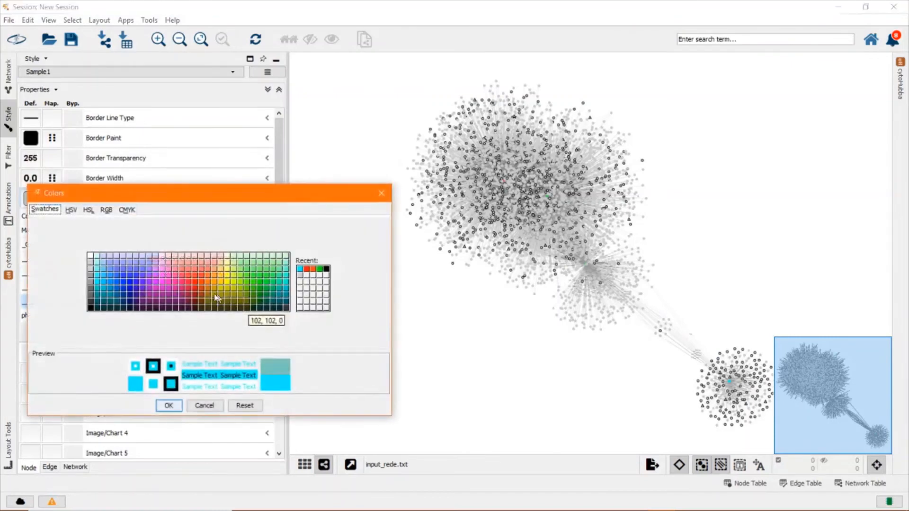
left_click(129, 295)
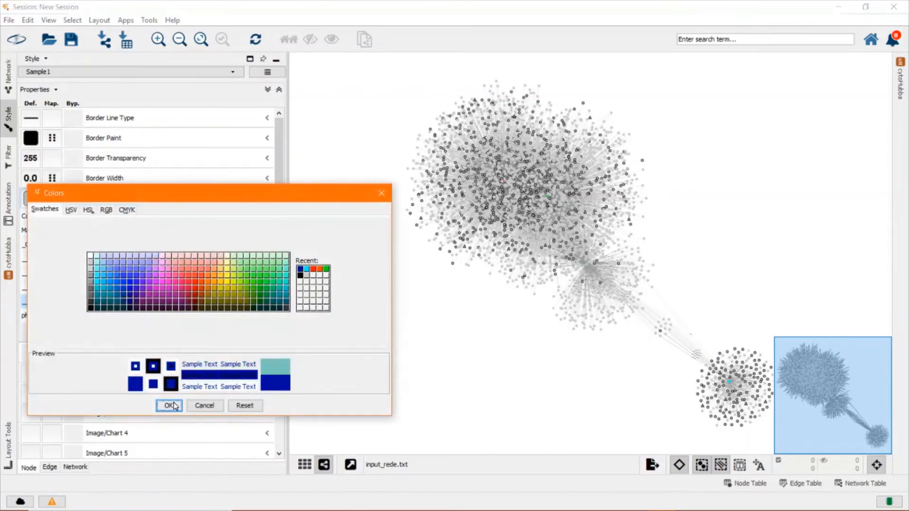
left_click(169, 406)
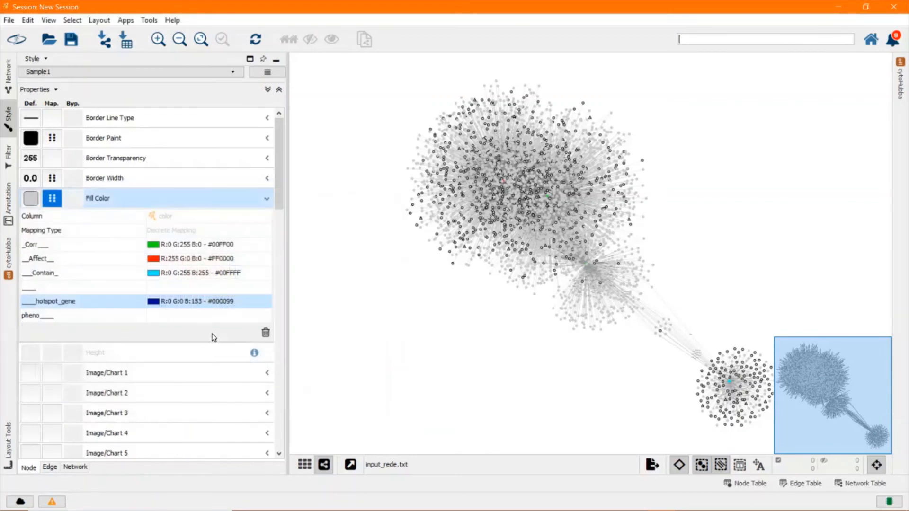
- Set the fill color of the pheno____ category to orange (#FF6600) and collapse the Fill Color mapping
left_click(188, 320)
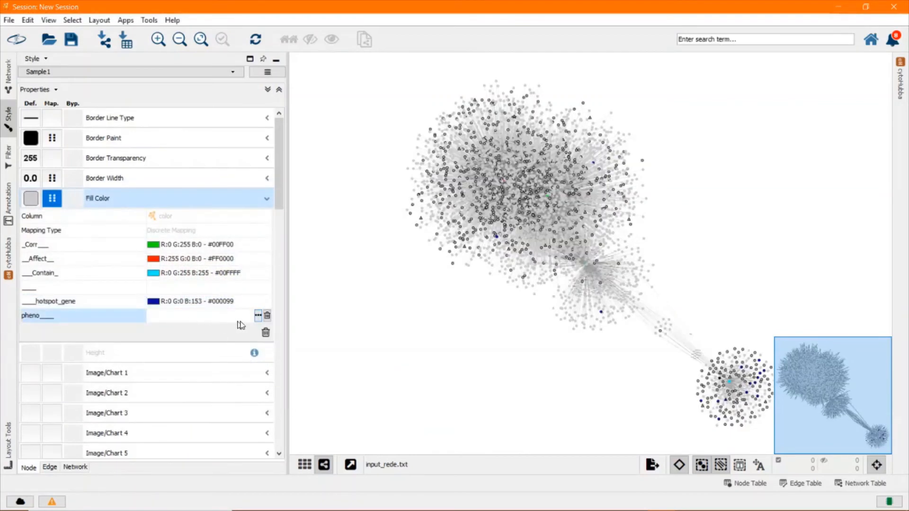
left_click(258, 316)
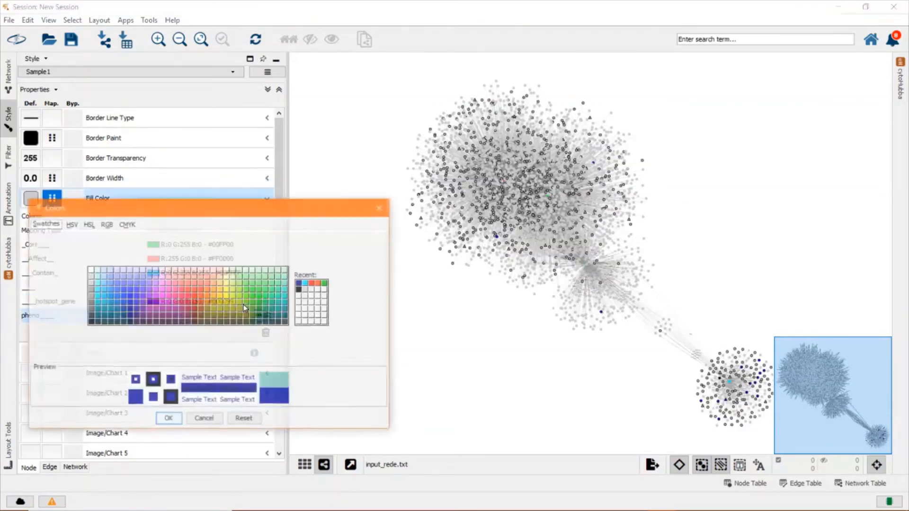
left_click(208, 298)
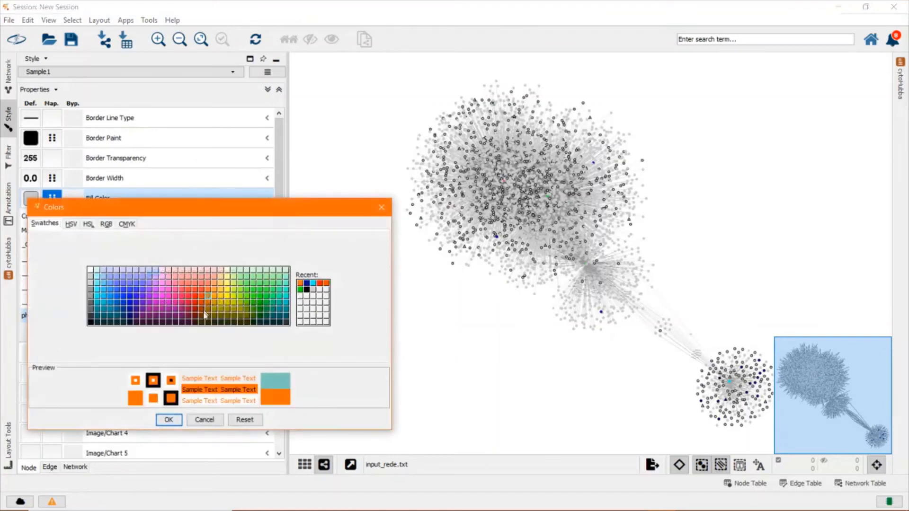
left_click(170, 420)
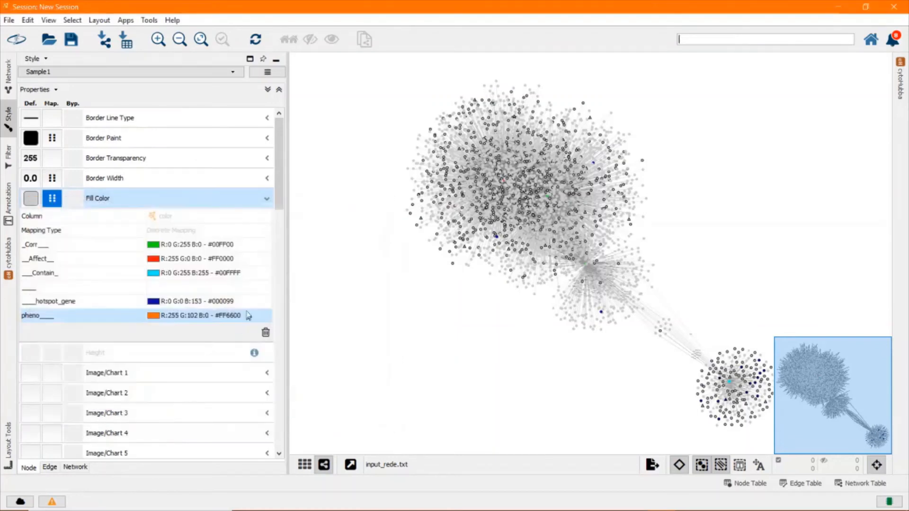
left_click(272, 201)
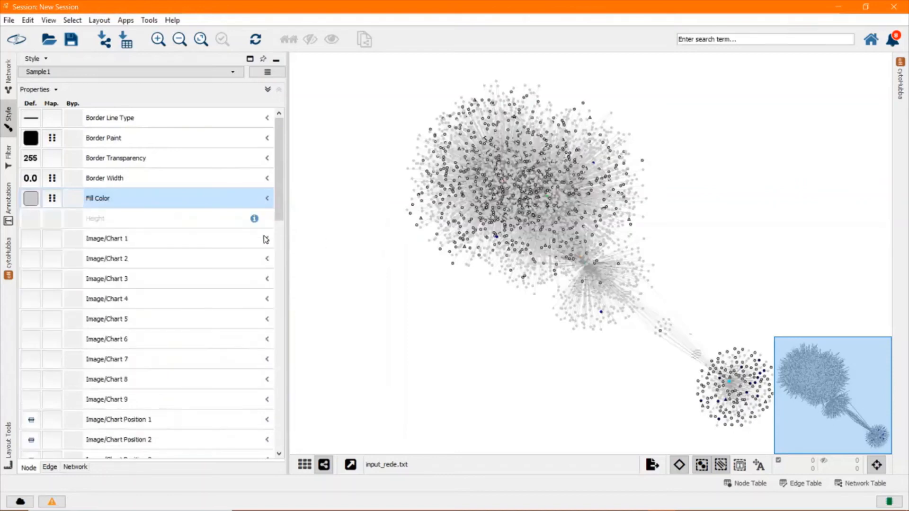
- Map the node Size property to the size column with Discrete Mapping
scroll(264, 246, "down", 5)
scroll(260, 269, "down", 8)
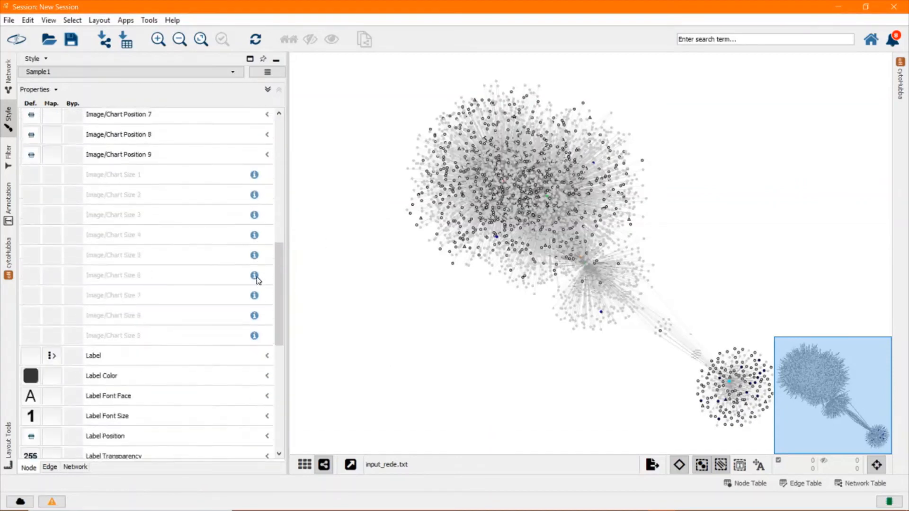
scroll(259, 281, "down", 6)
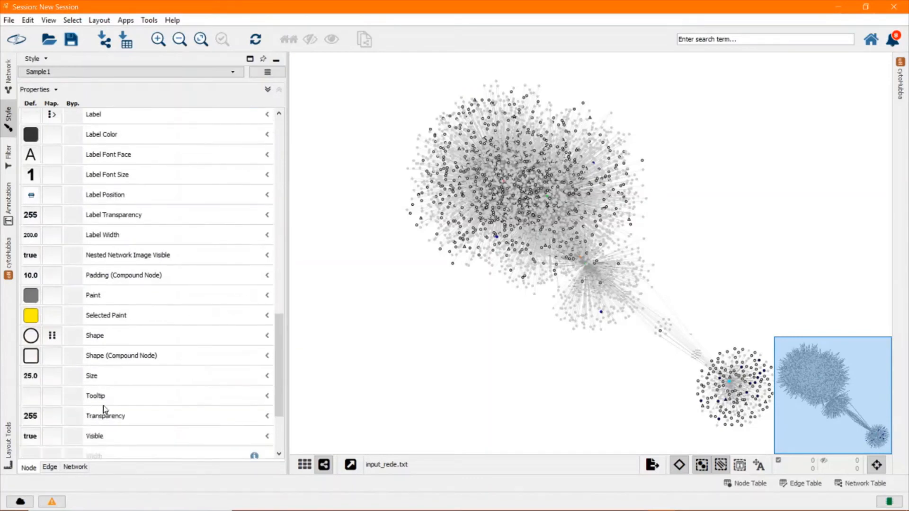
left_click(53, 379)
left_click(222, 393)
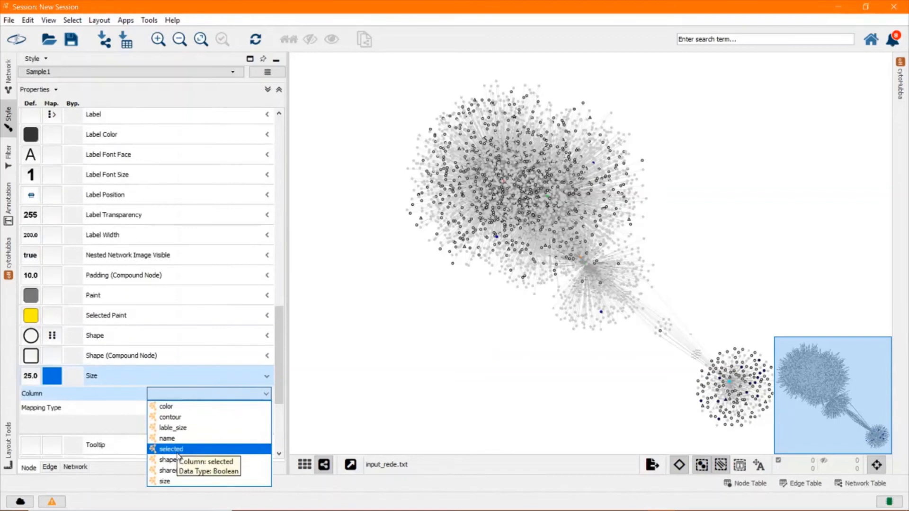
left_click(170, 481)
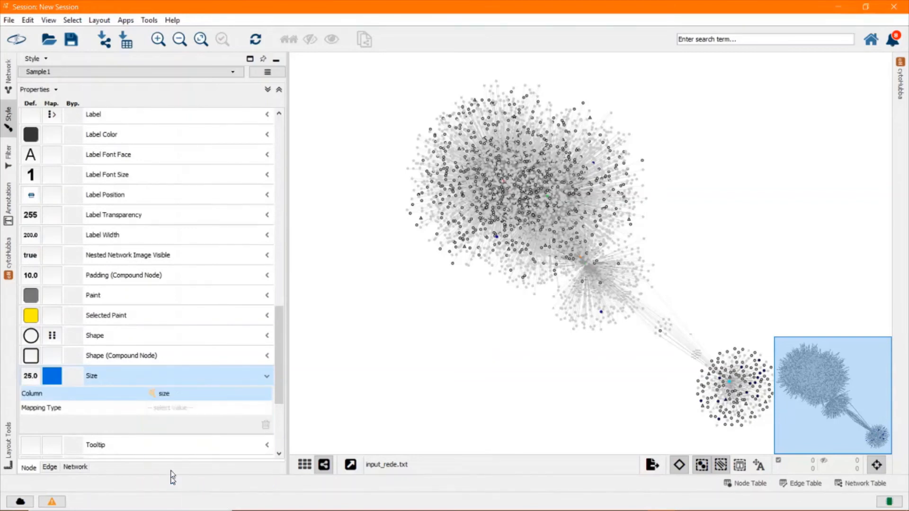
left_click(181, 409)
left_click(189, 419)
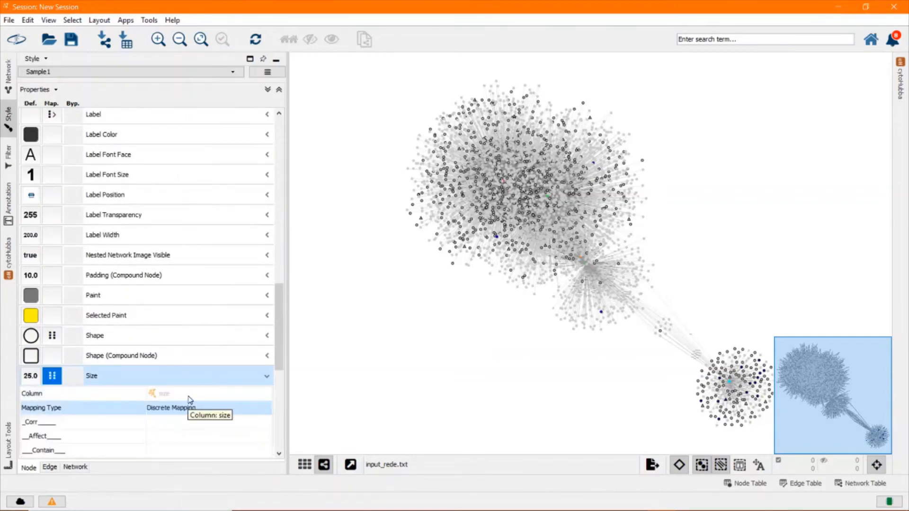
- Set the node size of the ___Contain___, __Affect____ and _Corr_____ categories to 200 each
scroll(172, 430, "down", 1)
left_click(169, 426)
type("200")
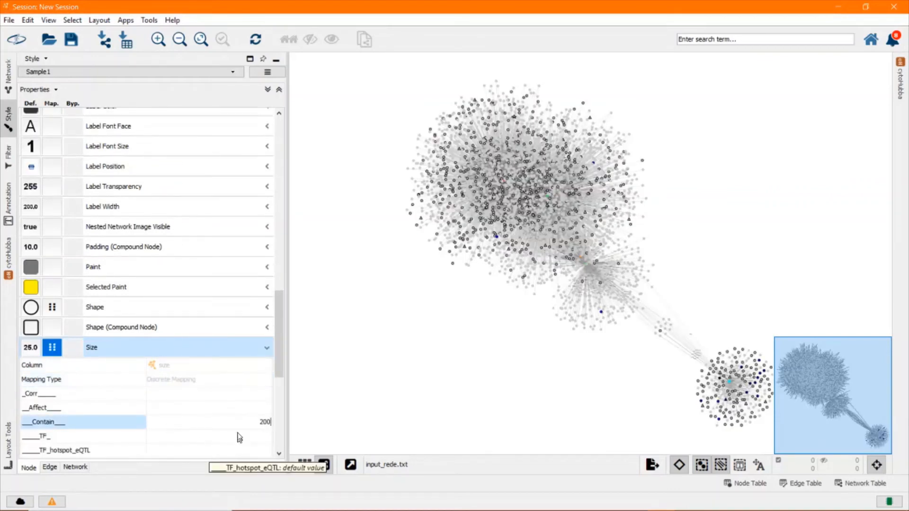
left_click(249, 399)
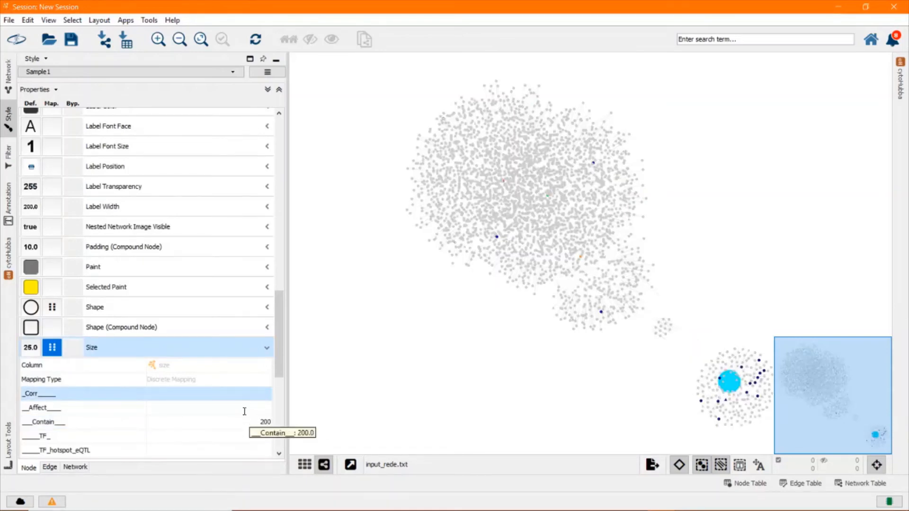
left_click(244, 410)
key("Return")
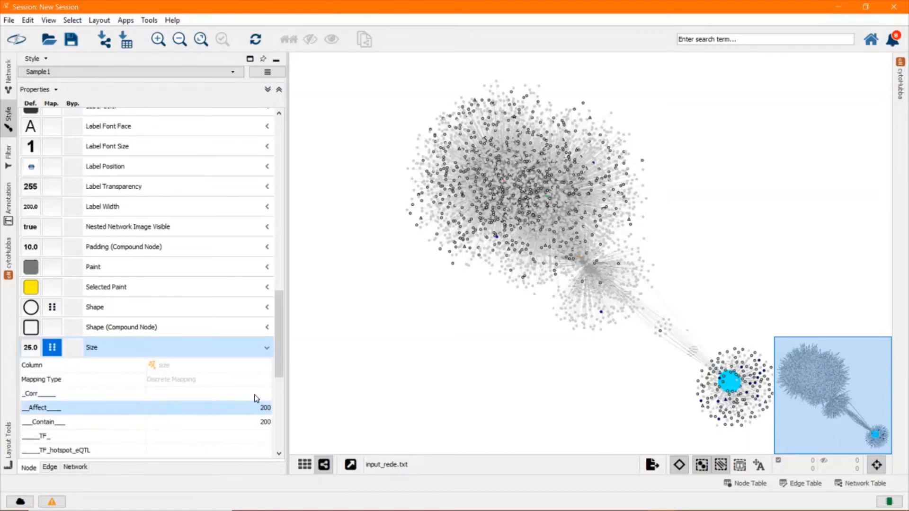
left_click(256, 394)
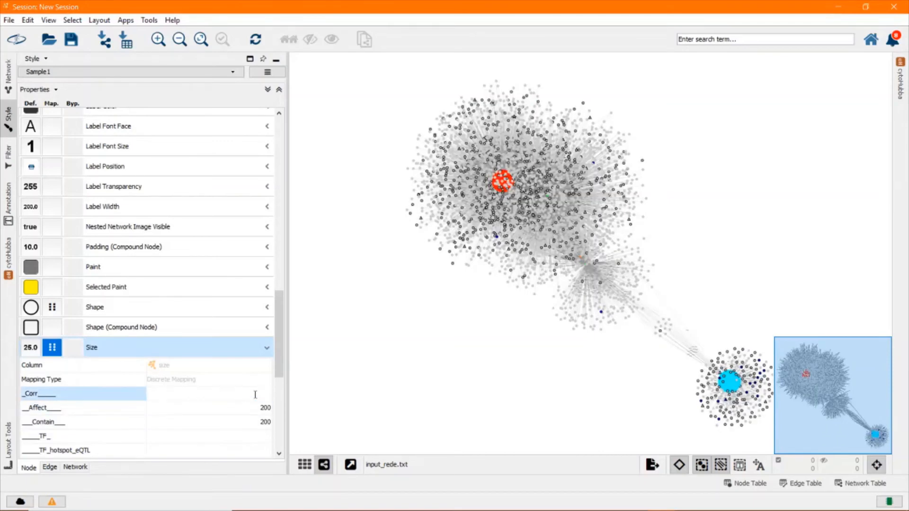
type("200")
key("Return")
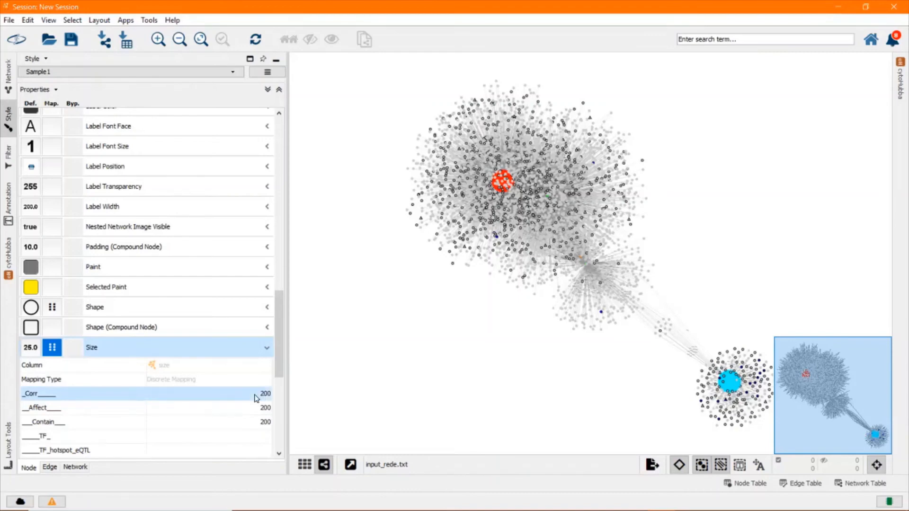
- Set the node size of the _____TF_, _____TF_hotspot_eQTL and ______hotspot_eQTL categories to 70 each
scroll(256, 395, "down", 1)
left_click(259, 394)
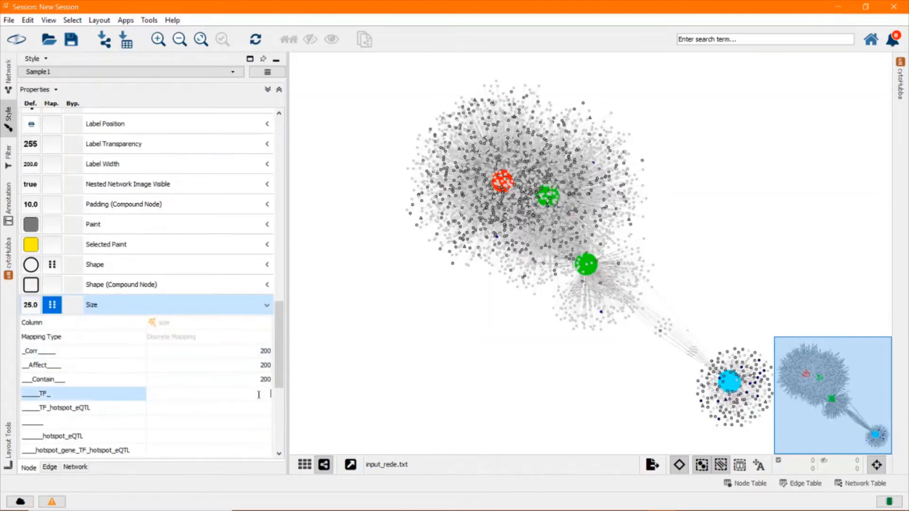
type("70")
key("Return")
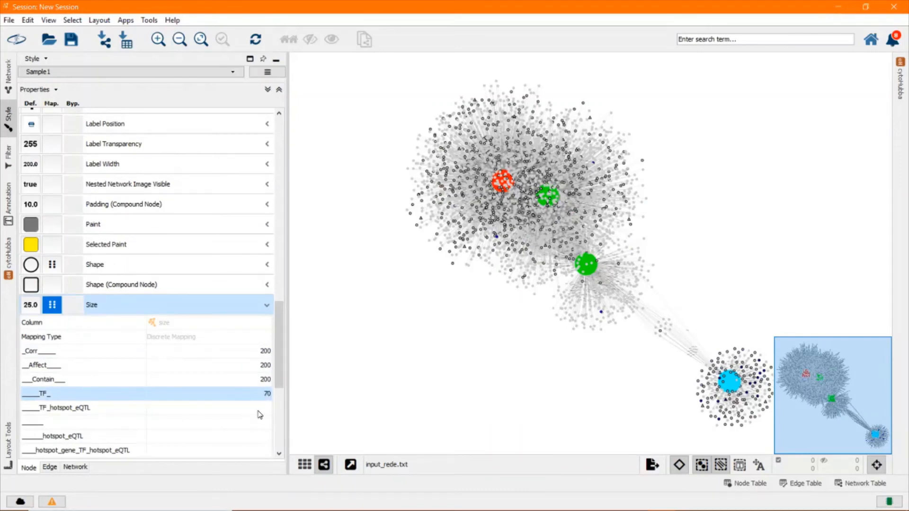
left_click(258, 411)
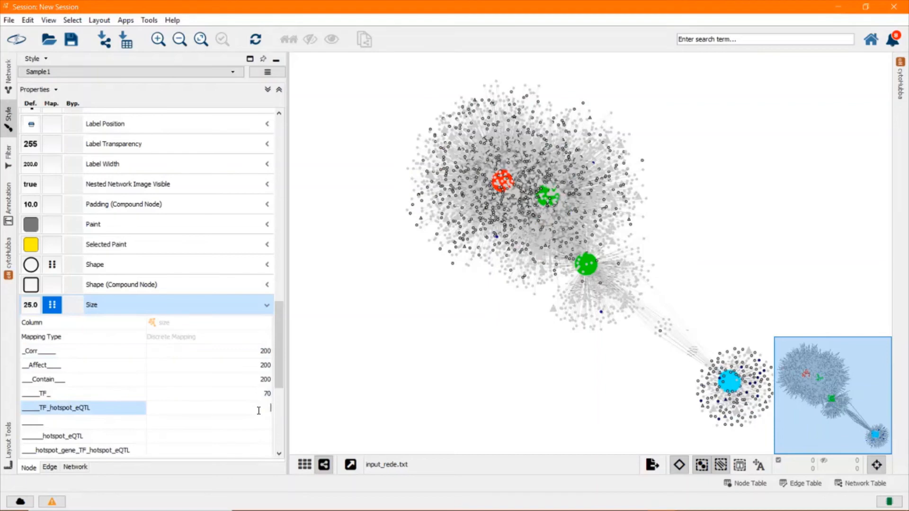
key("Return")
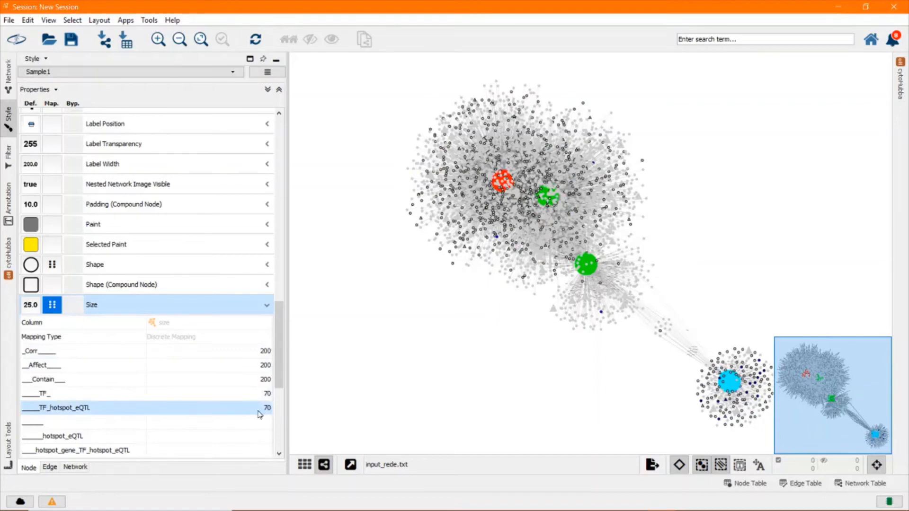
left_click(256, 438)
type("70")
key("Return")
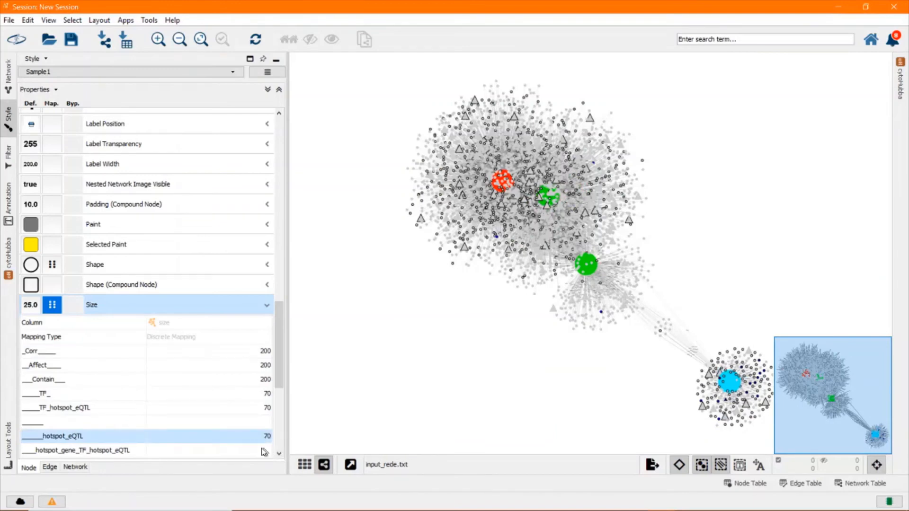
- Set the node size of the ____hotspot_gene__hotspot_eQTL, ____hotspot_gene_TF_hotspot_eQTL and ____hotspot_gene__ categories to 70 each
scroll(262, 453, "down", 1)
left_click(261, 448)
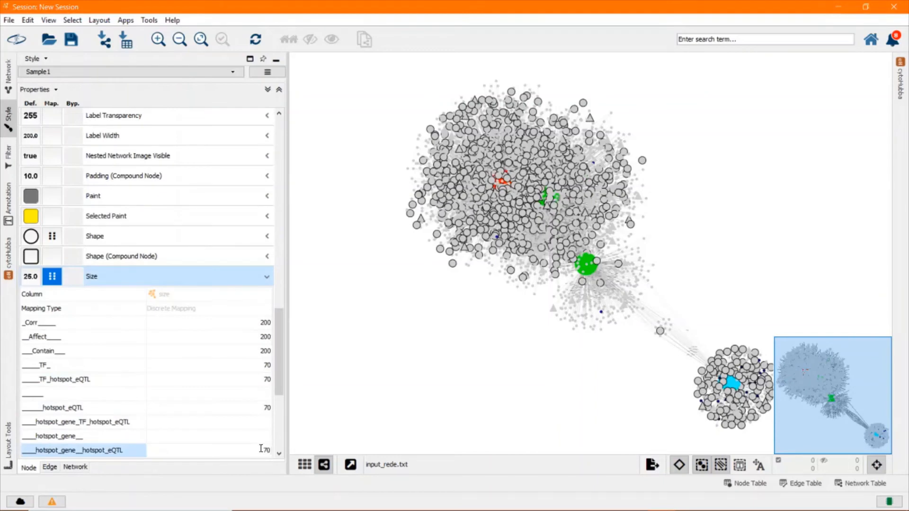
left_click(263, 419)
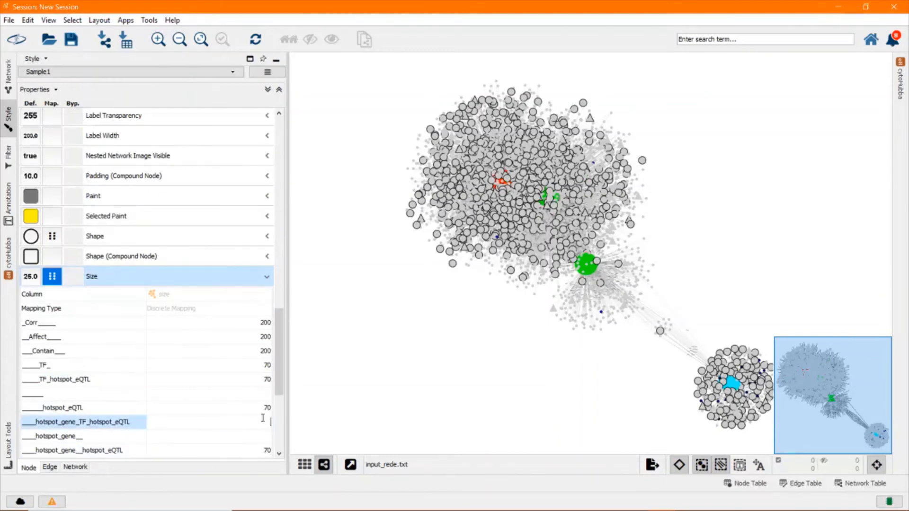
type("70")
left_click(267, 435)
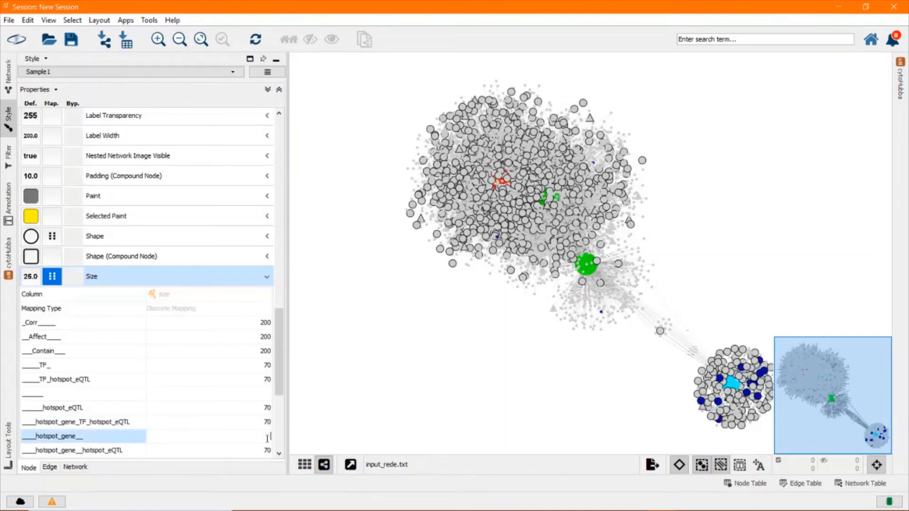
type("70")
- Set the node size of the pheno______ category to 300
left_click_drag(280, 342, 295, 387)
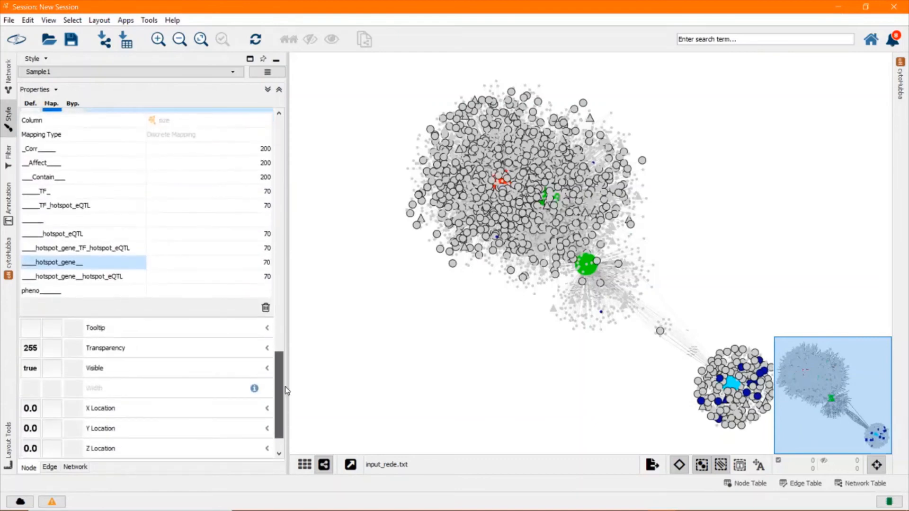
left_click(260, 297)
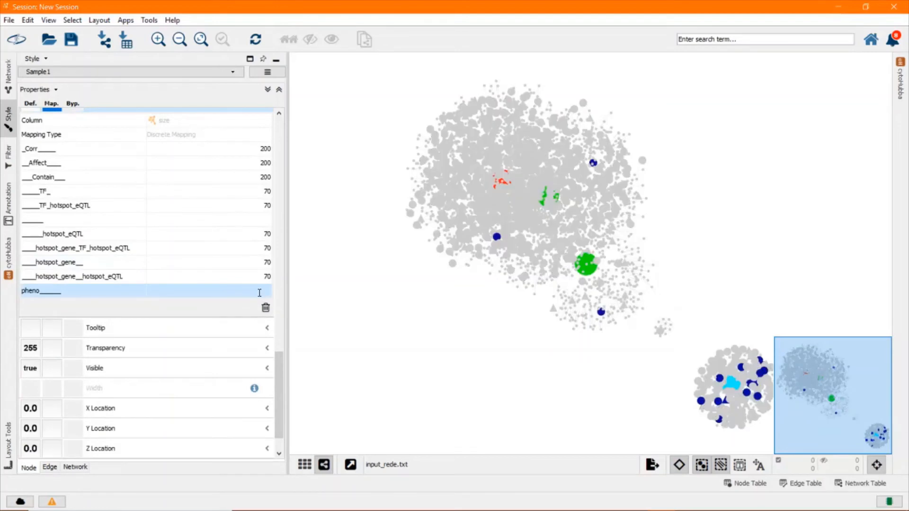
left_click(260, 293)
type("300")
key("Return")
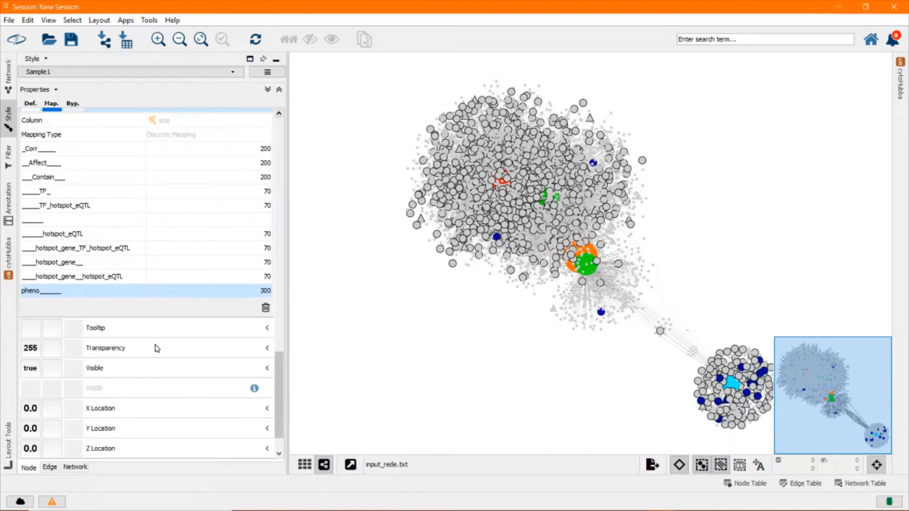
scroll(156, 349, "down", 2)
scroll(157, 357, "up", 10)
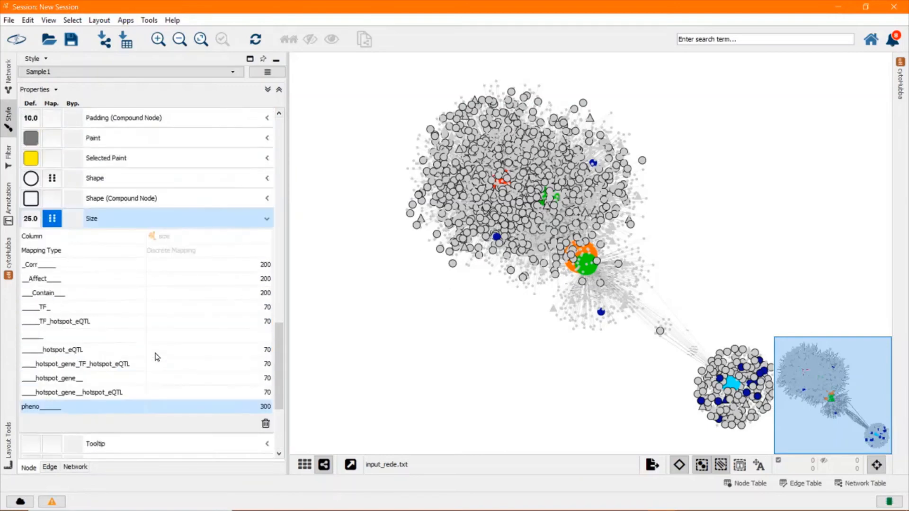
scroll(156, 355, "up", 3)
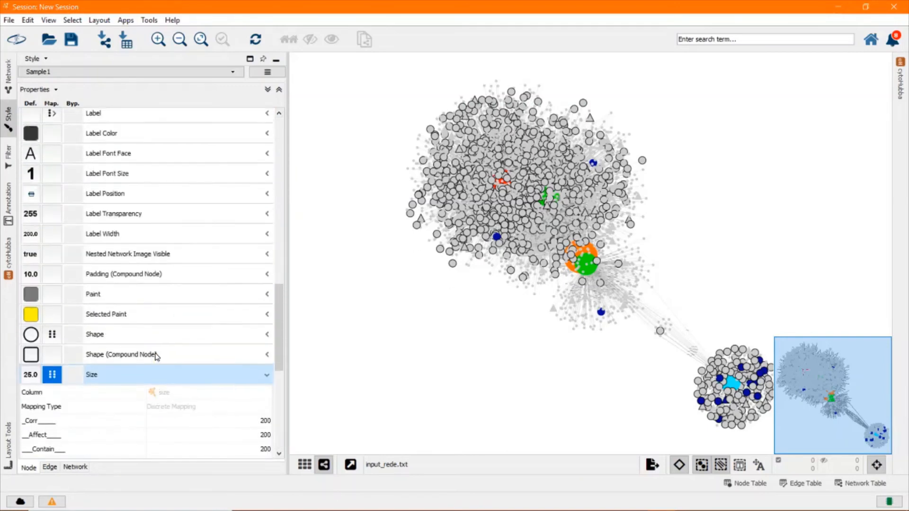
- Map the node label font size to the lable_size column using a discrete mapping
left_click(46, 171)
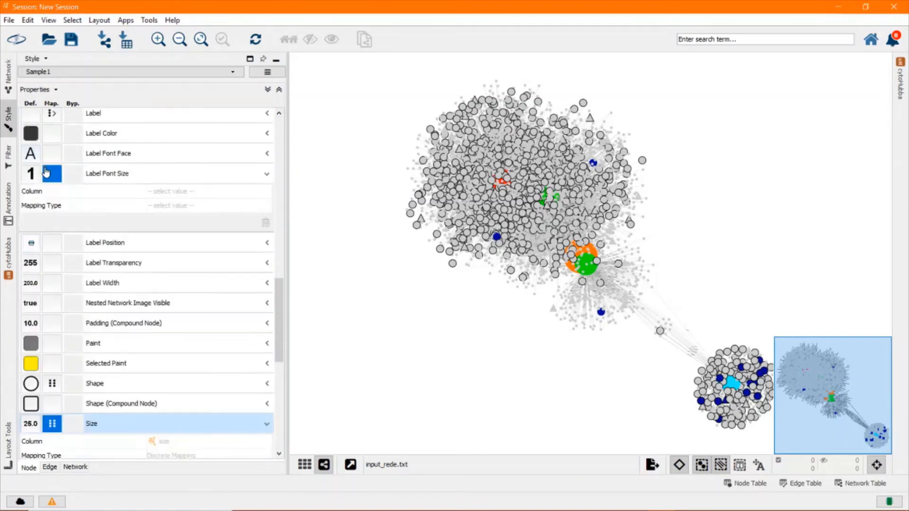
left_click(172, 190)
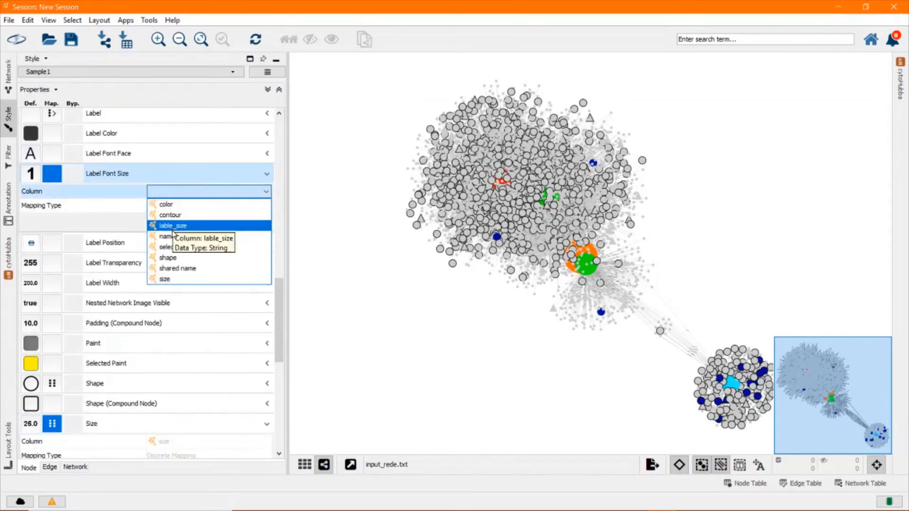
left_click(173, 231)
left_click(172, 206)
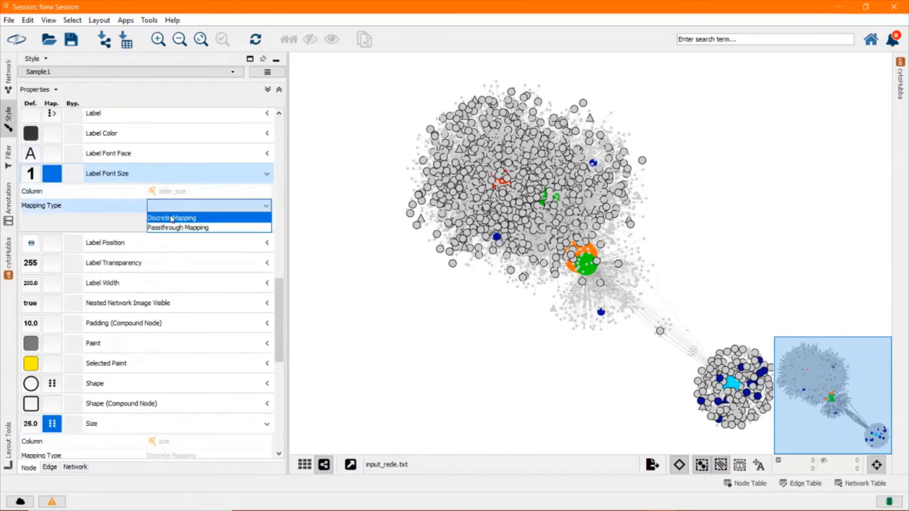
left_click(172, 218)
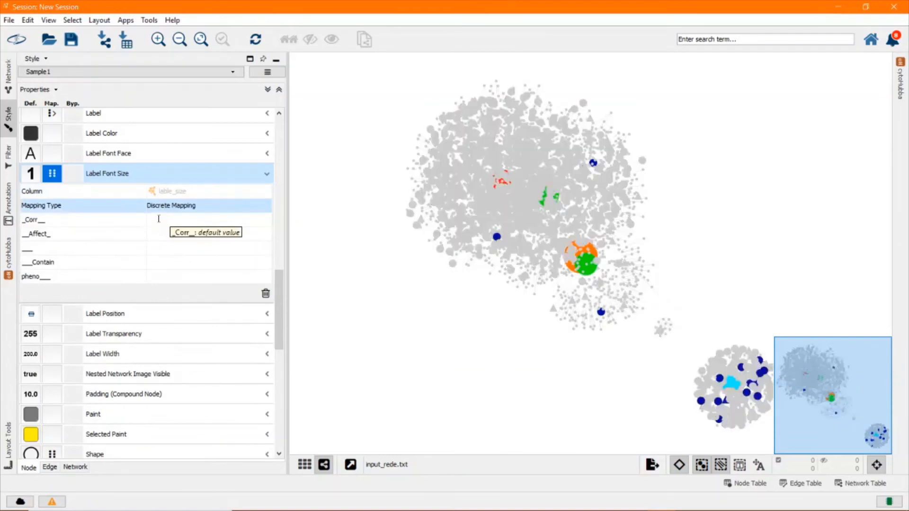
- Set the label font size of the _Corr__, __Affect_ and ___Contain categories to 70 each
left_click(159, 220)
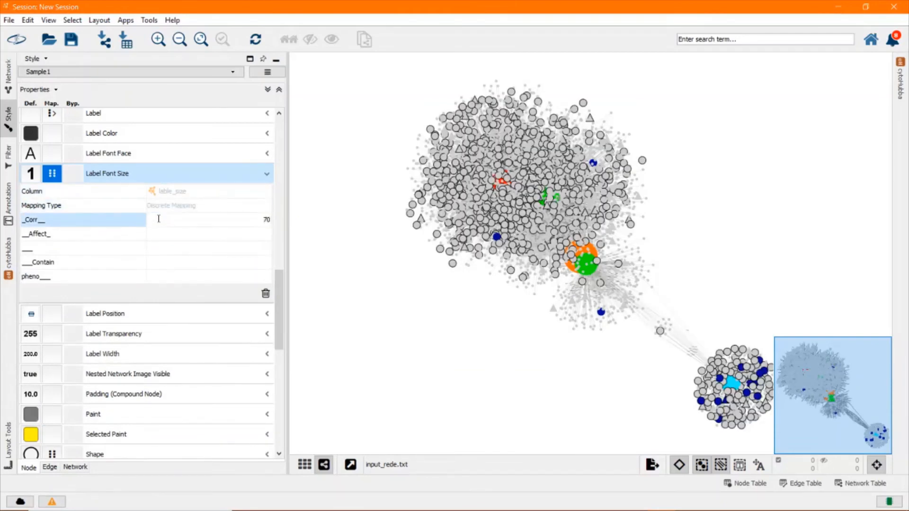
left_click(227, 233)
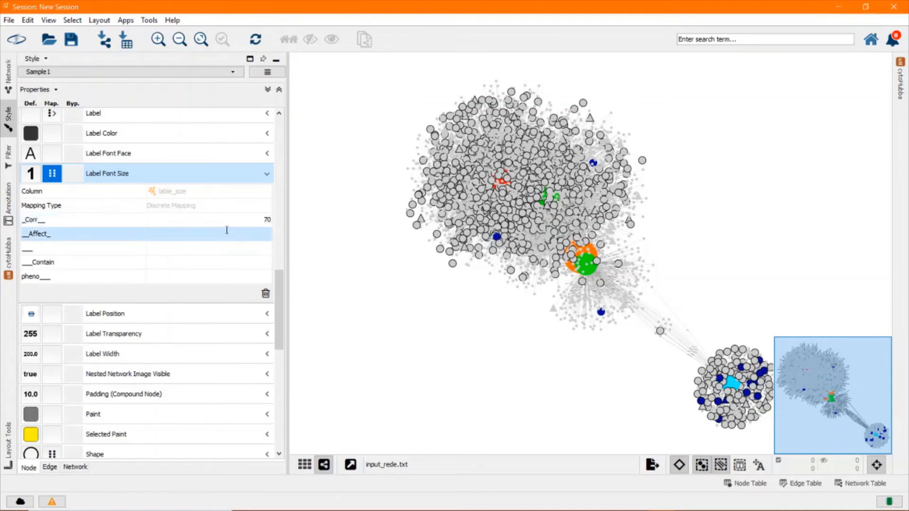
left_click(227, 230)
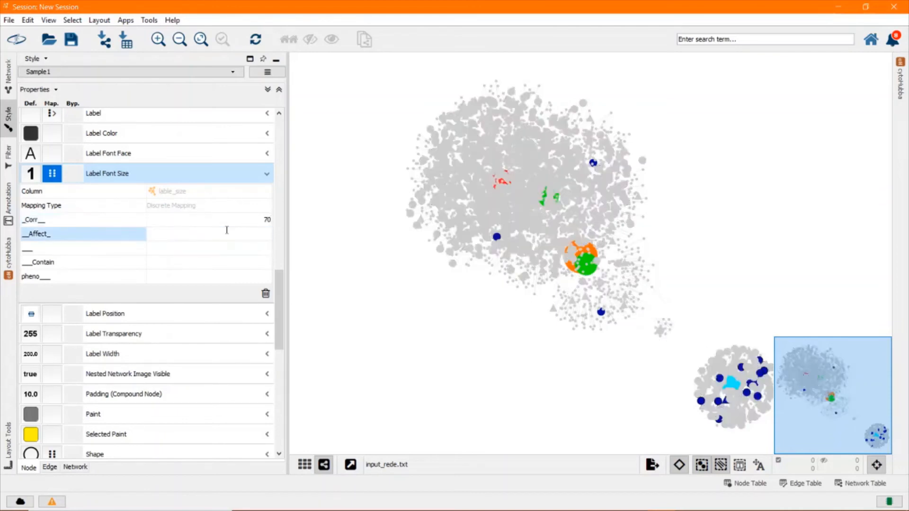
type("70")
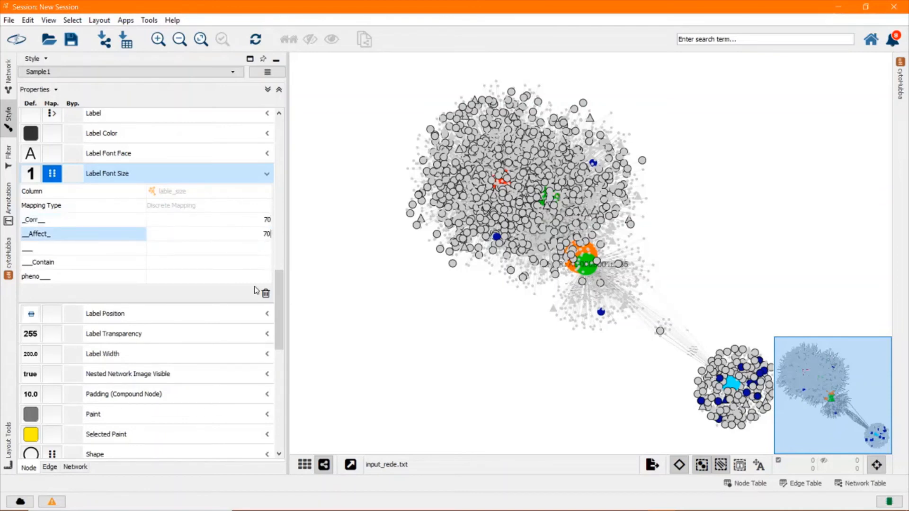
left_click(264, 265)
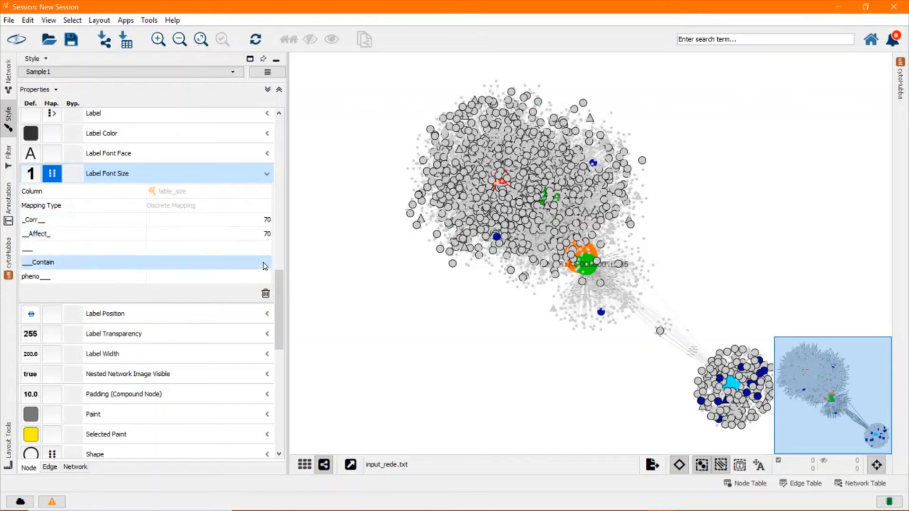
left_click(264, 262)
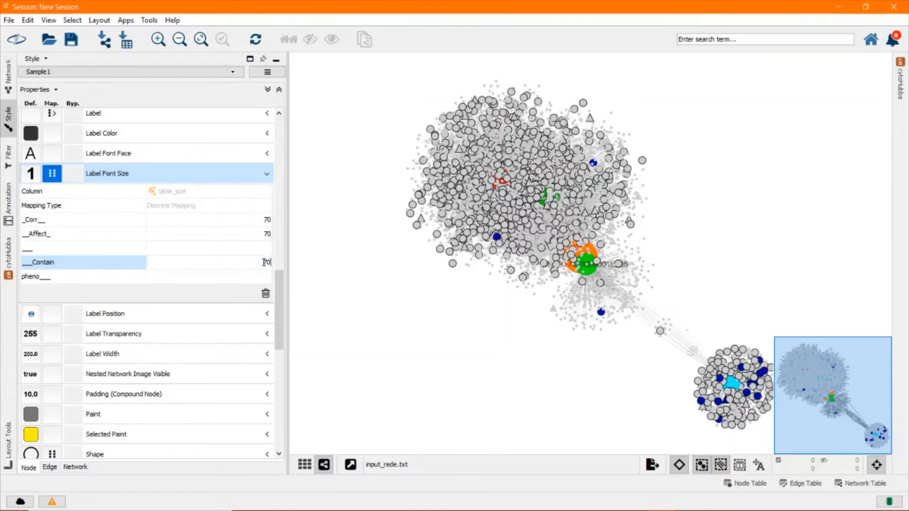
type("70")
- Set the label font size of the pheno___ category to 100 and collapse the Label Font Size property
left_click(260, 280)
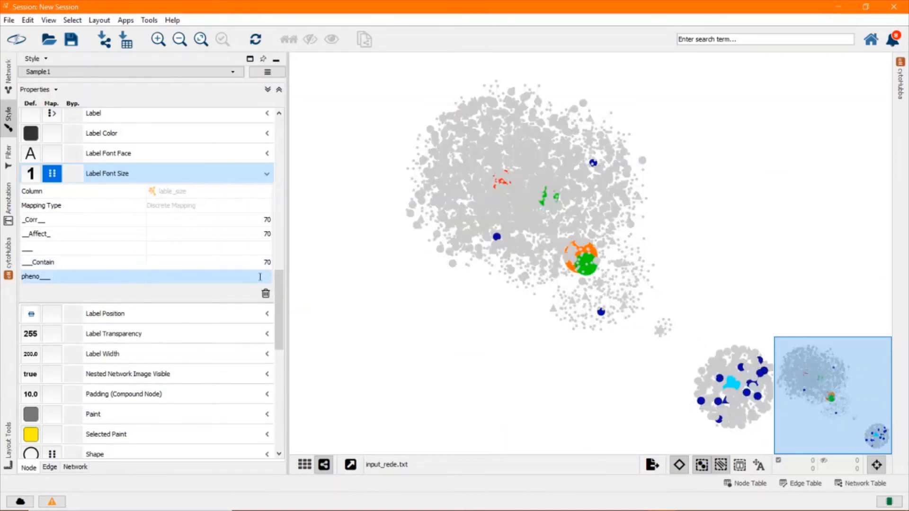
left_click(260, 277)
type("100")
key("Return")
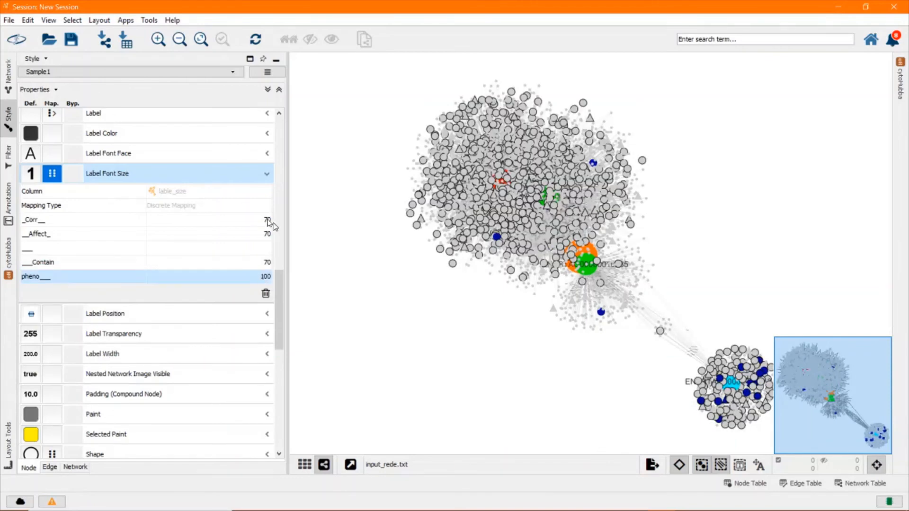
left_click(266, 176)
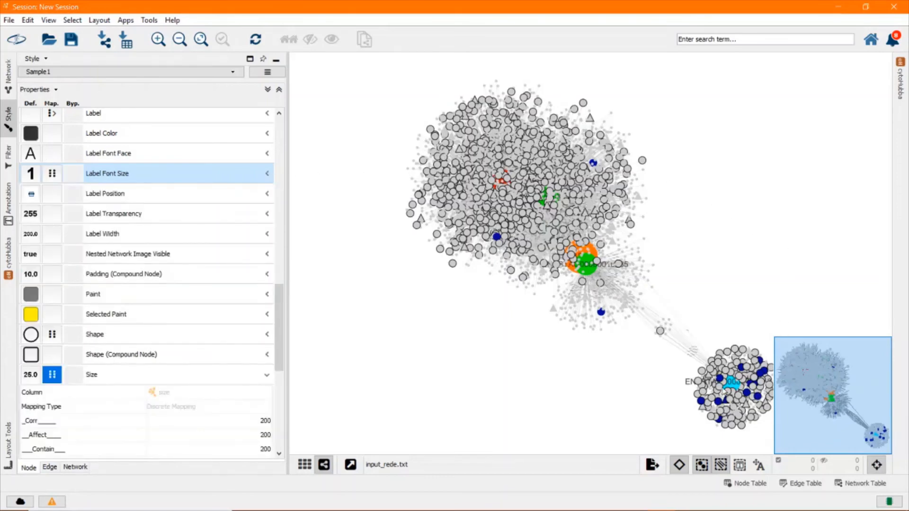
left_click(733, 383)
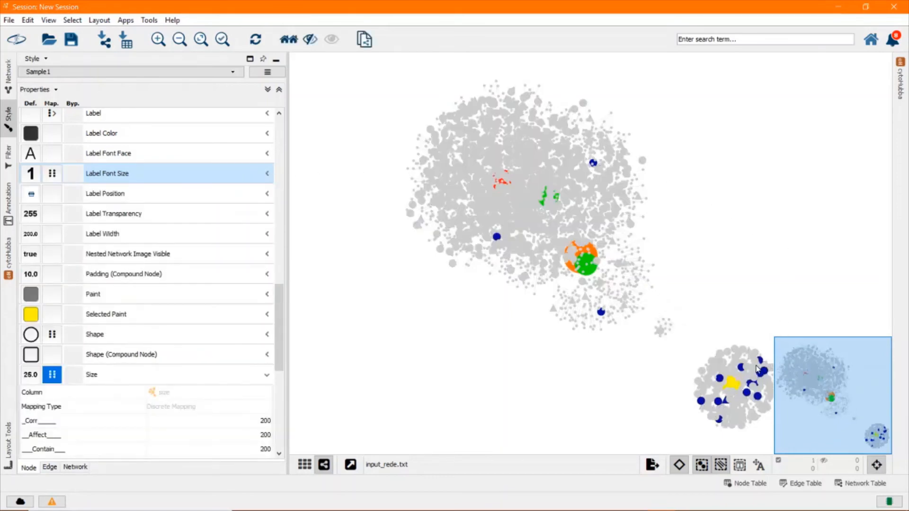
left_click(807, 283)
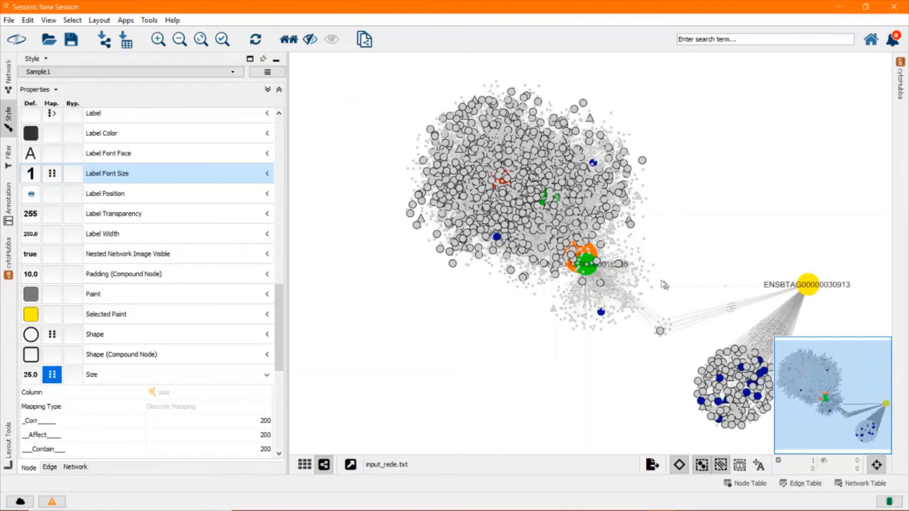
left_click(592, 269)
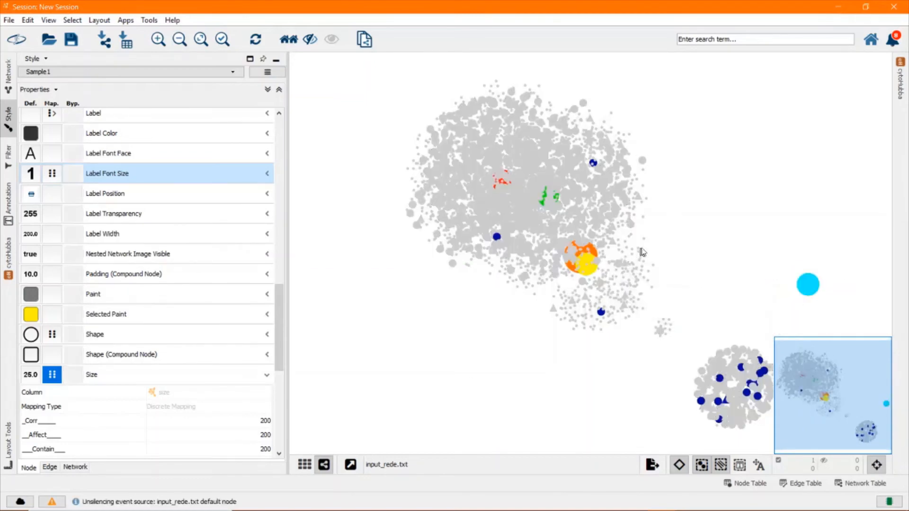
left_click_drag(721, 190, 717, 191)
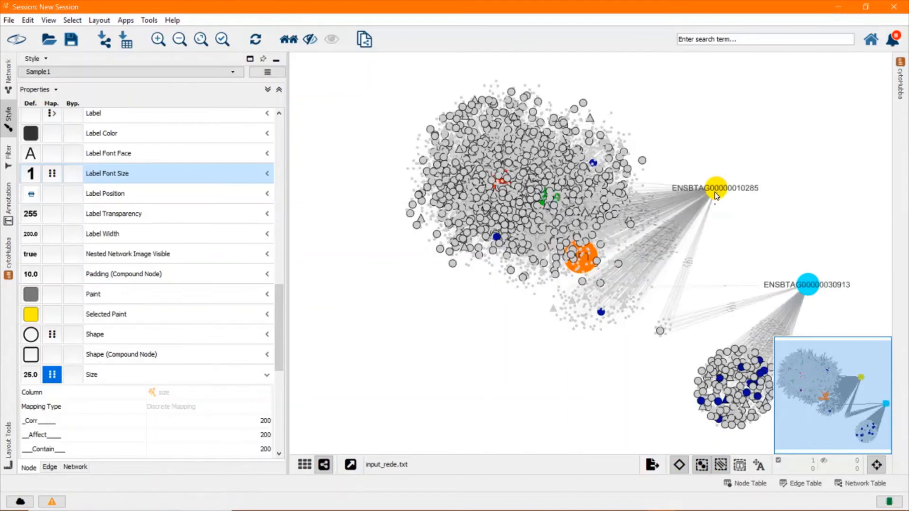
left_click(595, 259)
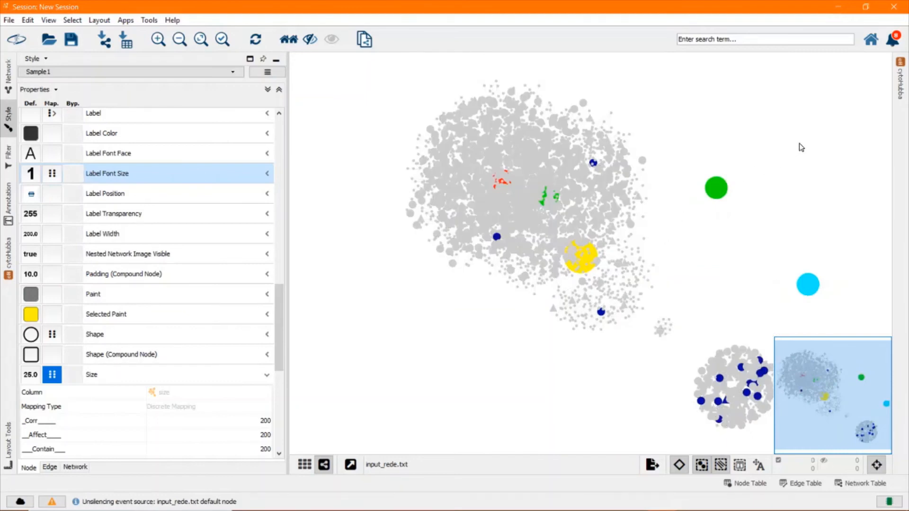
left_click_drag(810, 142, 809, 142)
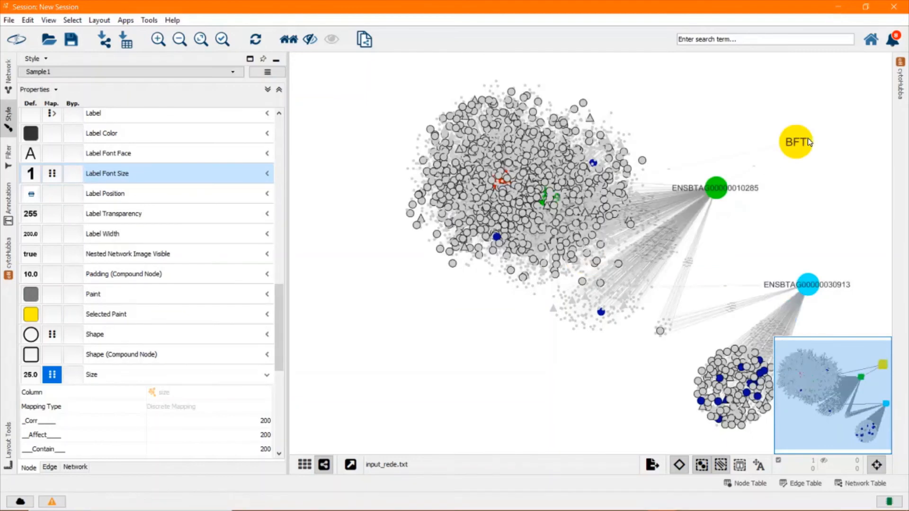
scroll(548, 197, "up", 5)
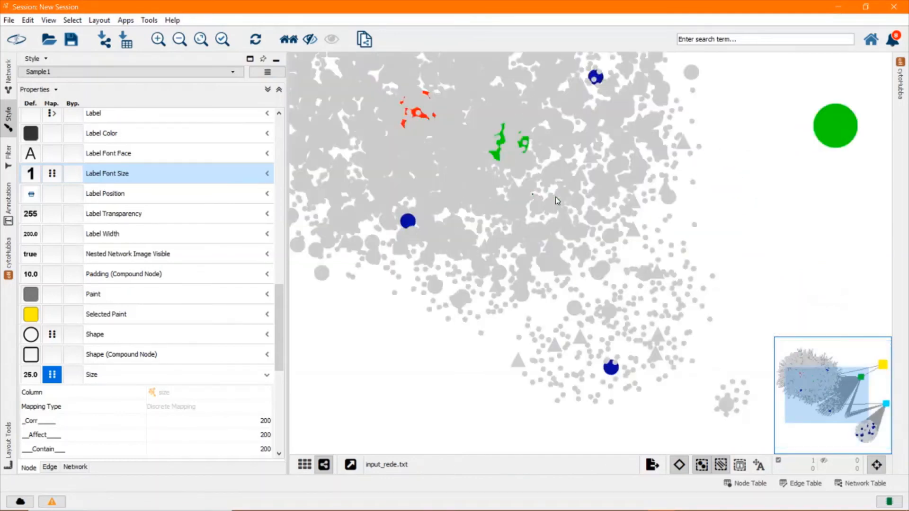
left_click_drag(798, 169, 622, 223)
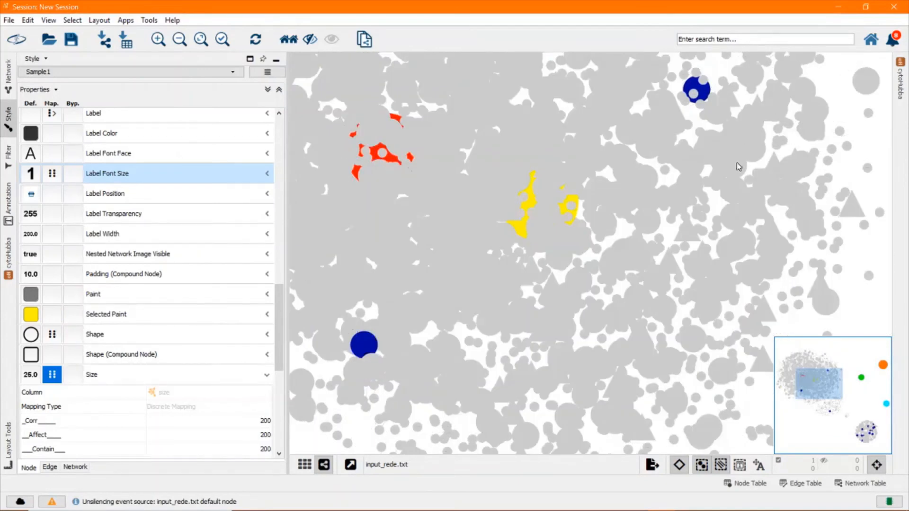
scroll(734, 169, "down", 5)
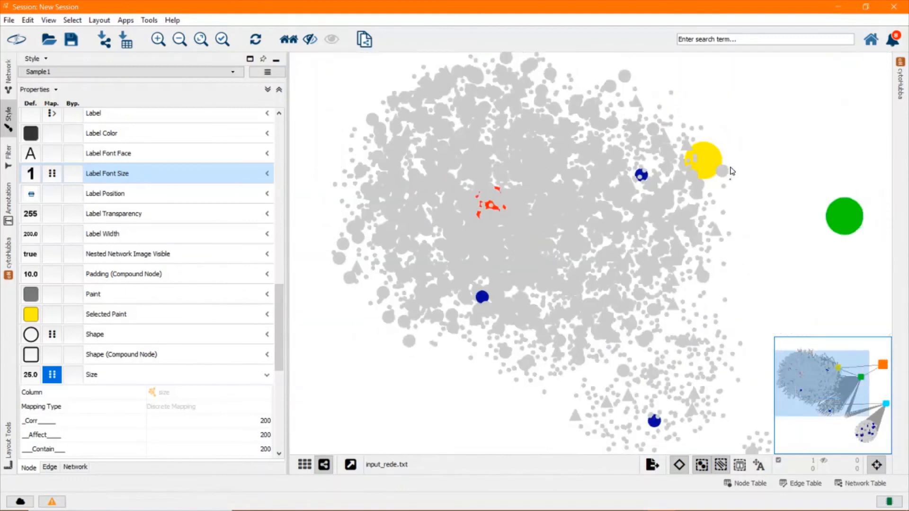
scroll(733, 171, "down", 1)
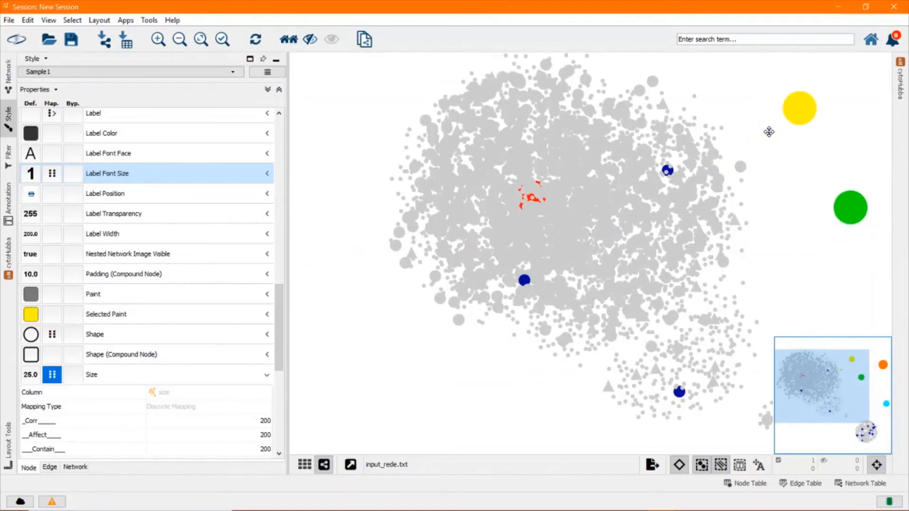
scroll(537, 187, "up", 4)
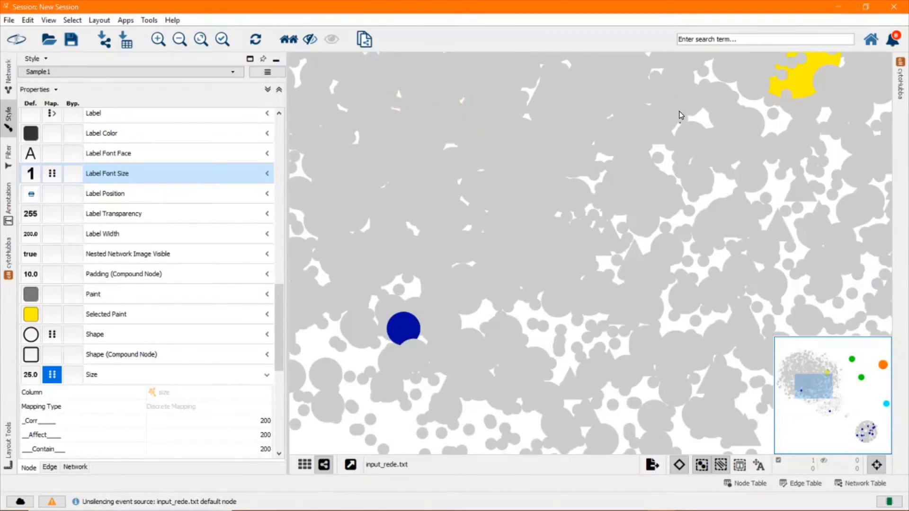
scroll(604, 202, "down", 10)
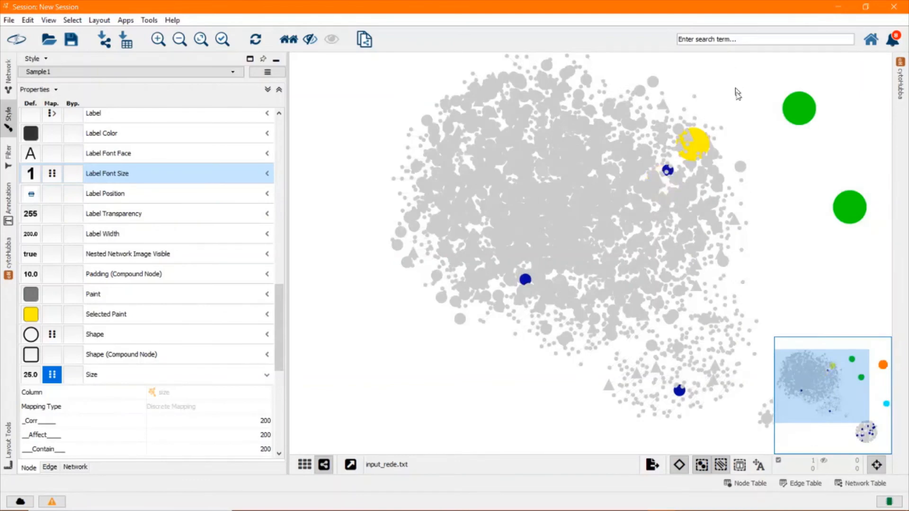
scroll(814, 182, "down", 3)
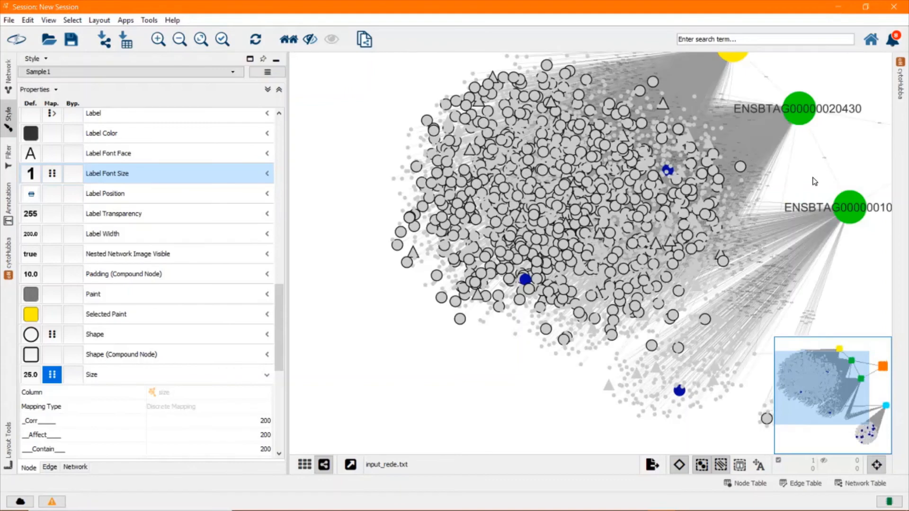
left_click(737, 166)
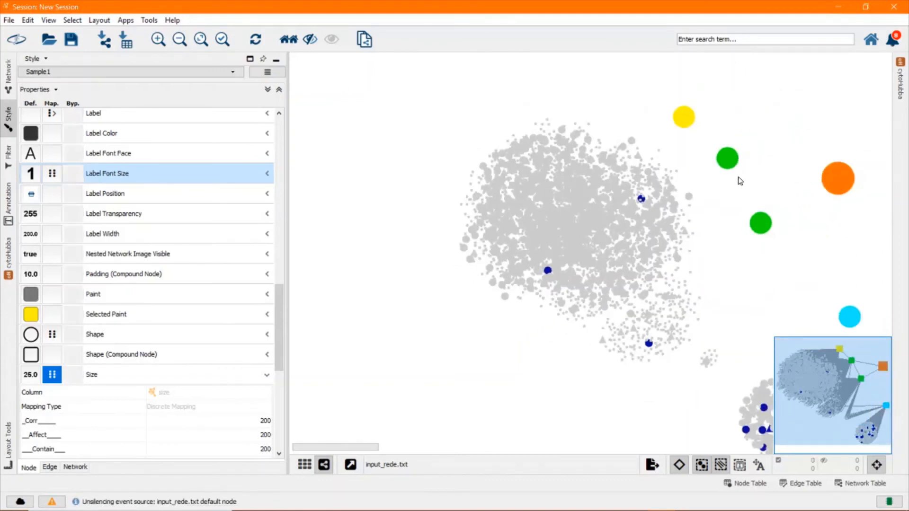
left_click_drag(732, 158, 740, 184)
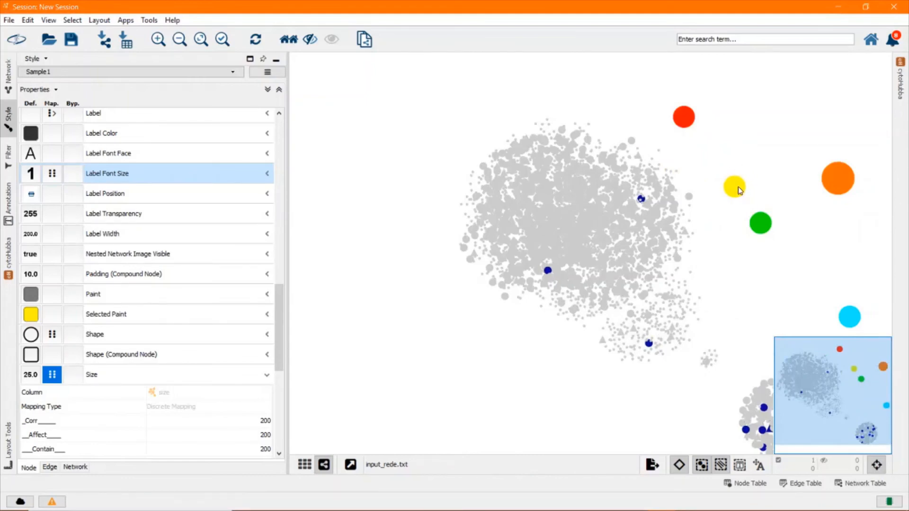
left_click_drag(733, 175, 722, 141)
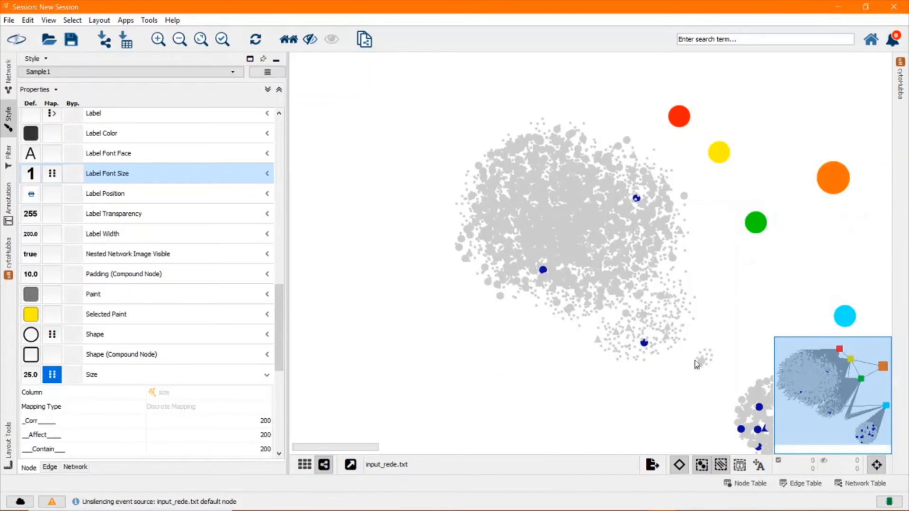
left_click(711, 345)
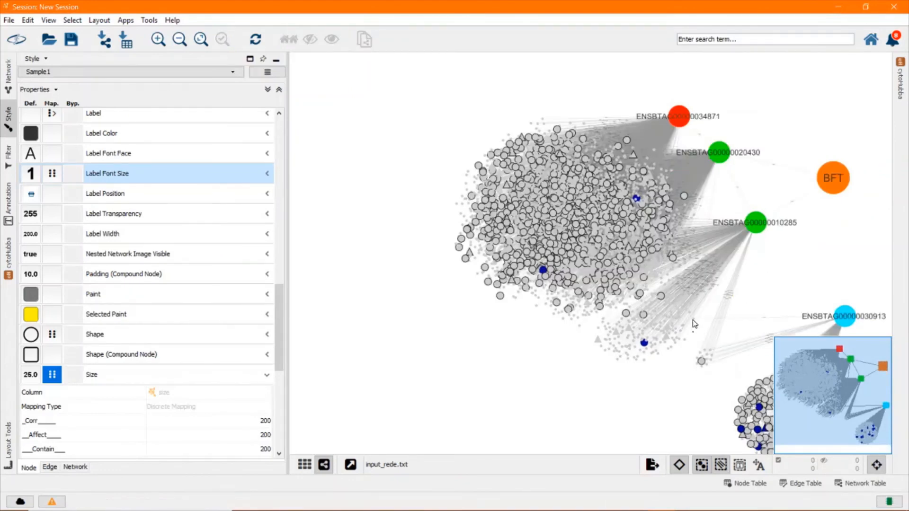
left_click_drag(696, 324, 566, 322)
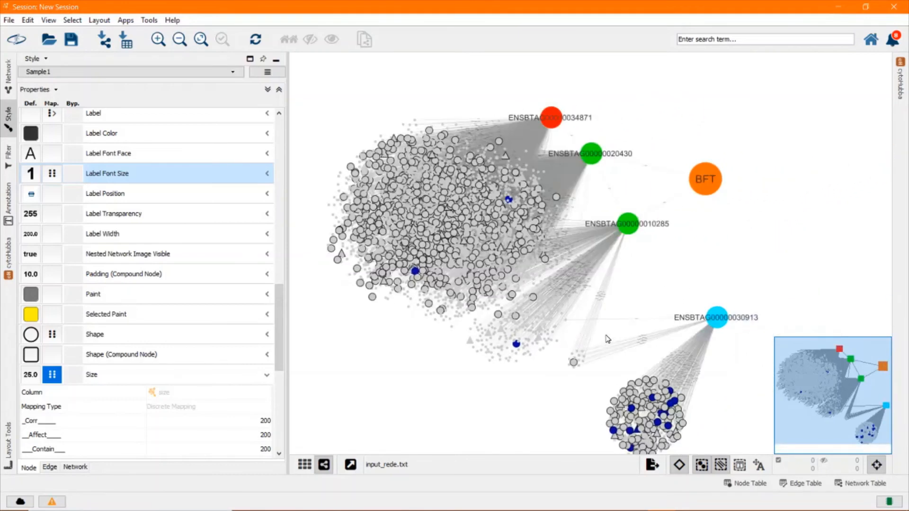
left_click_drag(568, 323, 605, 322)
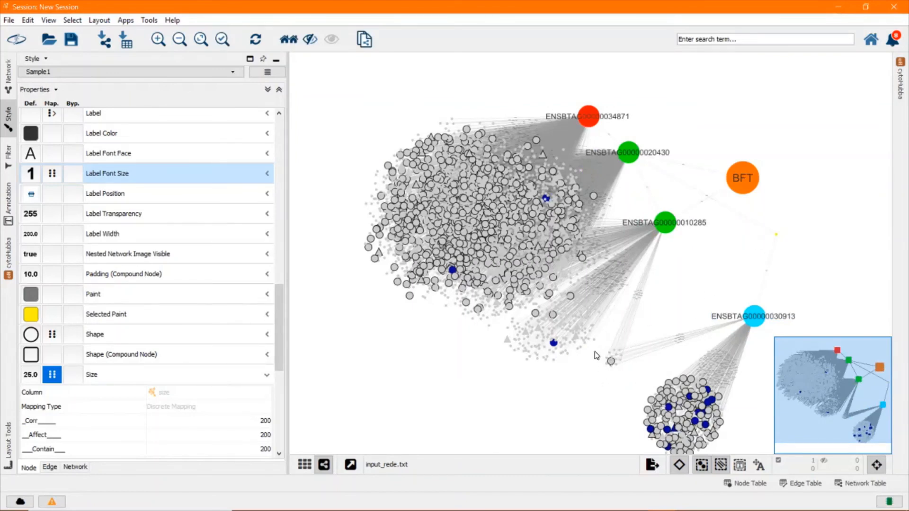
left_click_drag(595, 351, 648, 377)
left_click_drag(650, 375, 650, 377)
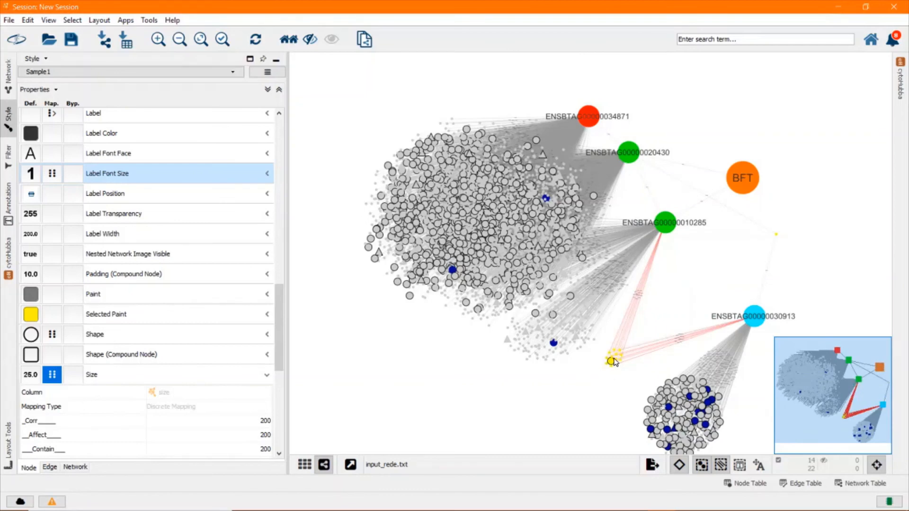
left_click_drag(612, 361, 672, 305)
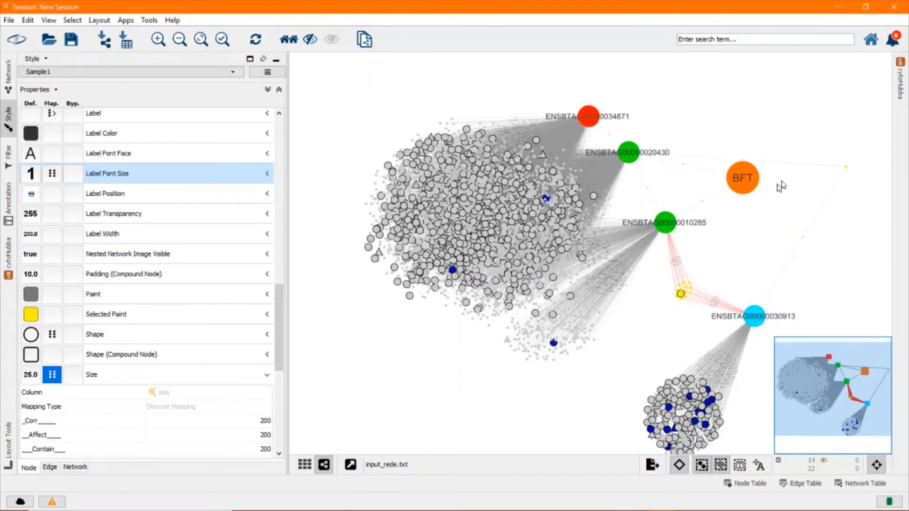
left_click(801, 221)
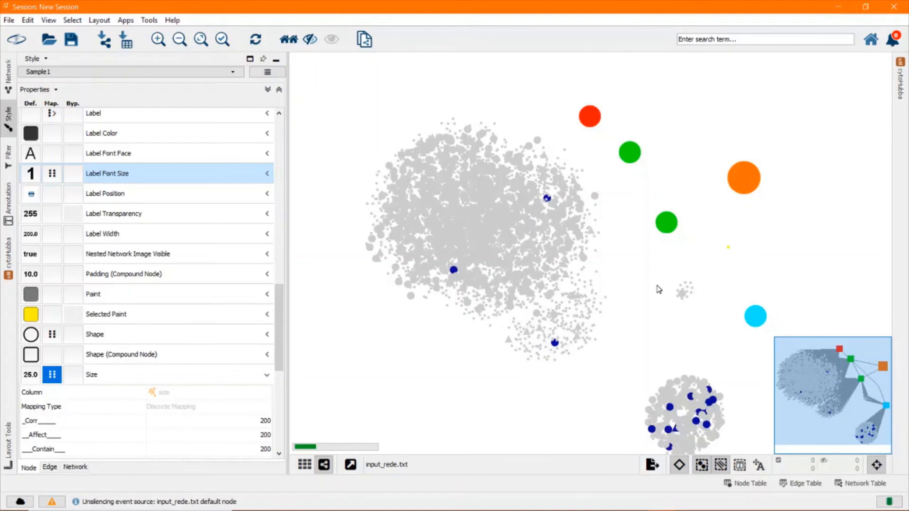
left_click_drag(649, 284, 744, 287)
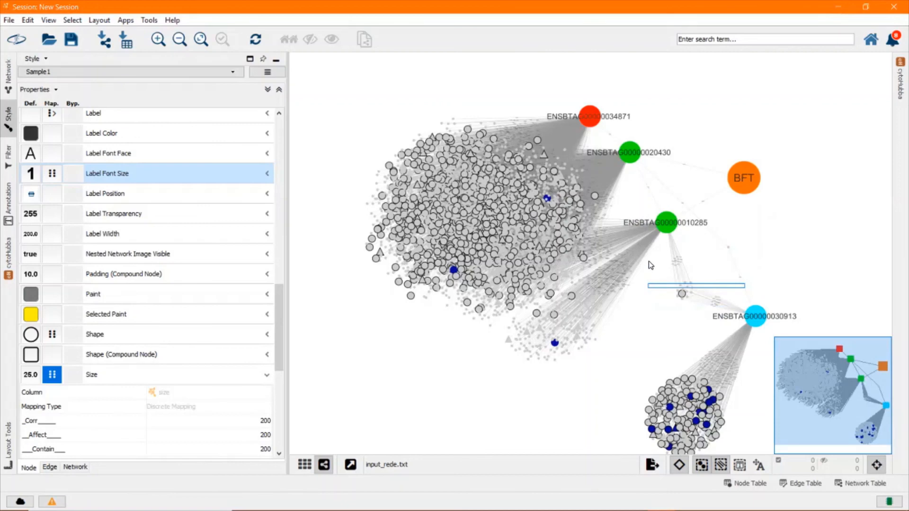
left_click_drag(649, 261, 758, 313)
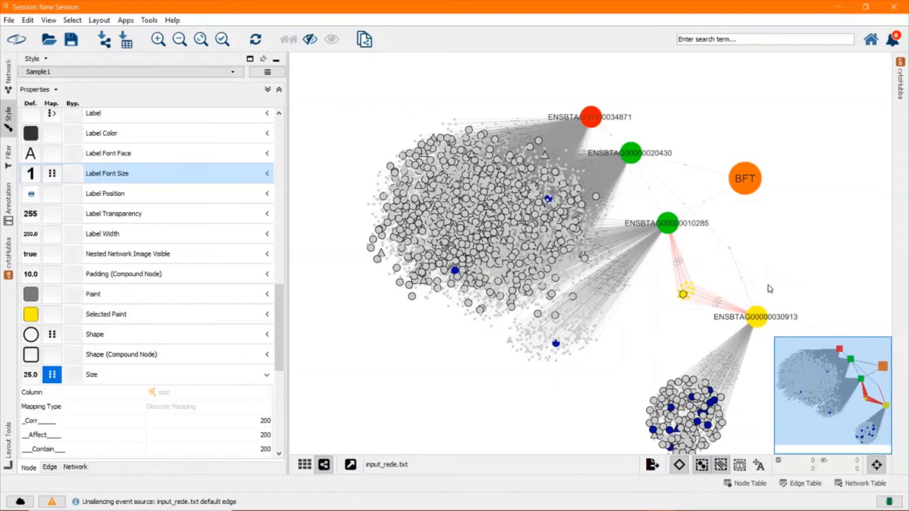
left_click(753, 254)
left_click_drag(670, 243, 680, 275)
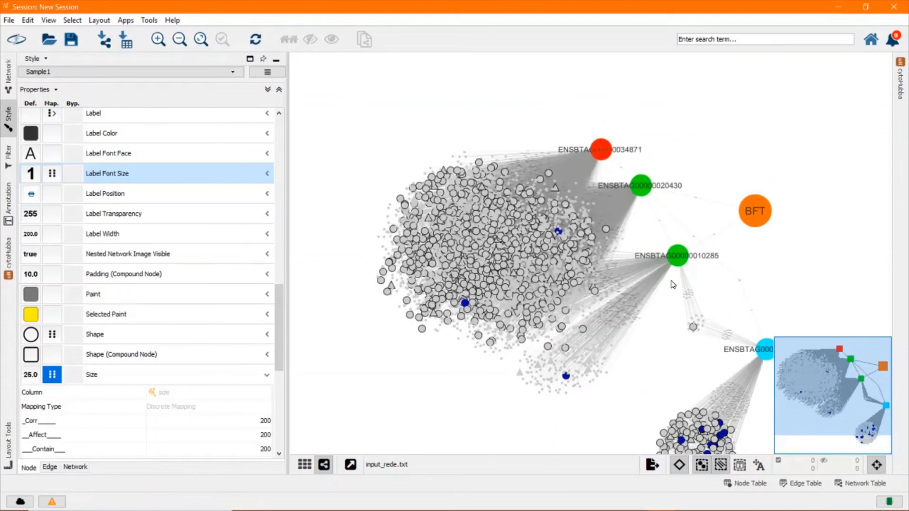
left_click_drag(671, 281, 754, 335)
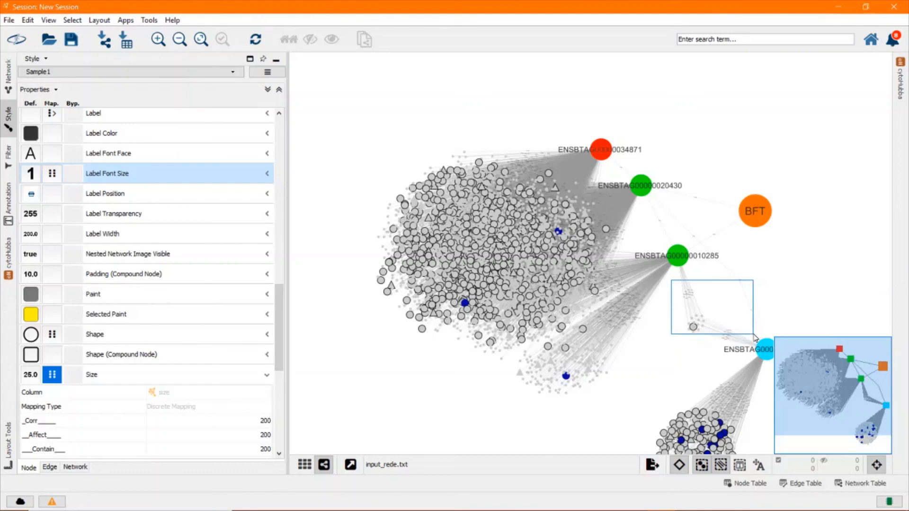
left_click_drag(754, 335, 755, 337)
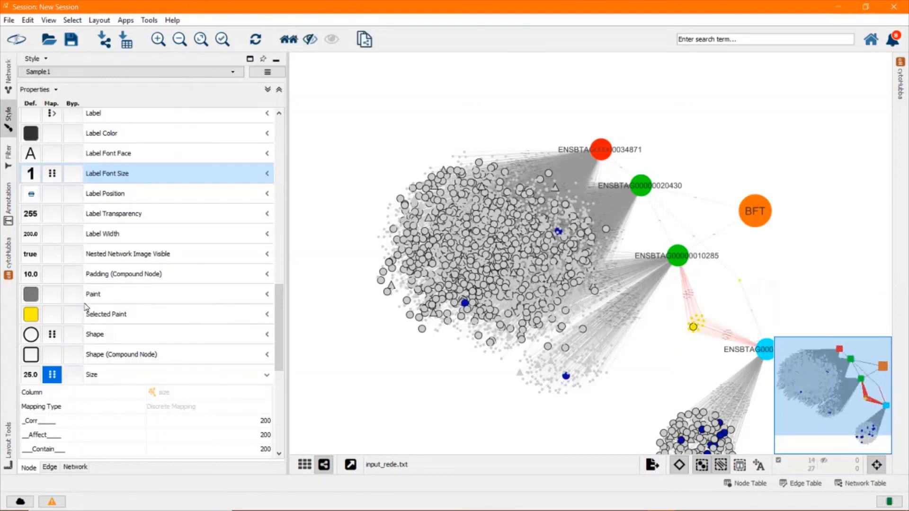
scroll(86, 307, "up", 8)
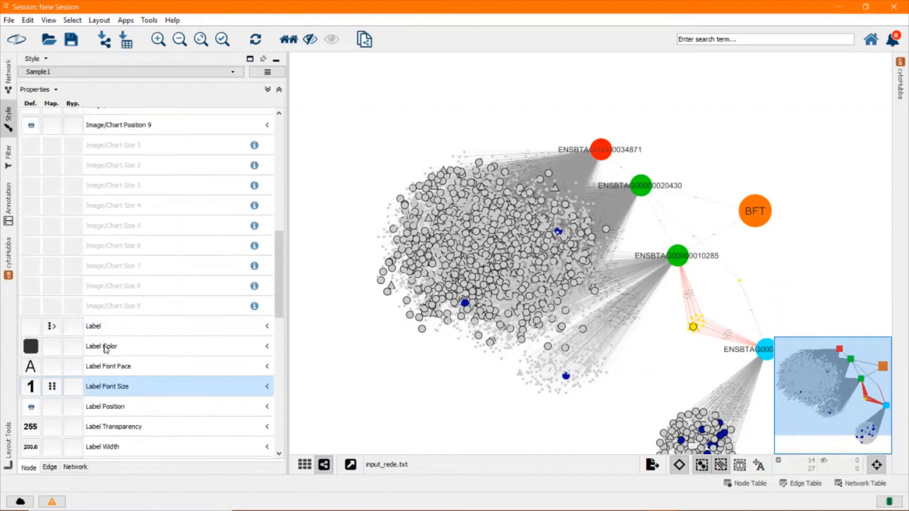
scroll(127, 373, "up", 7)
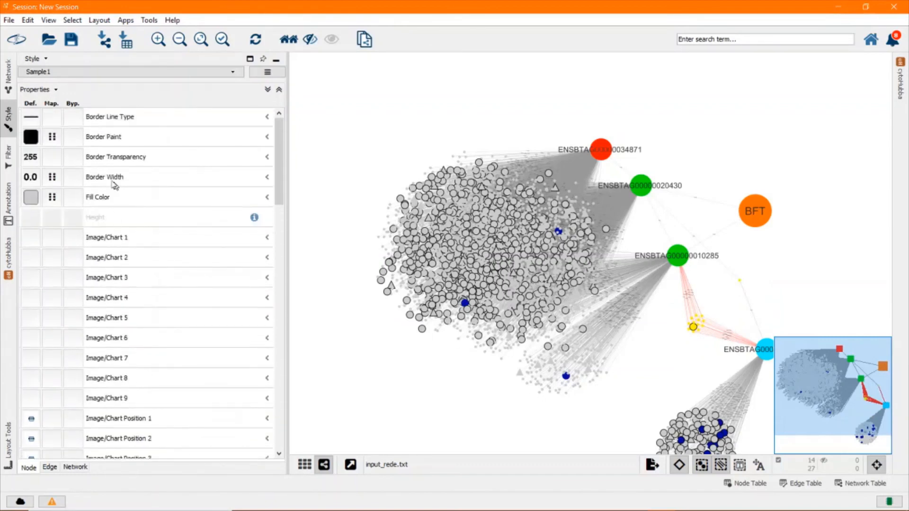
left_click(73, 203)
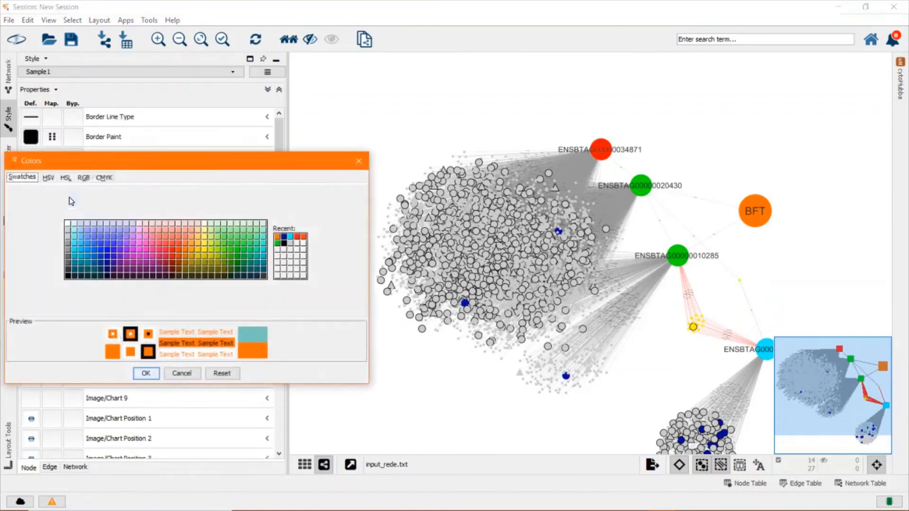
left_click(154, 253)
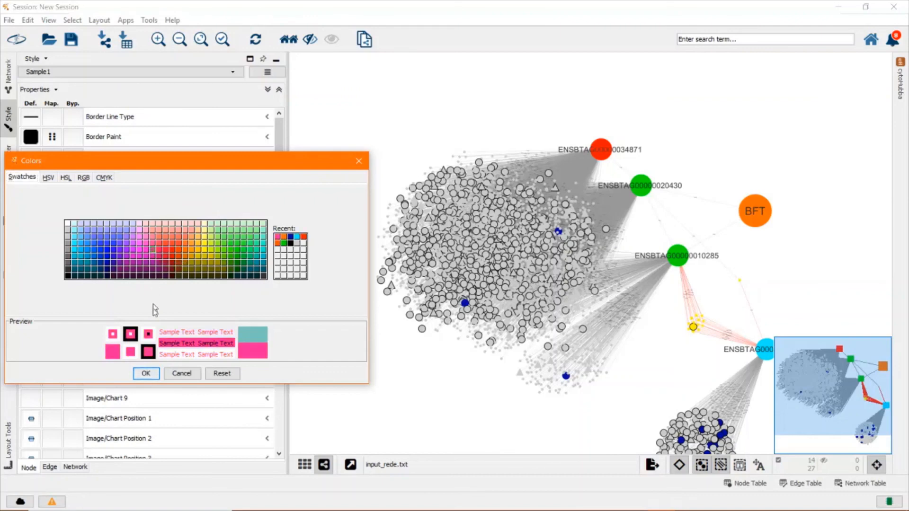
left_click(153, 376)
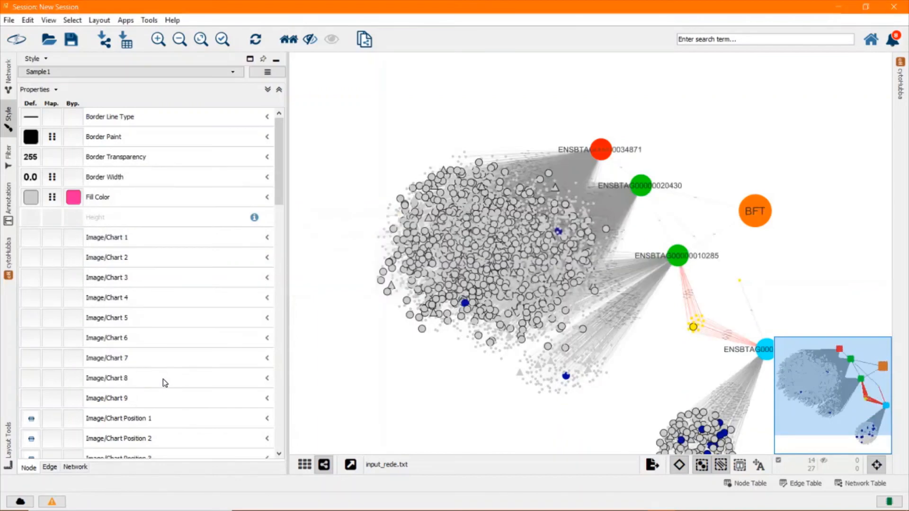
- Bypass the Label Font Size of the selected nodes with 30
scroll(152, 317, "down", 8)
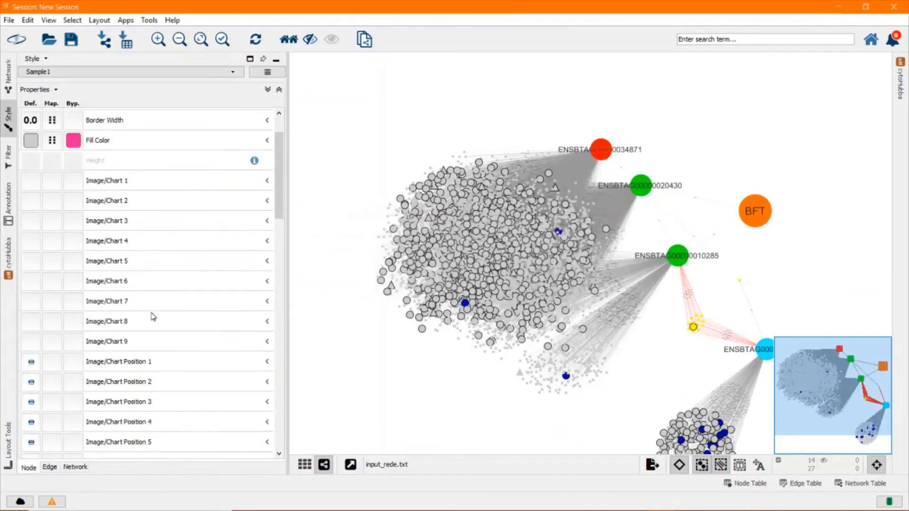
scroll(127, 359, "down", 3)
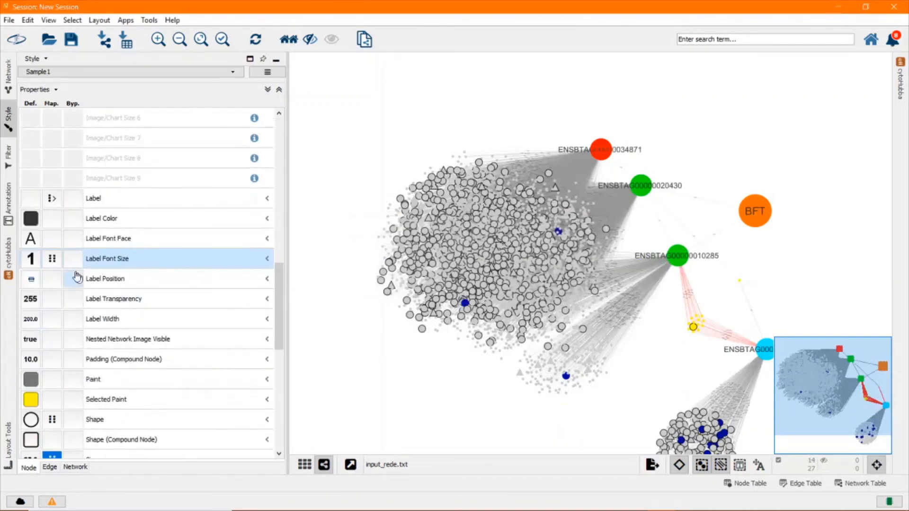
left_click(72, 258)
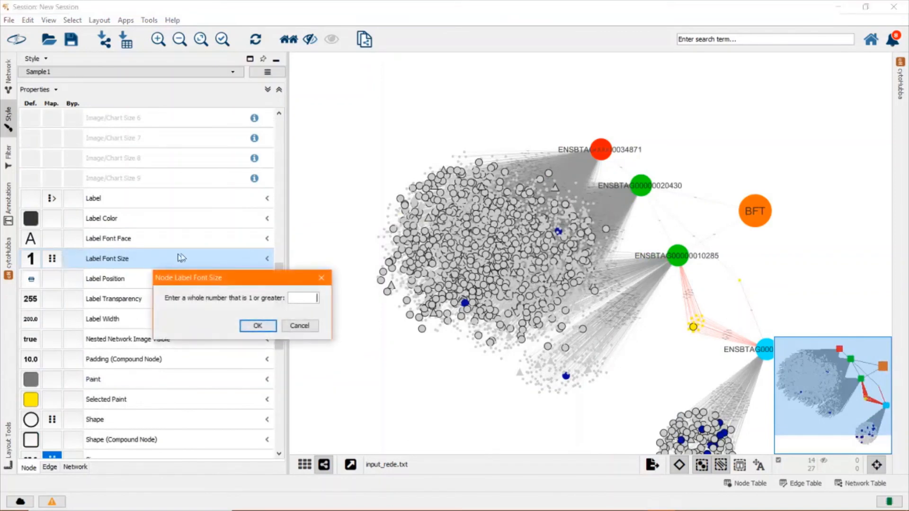
type("50")
key("Return")
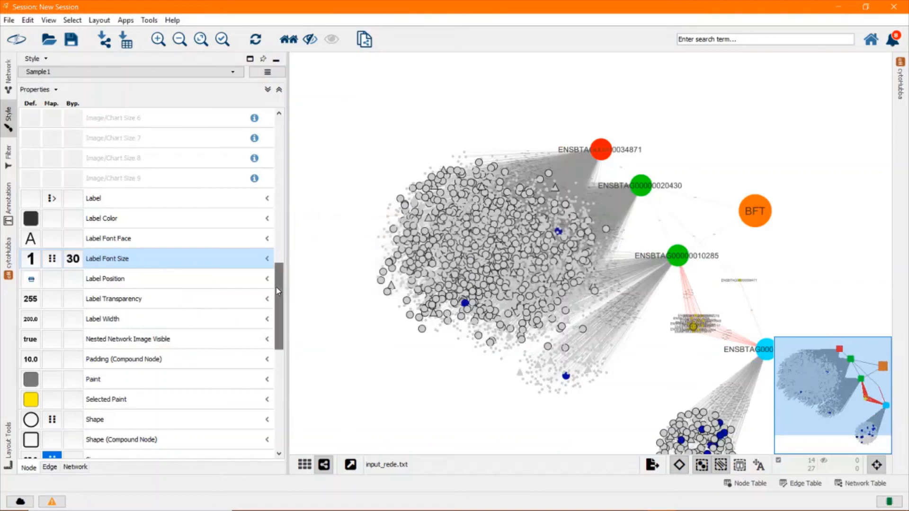
- Bypass the Size of the selected nodes with 50
left_click_drag(277, 291, 277, 374)
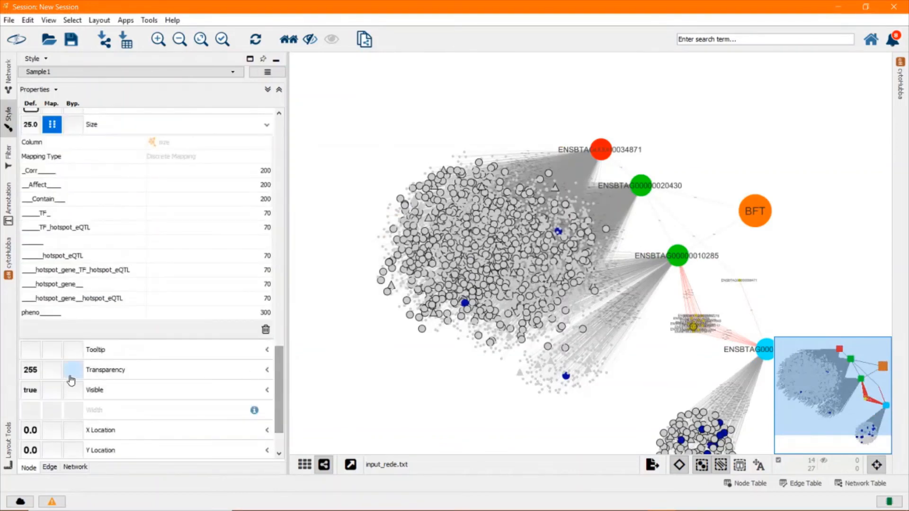
left_click_drag(279, 386, 305, 315)
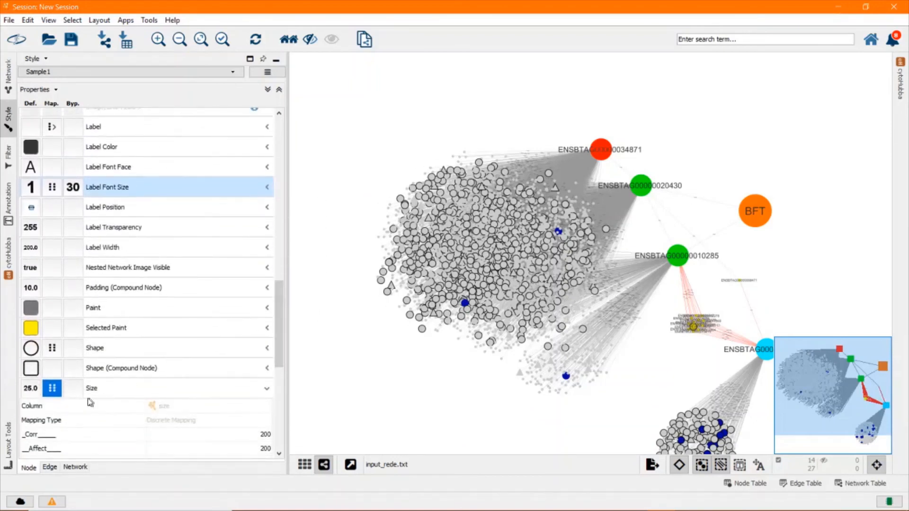
left_click(68, 395)
type("50")
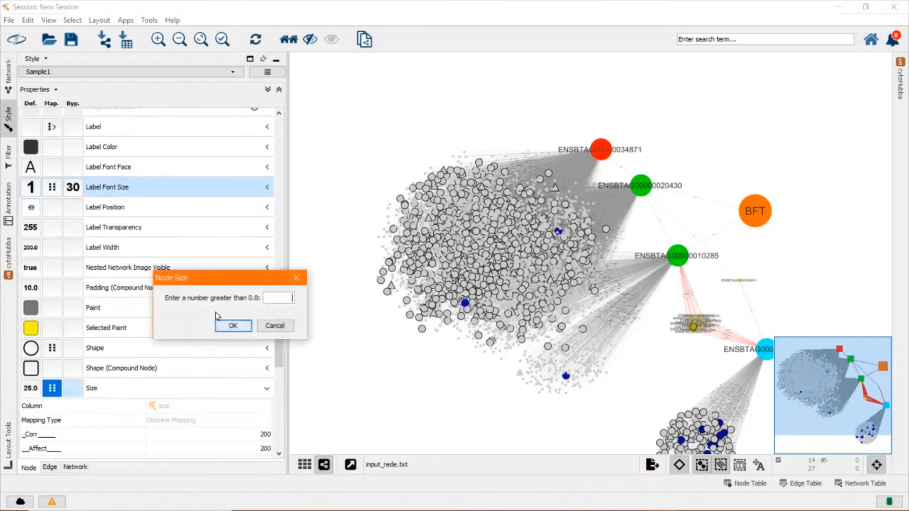
key("Return")
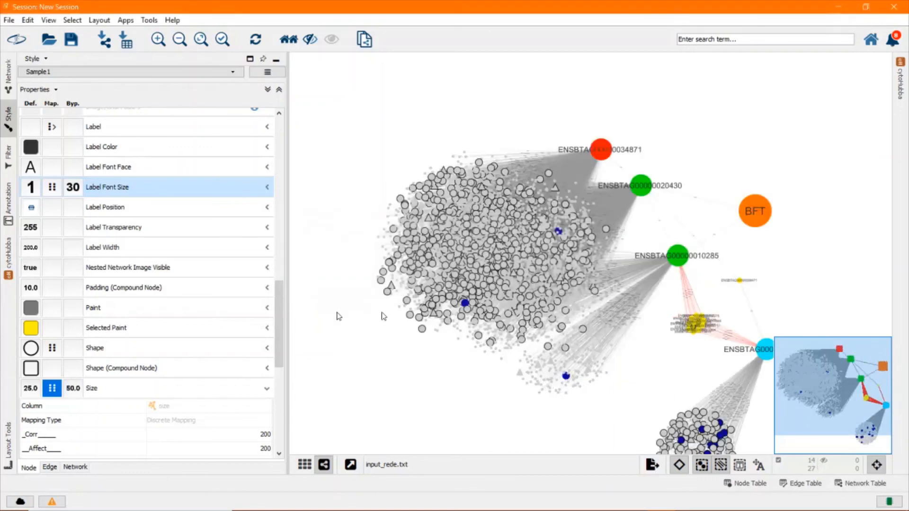
- Exclude the single linking node from the selection, apply the Attribute Circle Layout with (none) to selected nodes only, and clear the selection
left_click(740, 282, "shift")
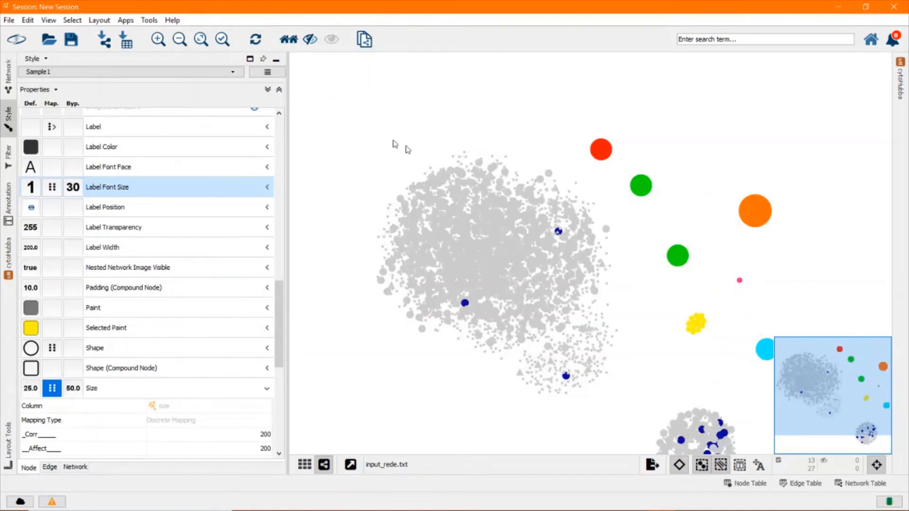
left_click(101, 21)
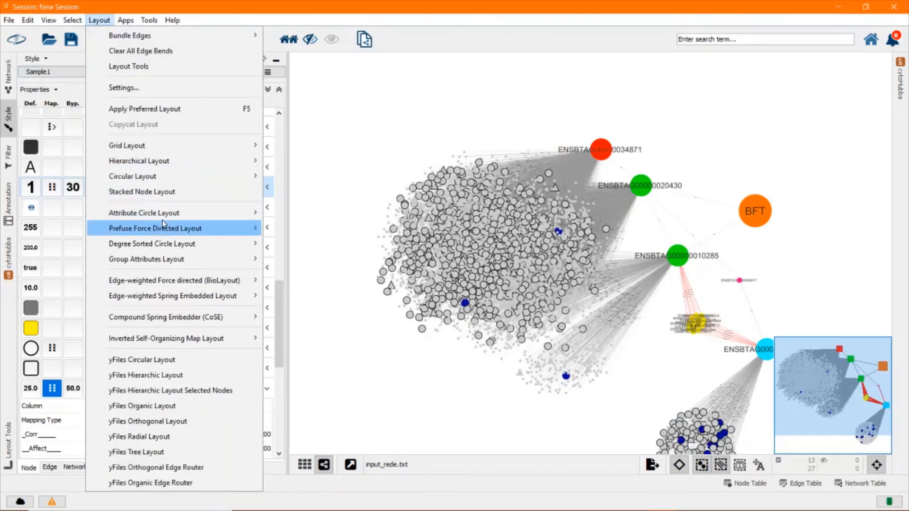
mouse_move(169, 217)
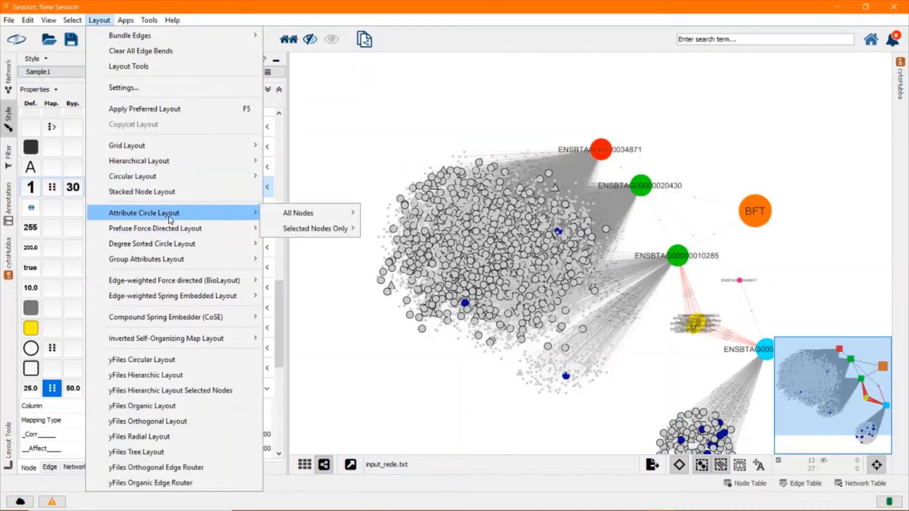
mouse_move(312, 230)
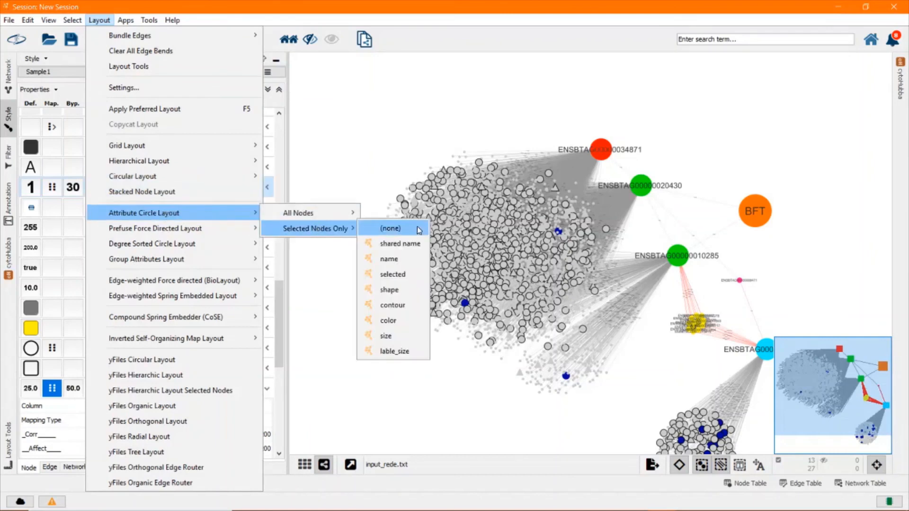
left_click(417, 226)
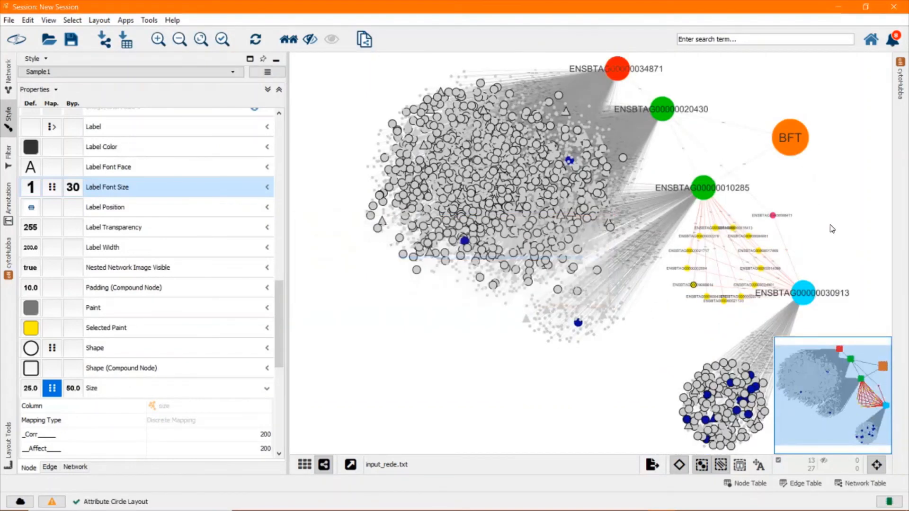
left_click(832, 229)
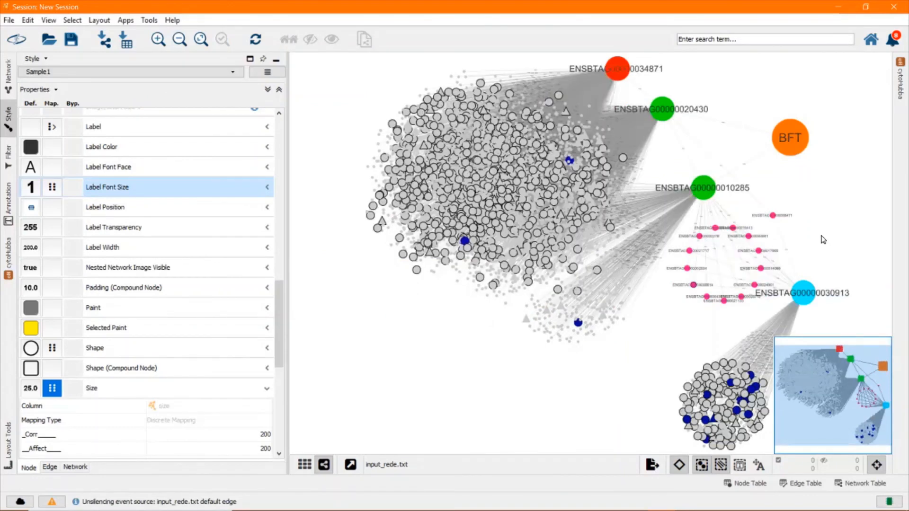
- Fit the entire network content in the view
left_click(28, 19)
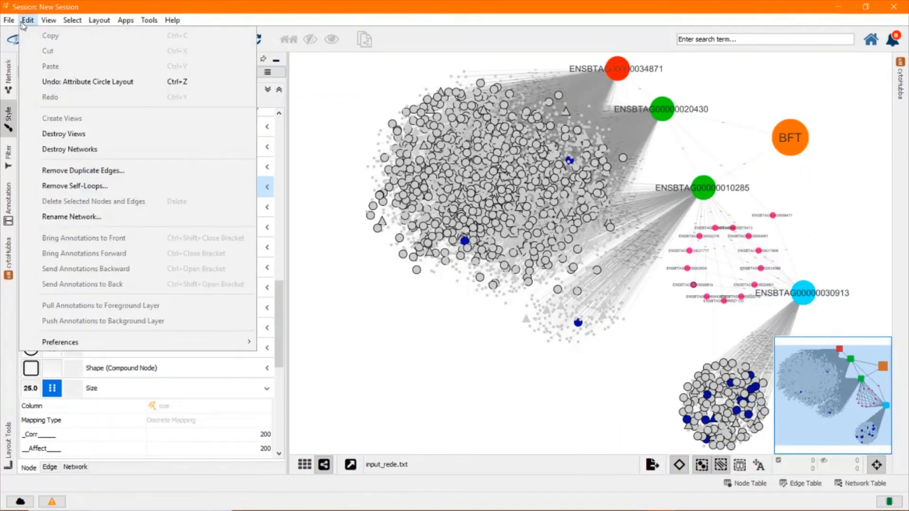
mouse_move(52, 18)
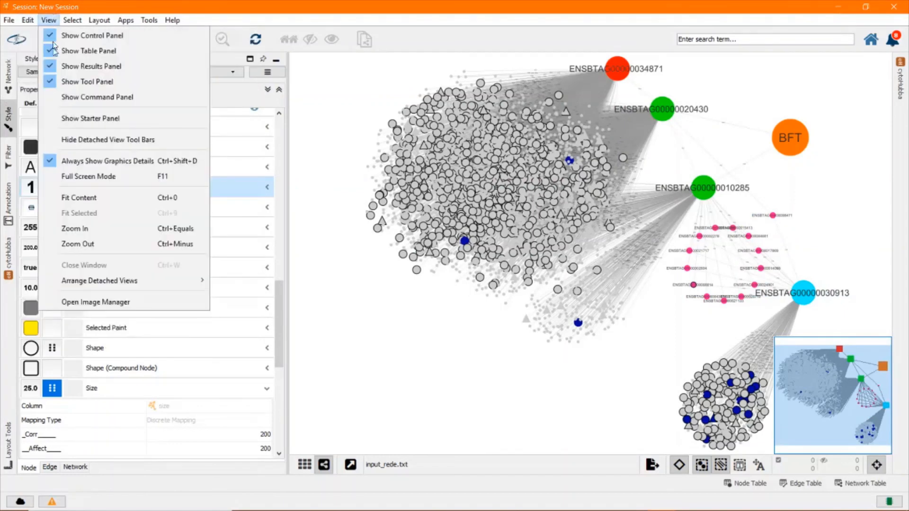
left_click(54, 201)
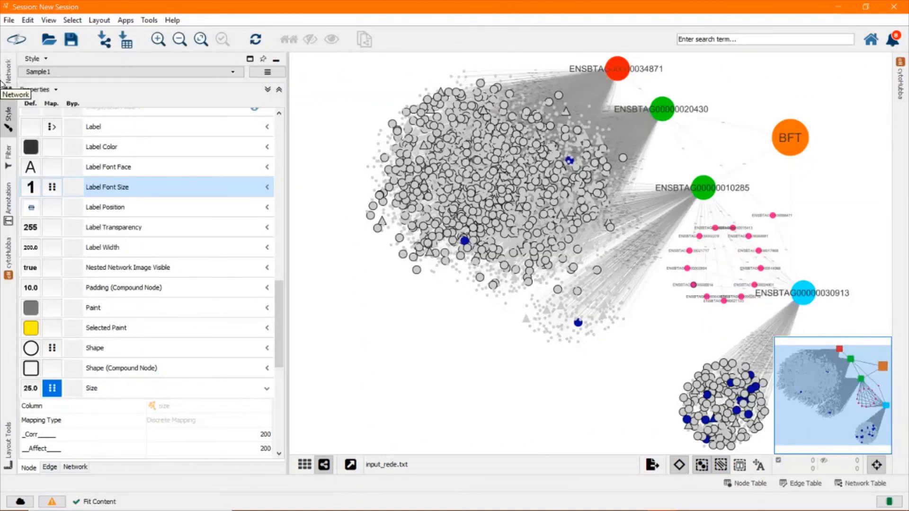
left_click(8, 20)
mouse_move(47, 155)
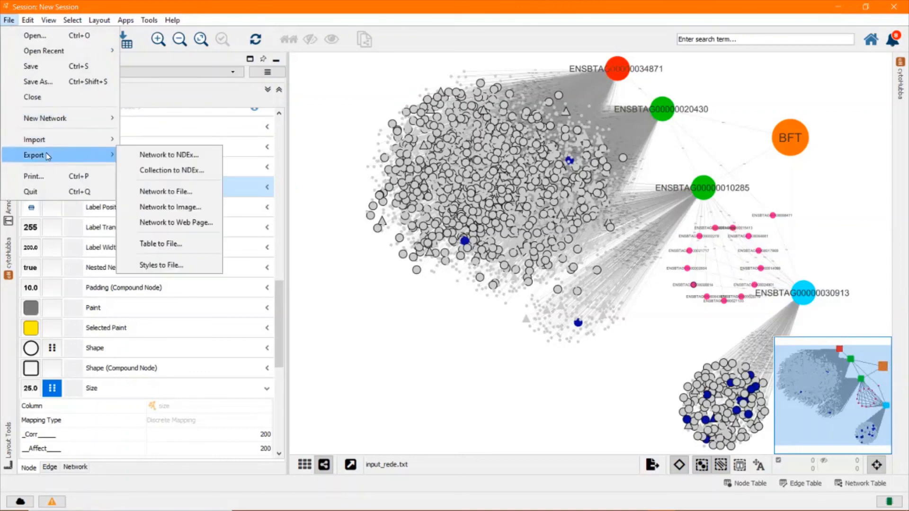
left_click(161, 192)
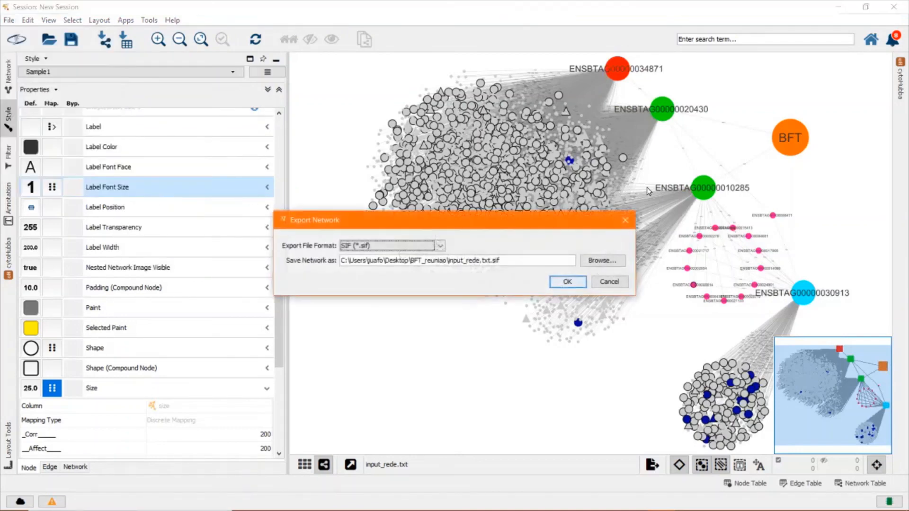
left_click(567, 282)
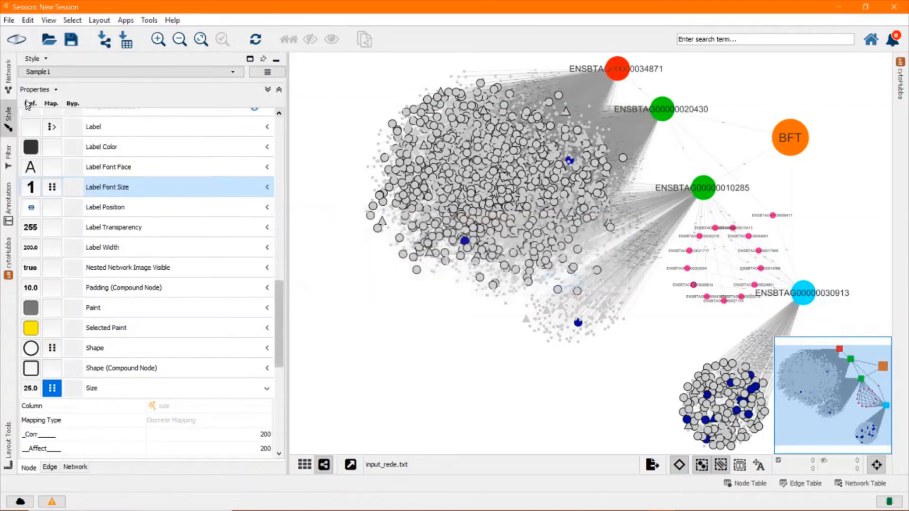
- Export the network as an SVG image named input_rede.txt.svg in the BFT_reuniao folder, with text exported as font
left_click(8, 20)
mouse_move(62, 157)
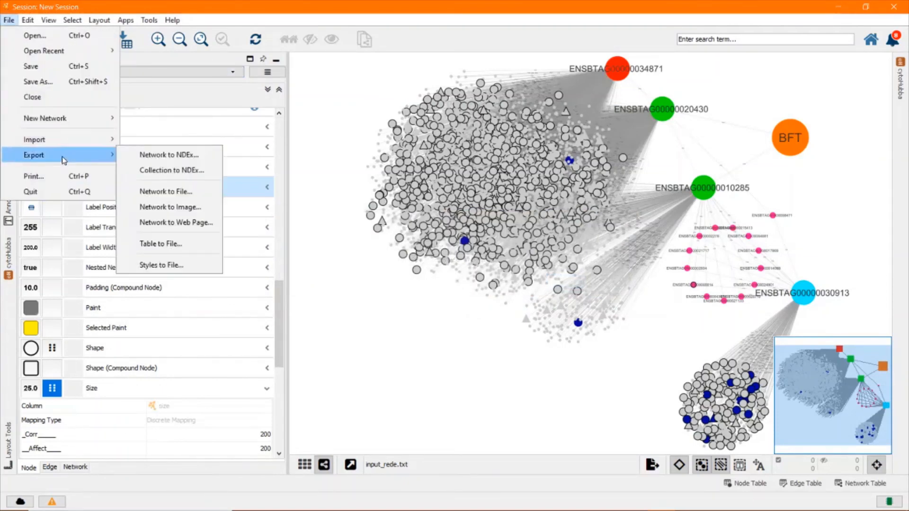
left_click(167, 207)
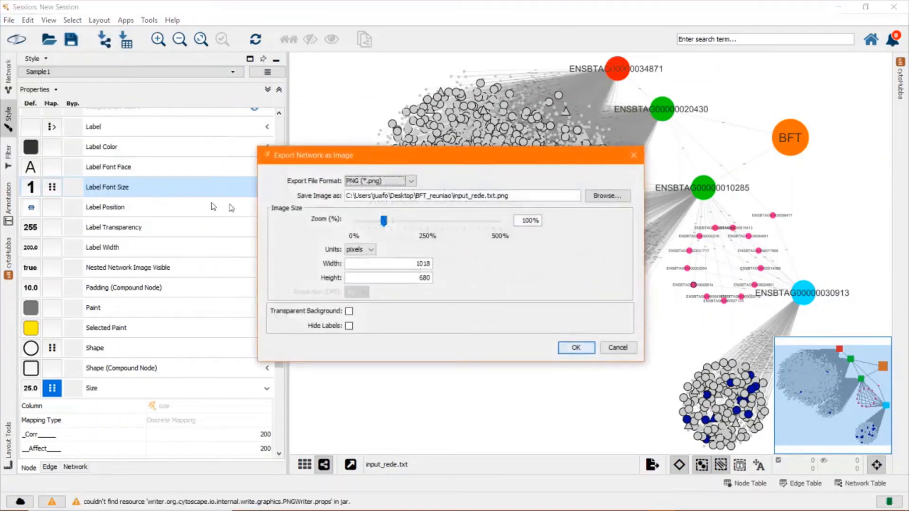
left_click(411, 181)
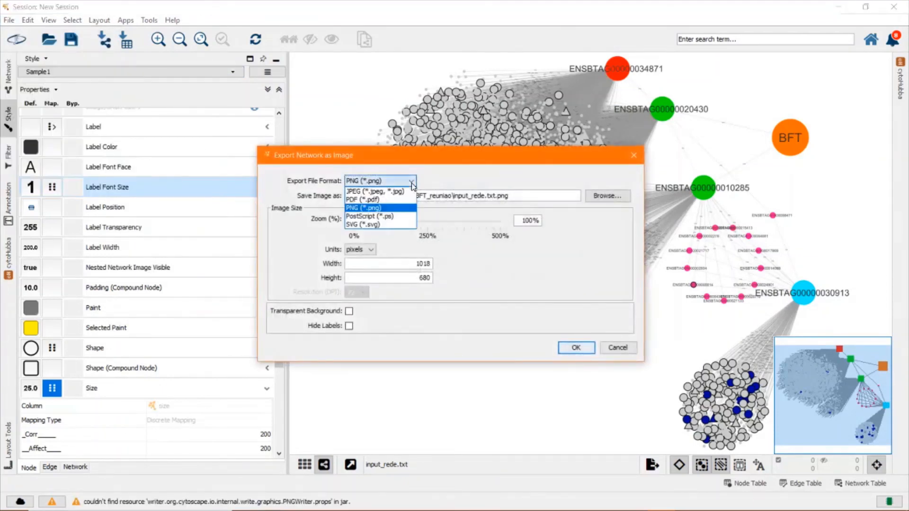
left_click(379, 227)
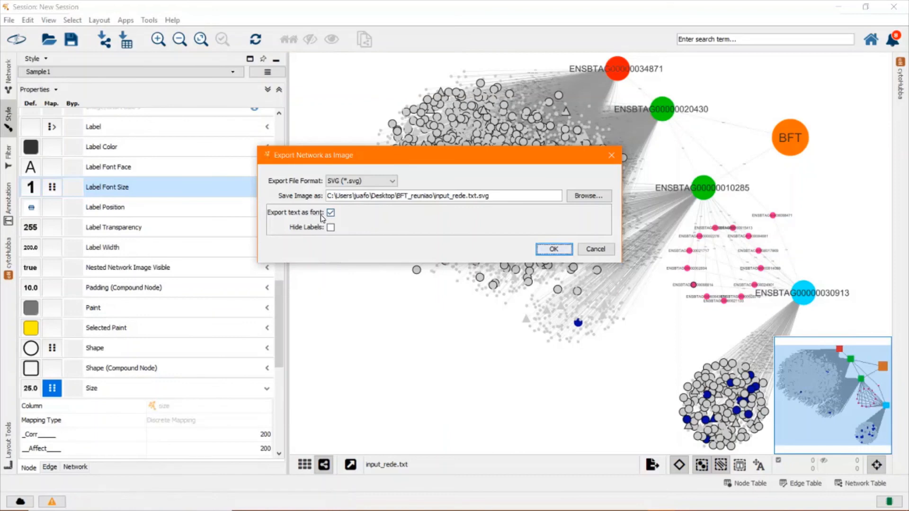
left_click(553, 250)
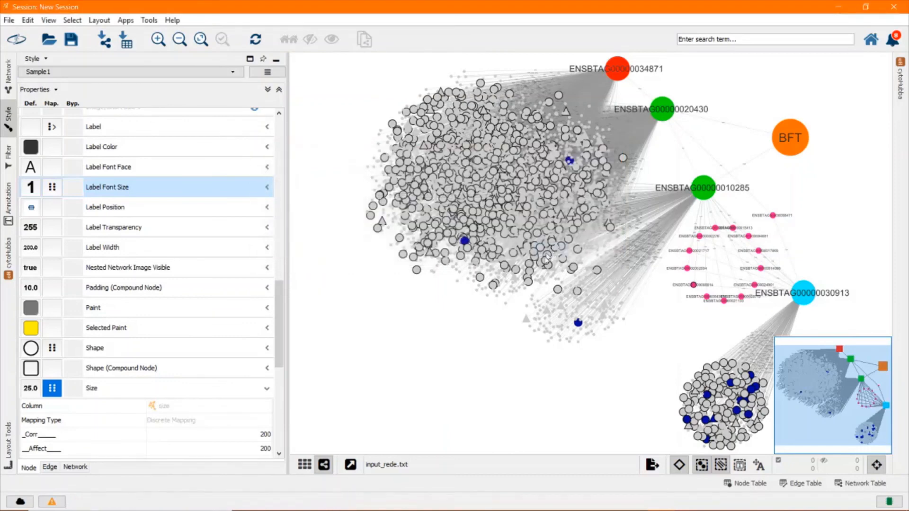
- Switch to the BFT_reuniao folder in File Explorer and open the exported input_rede.txt.svg image
mouse_move(368, 508)
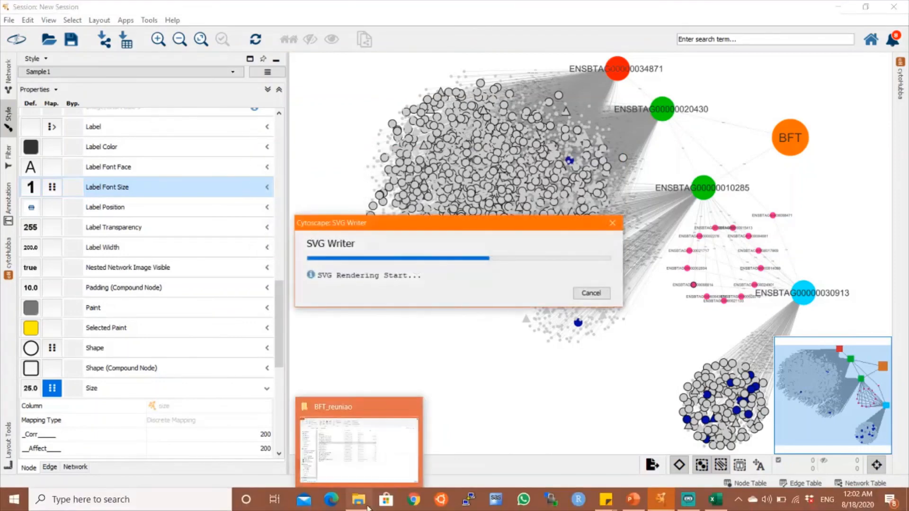
left_click(369, 507)
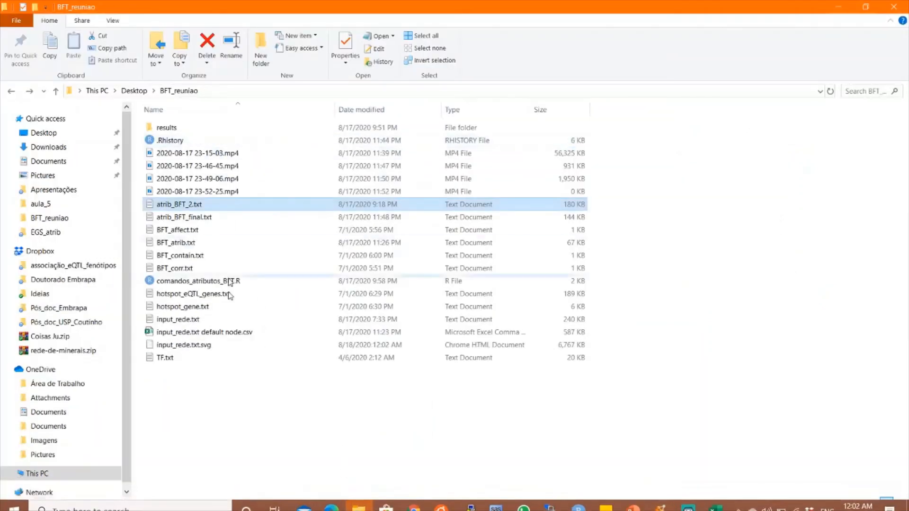
left_click(208, 346)
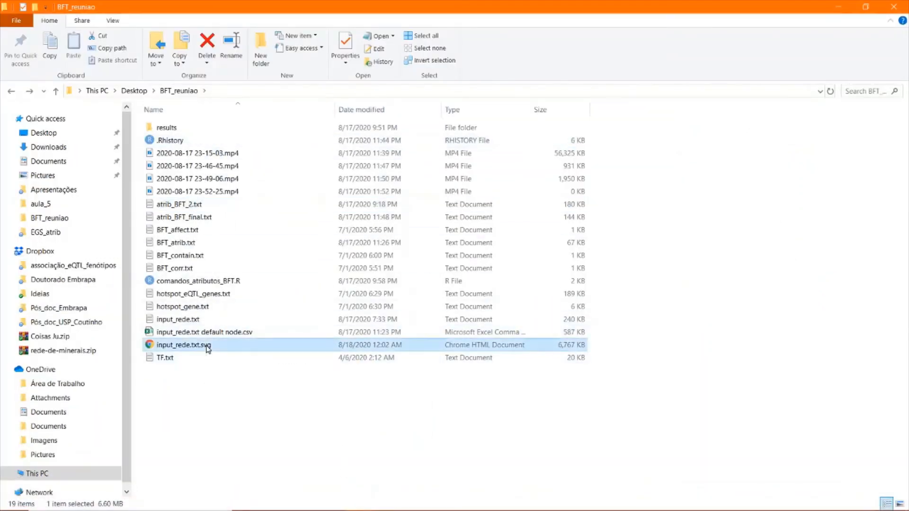
double_click(210, 346)
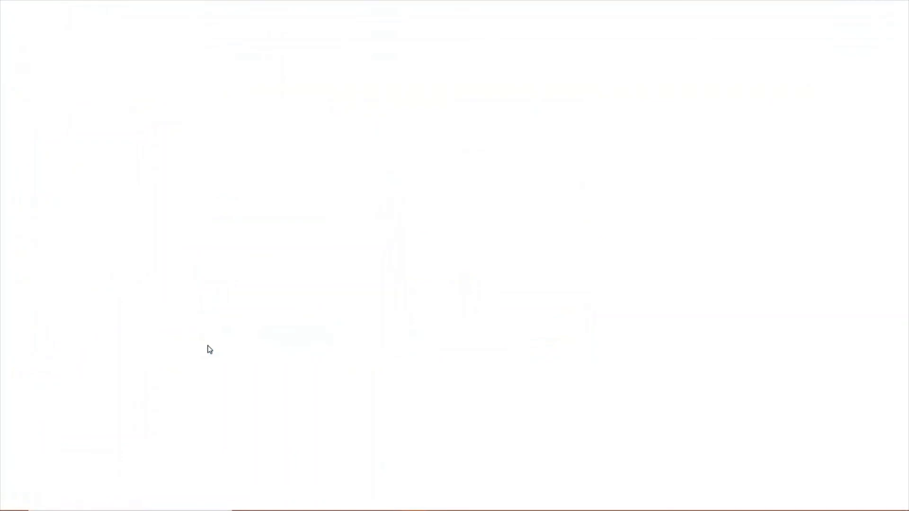